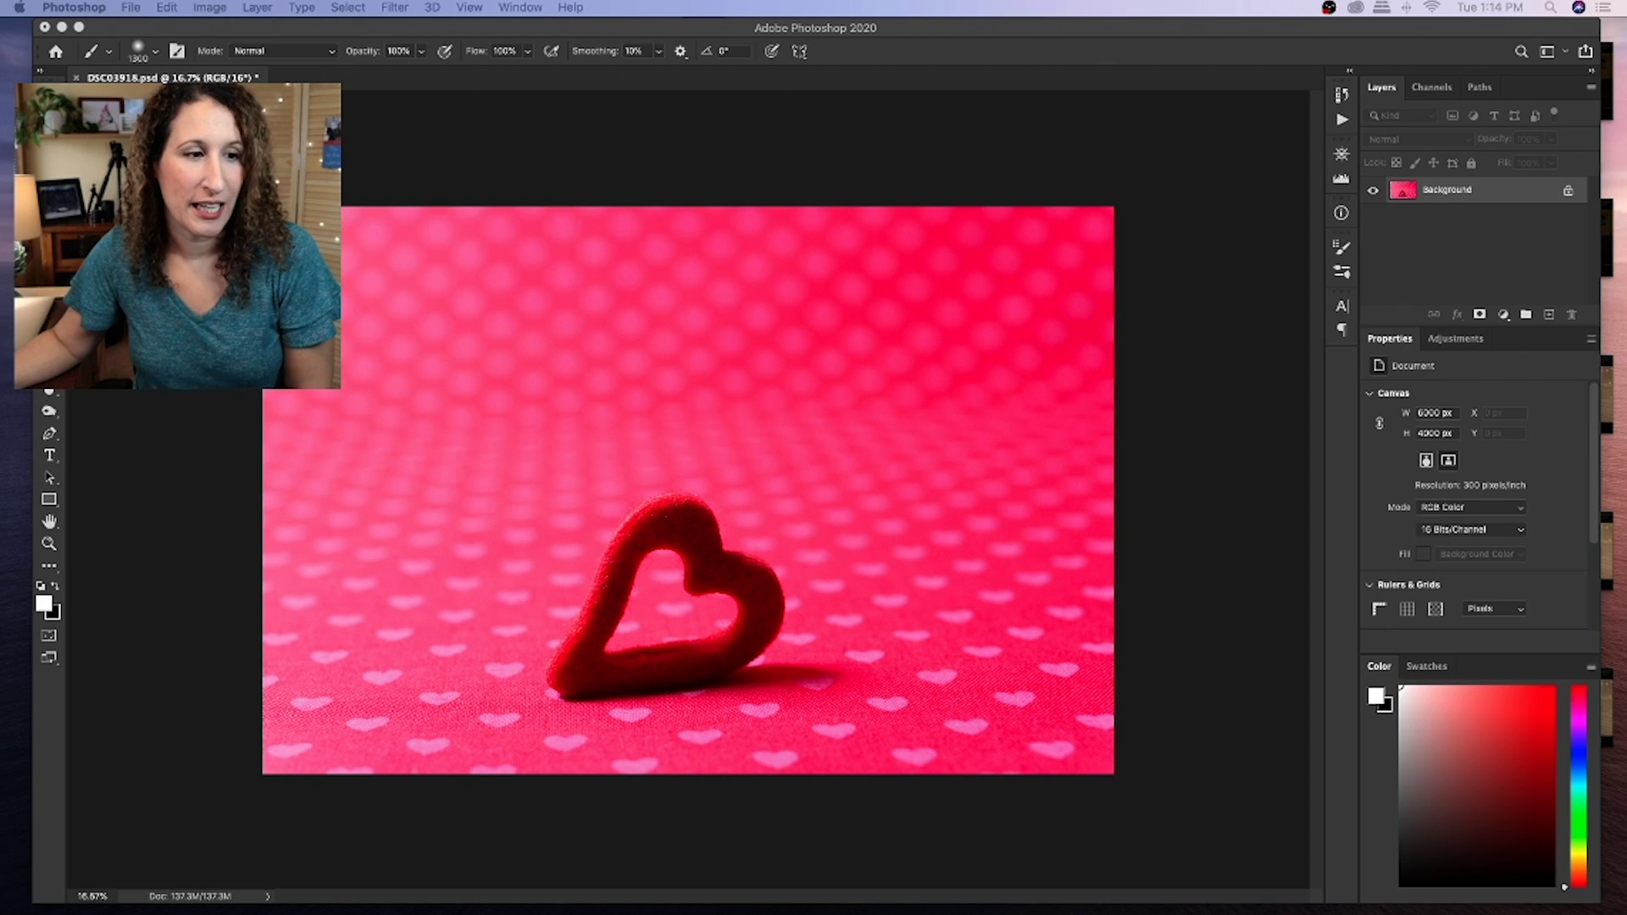
# - Crop the heart photo's right edge inward to a 5701 px width and commit
pyautogui.press('c')
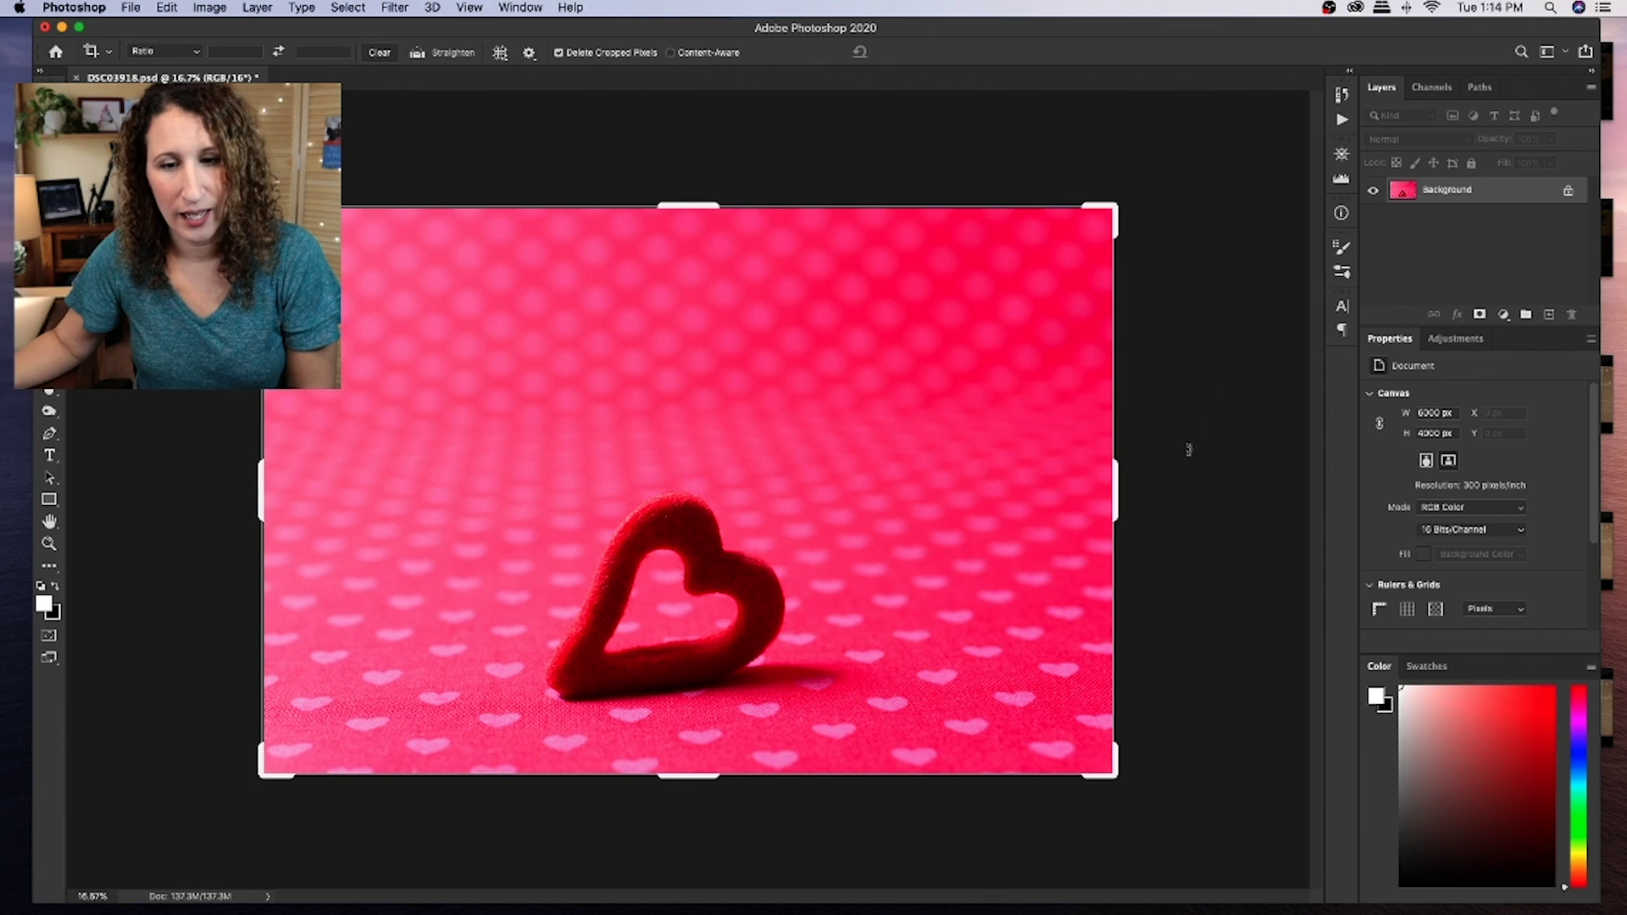
pyautogui.click(1117, 487)
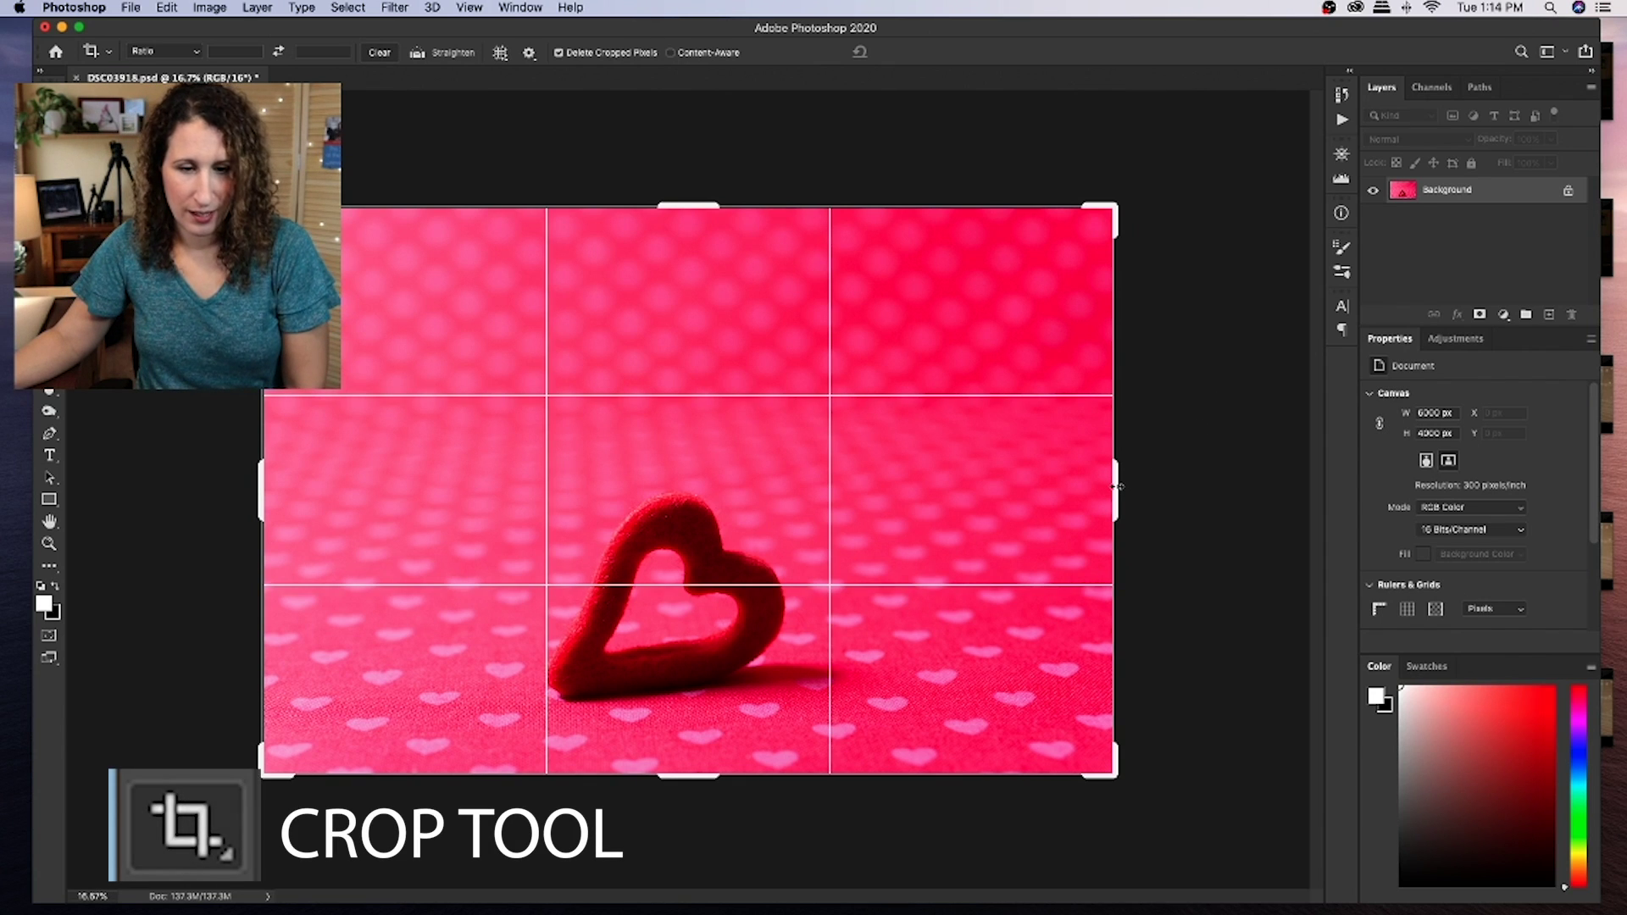
pyautogui.moveTo(1117, 486); pyautogui.dragTo(1096, 488)
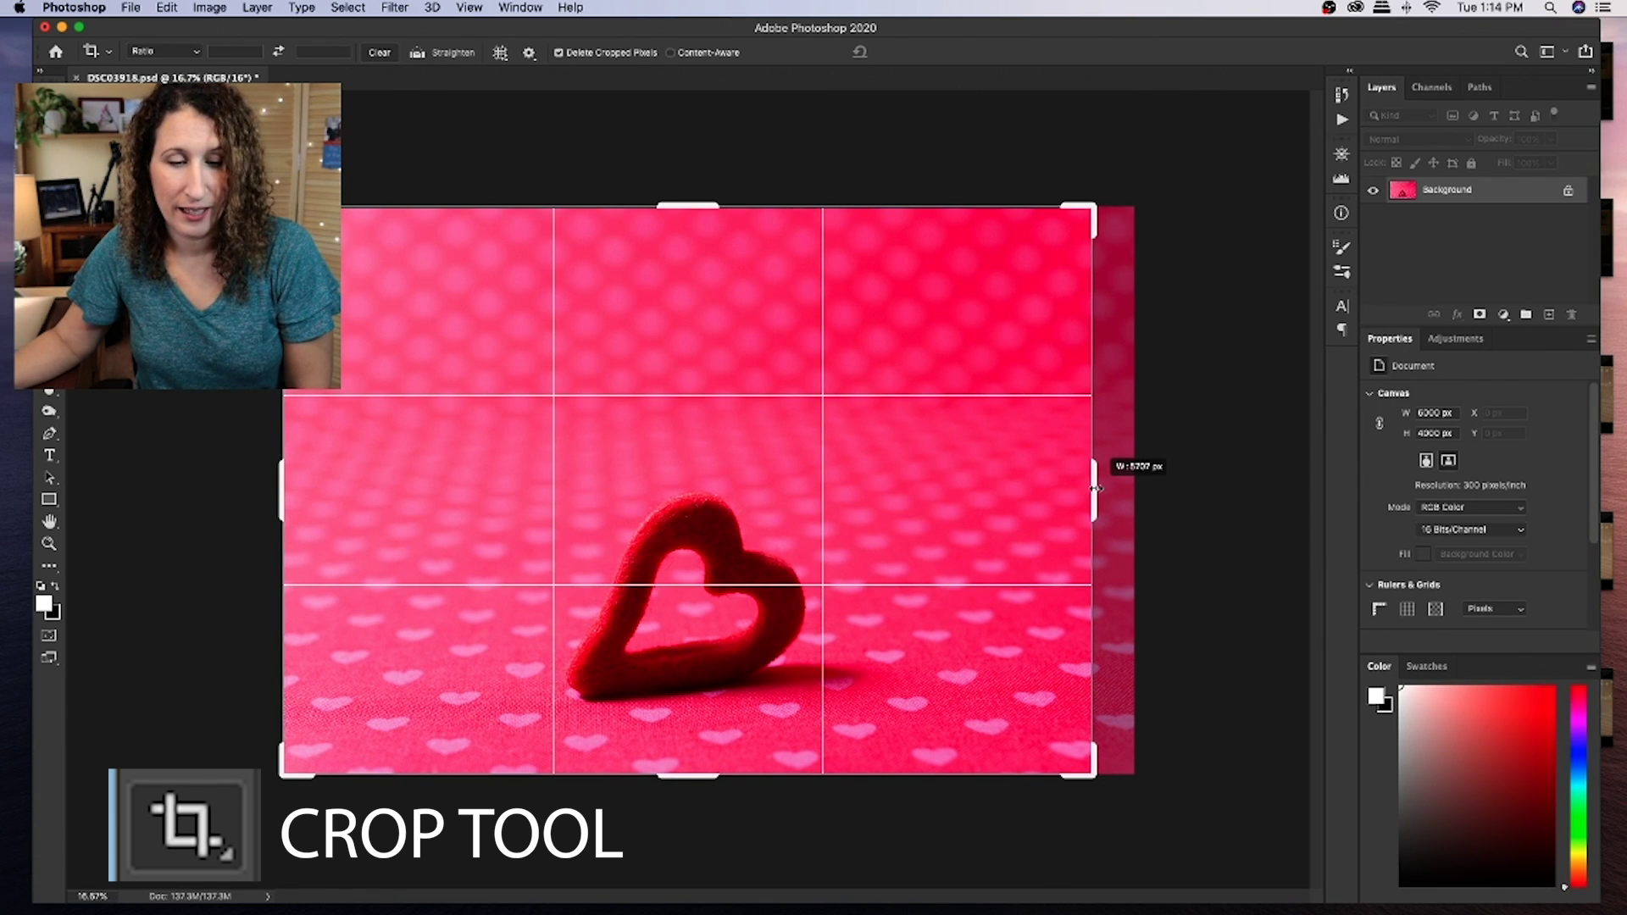
pyautogui.moveTo(1096, 488); pyautogui.dragTo(1096, 489)
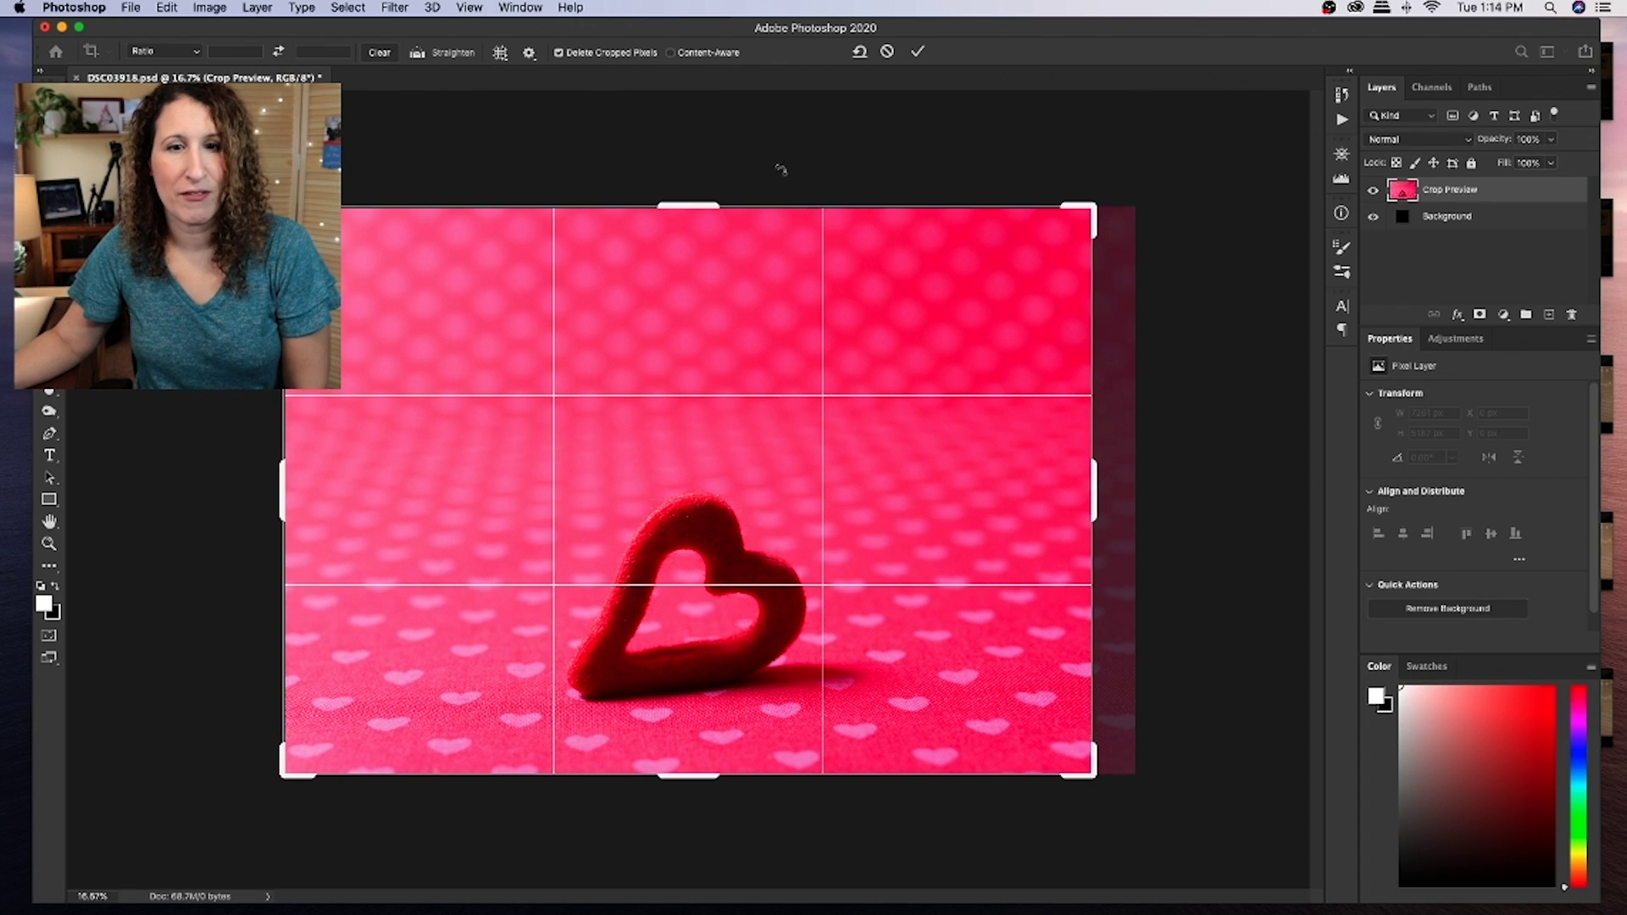
pyautogui.press('Return')
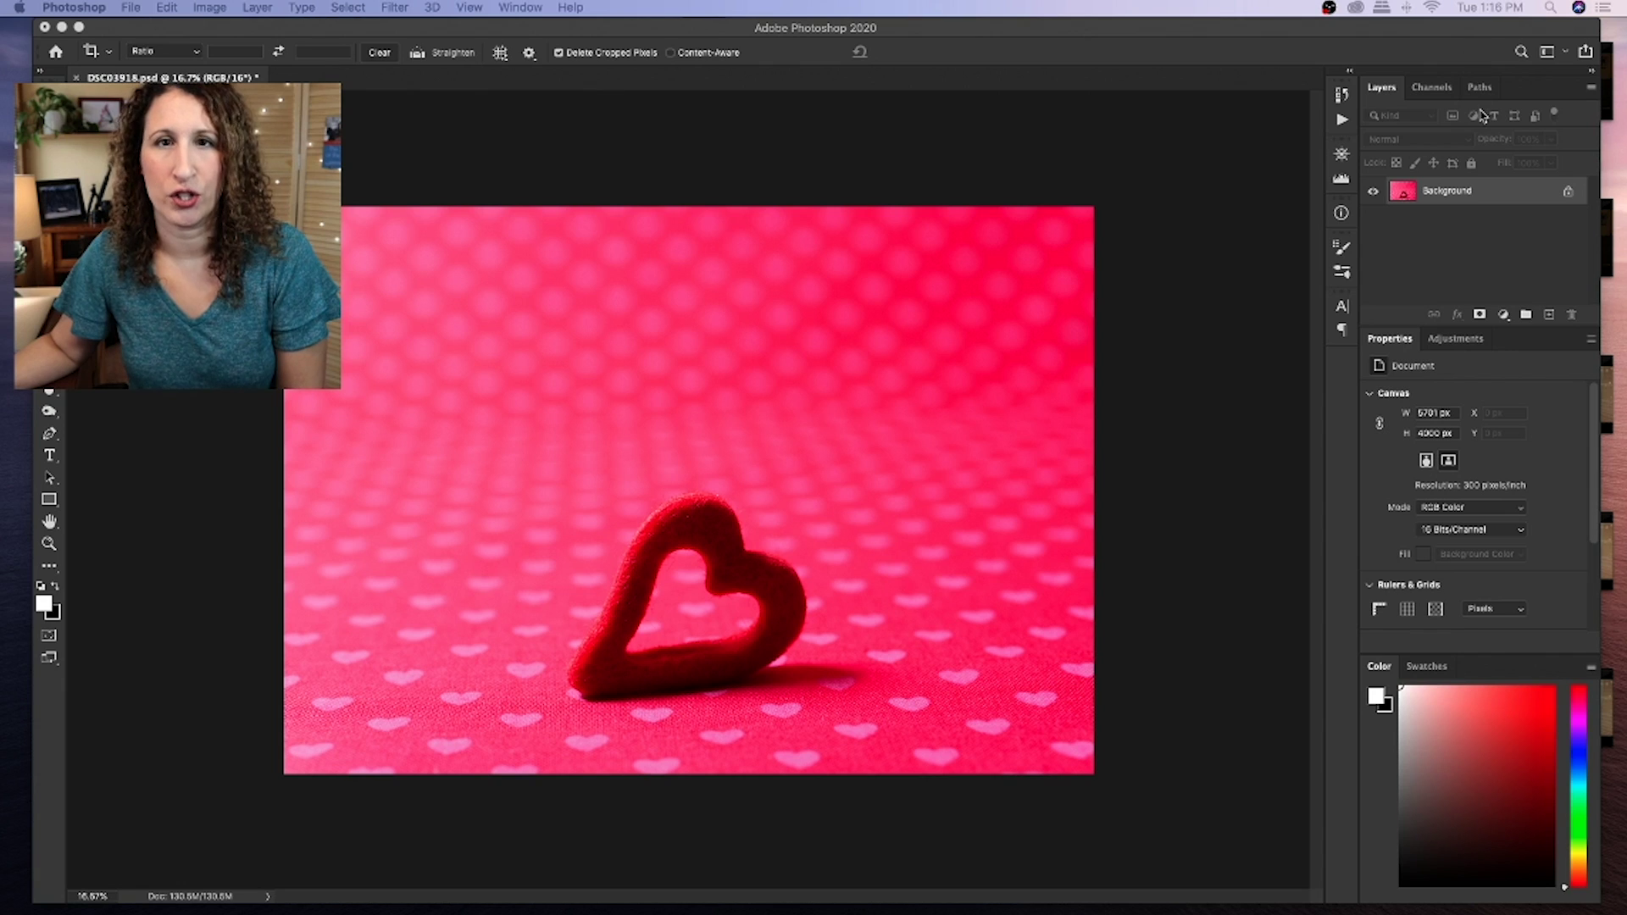
# - Copy Background to Layer 1 with Cmd+J, then add a Brightness/Contrast 1 adjustment layer above it
pyautogui.click(1504, 317)
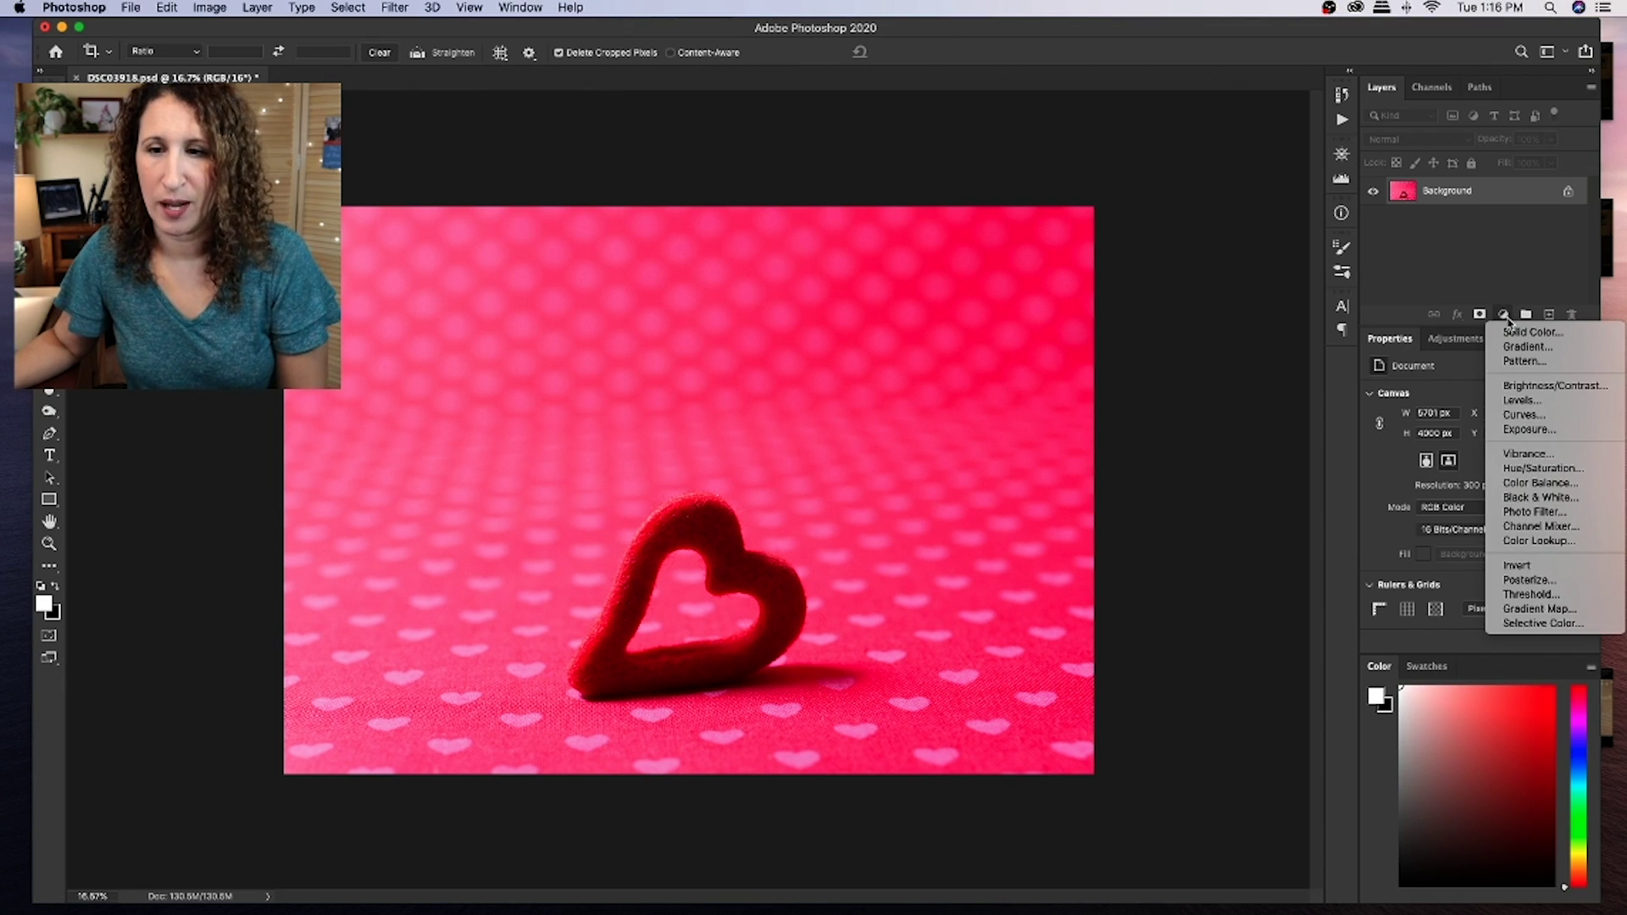
pyautogui.click(1473, 202)
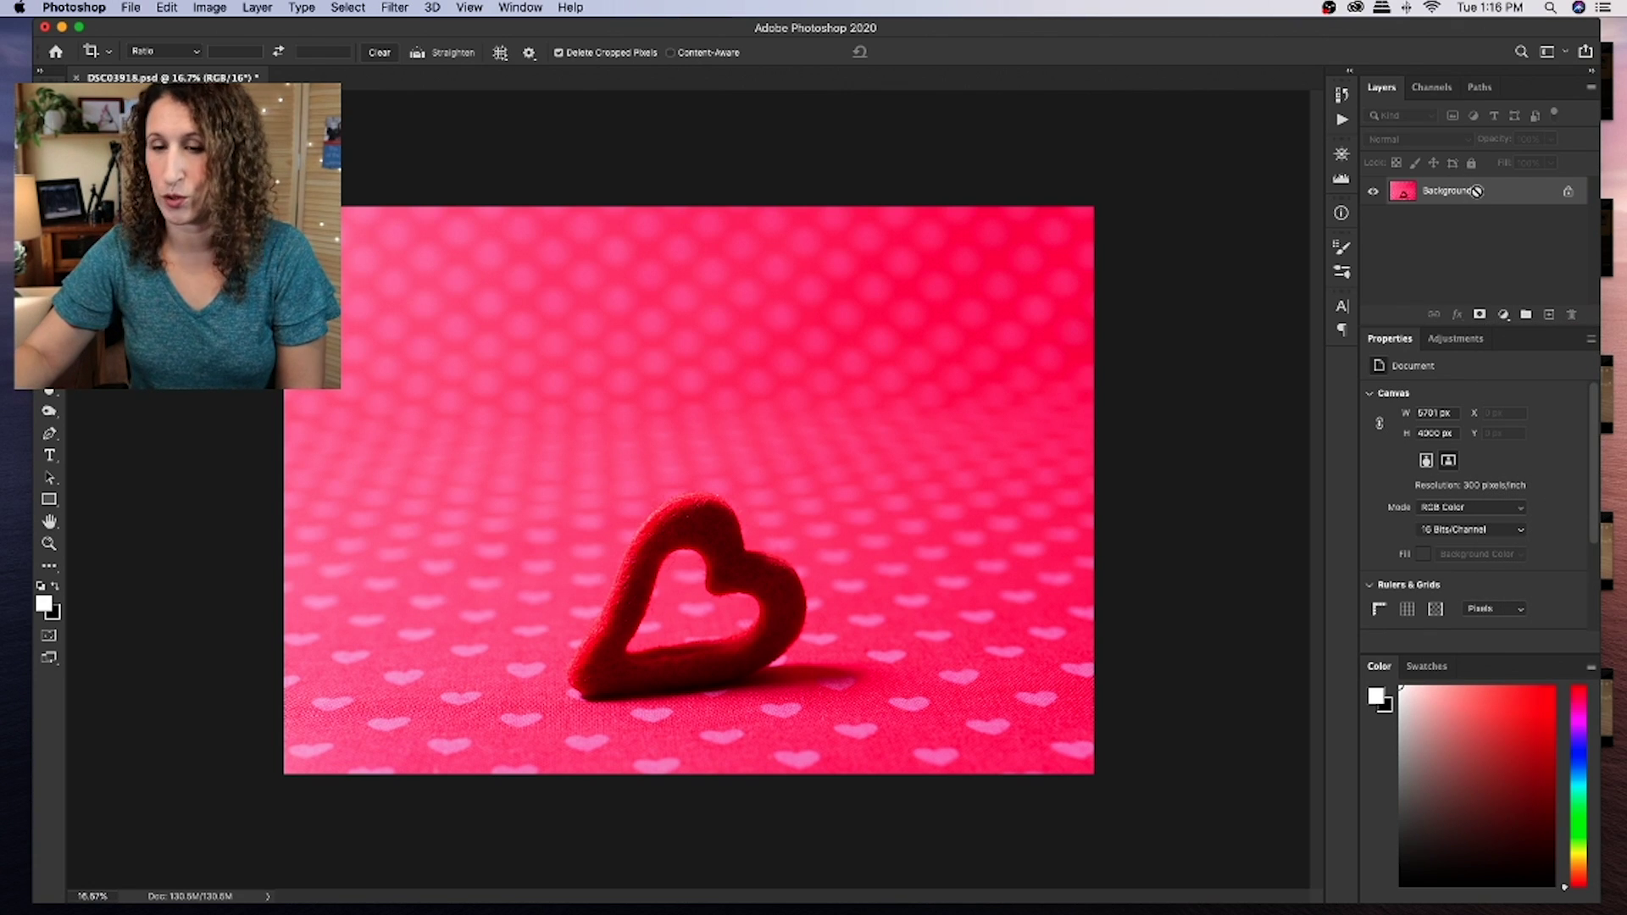
pyautogui.press('super+j')
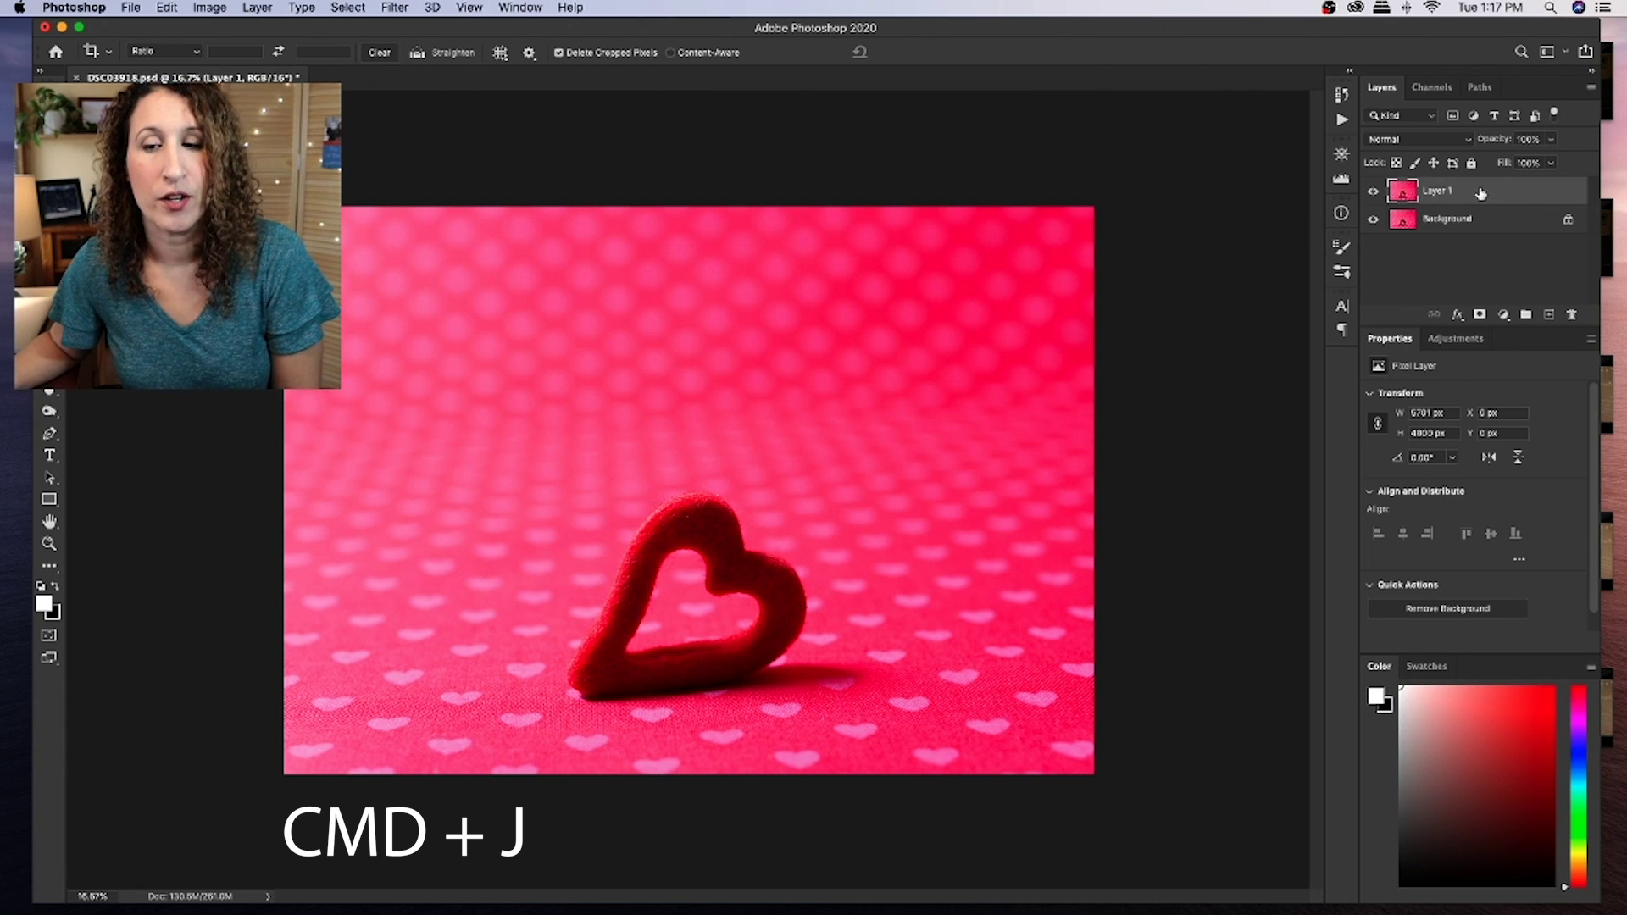
pyautogui.click(1505, 318)
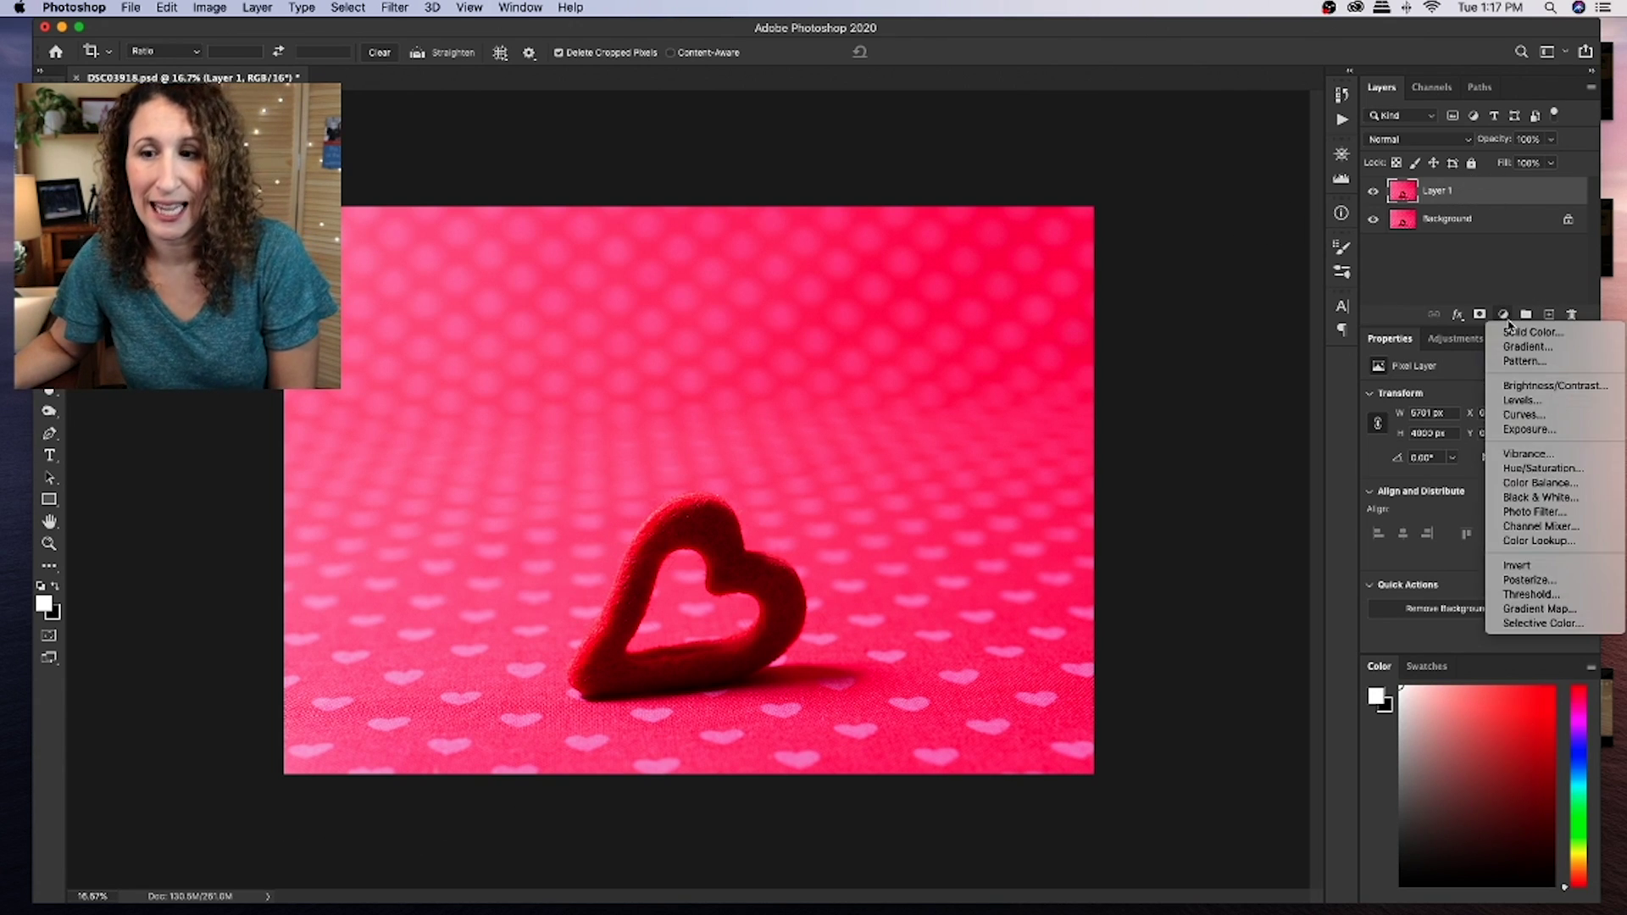
pyautogui.click(1531, 386)
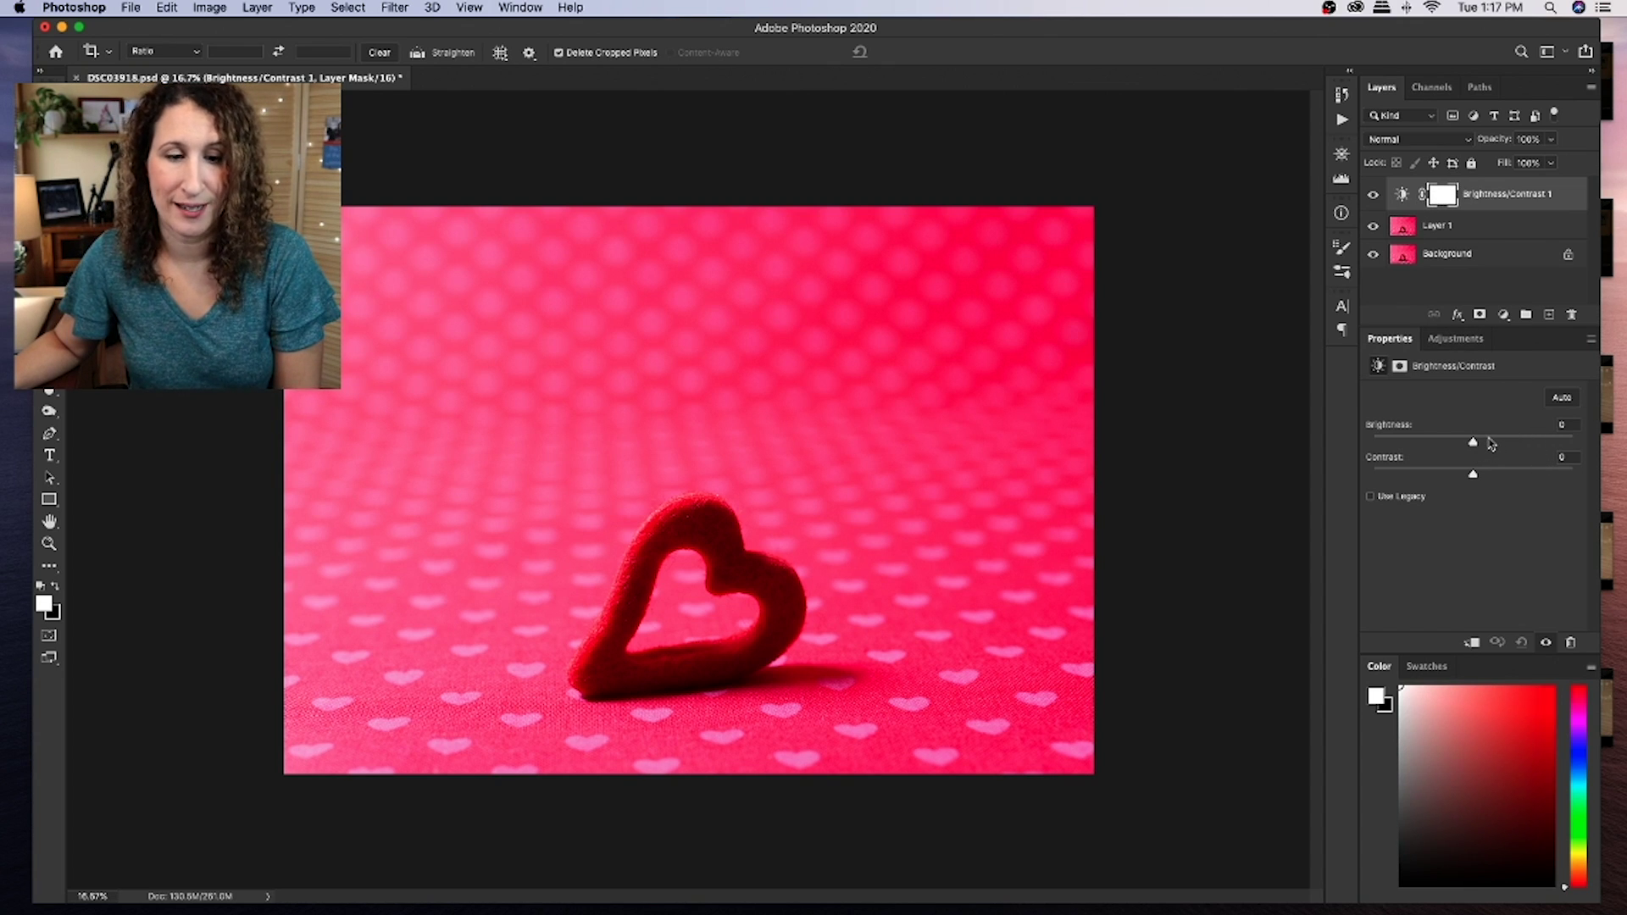
# - Set Brightness/Contrast 1 brightness to 39 and zoom in to inspect the heart and fabric
pyautogui.moveTo(1492, 445); pyautogui.dragTo(1501, 443)
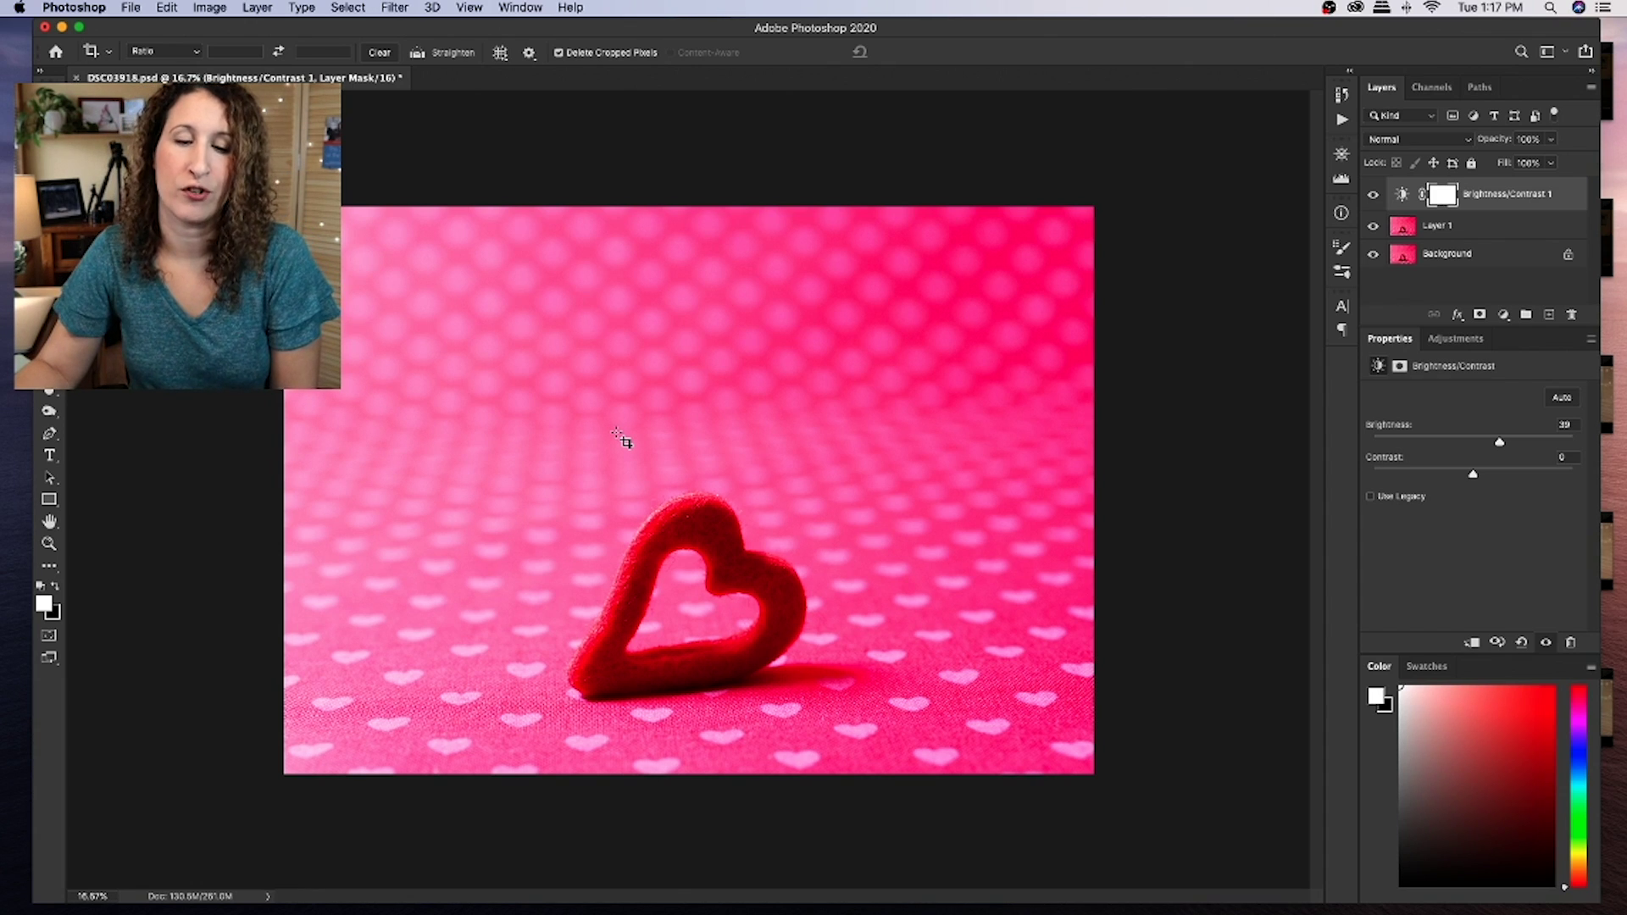
pyautogui.press('super')
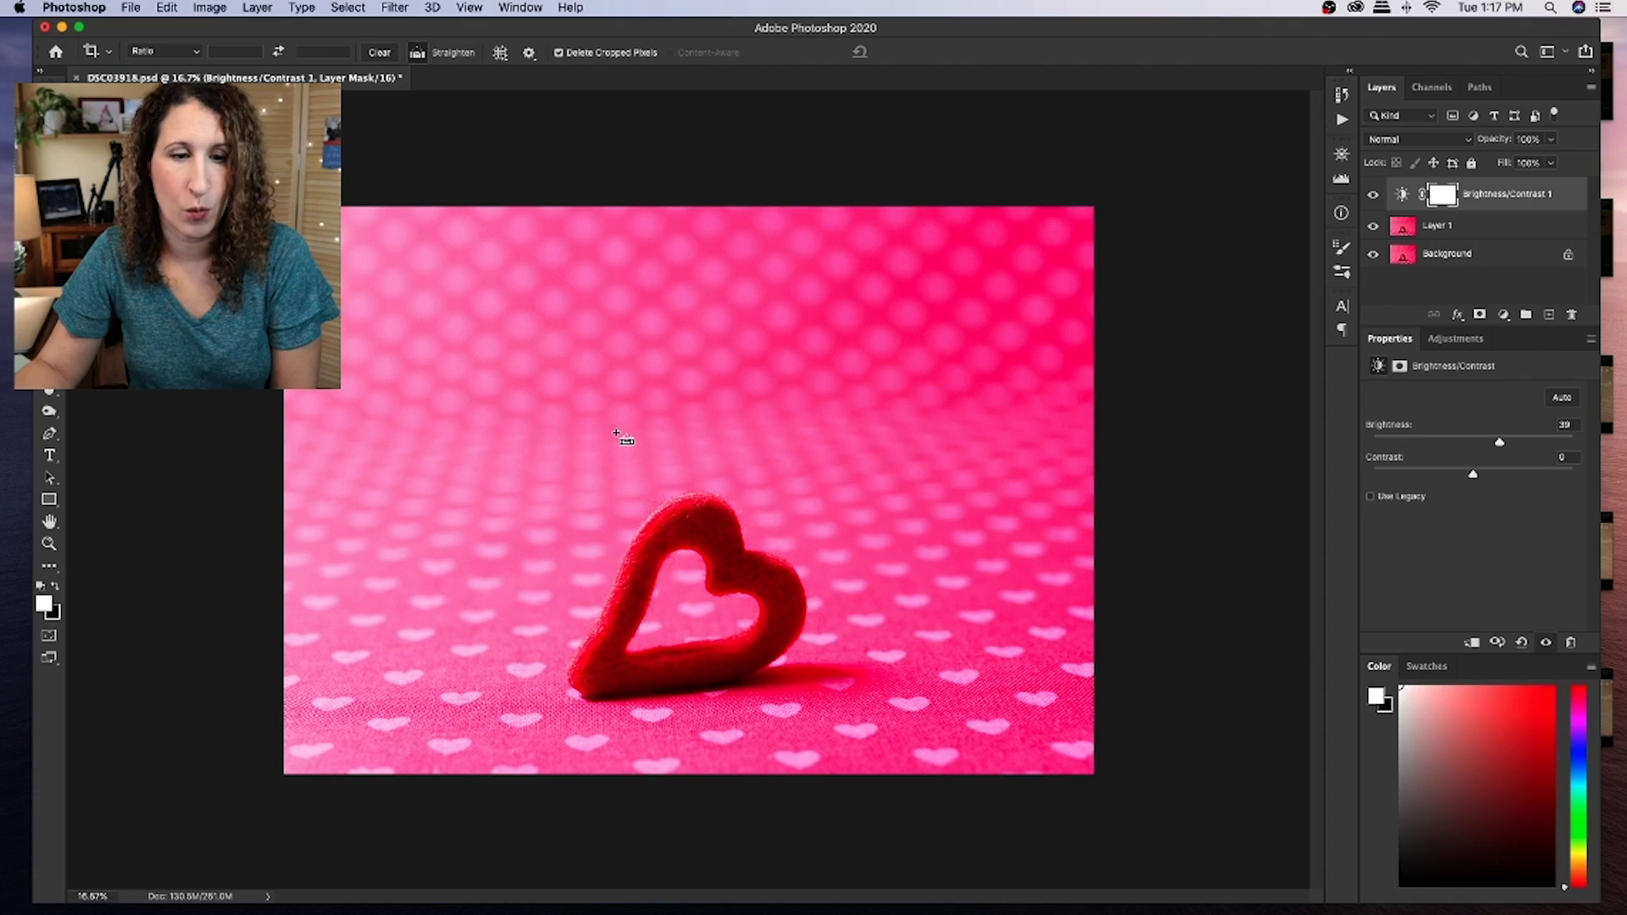
pyautogui.press('super+equal')
pyautogui.press('super+equal')
pyautogui.press('super+equal')
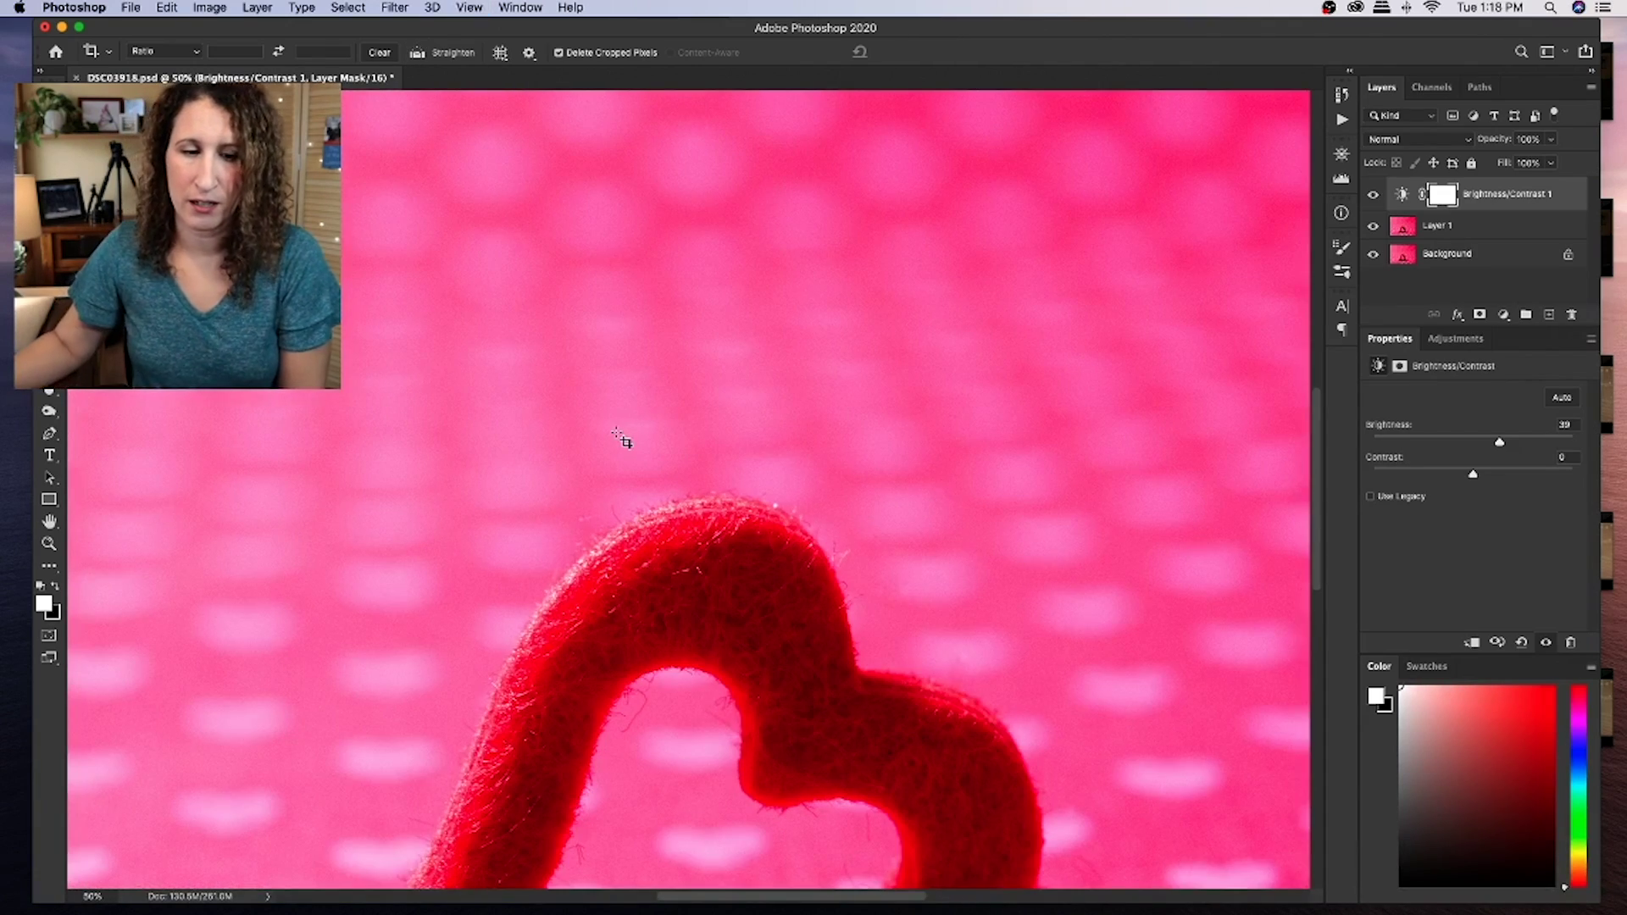
pyautogui.scroll(-10, 625, 445)
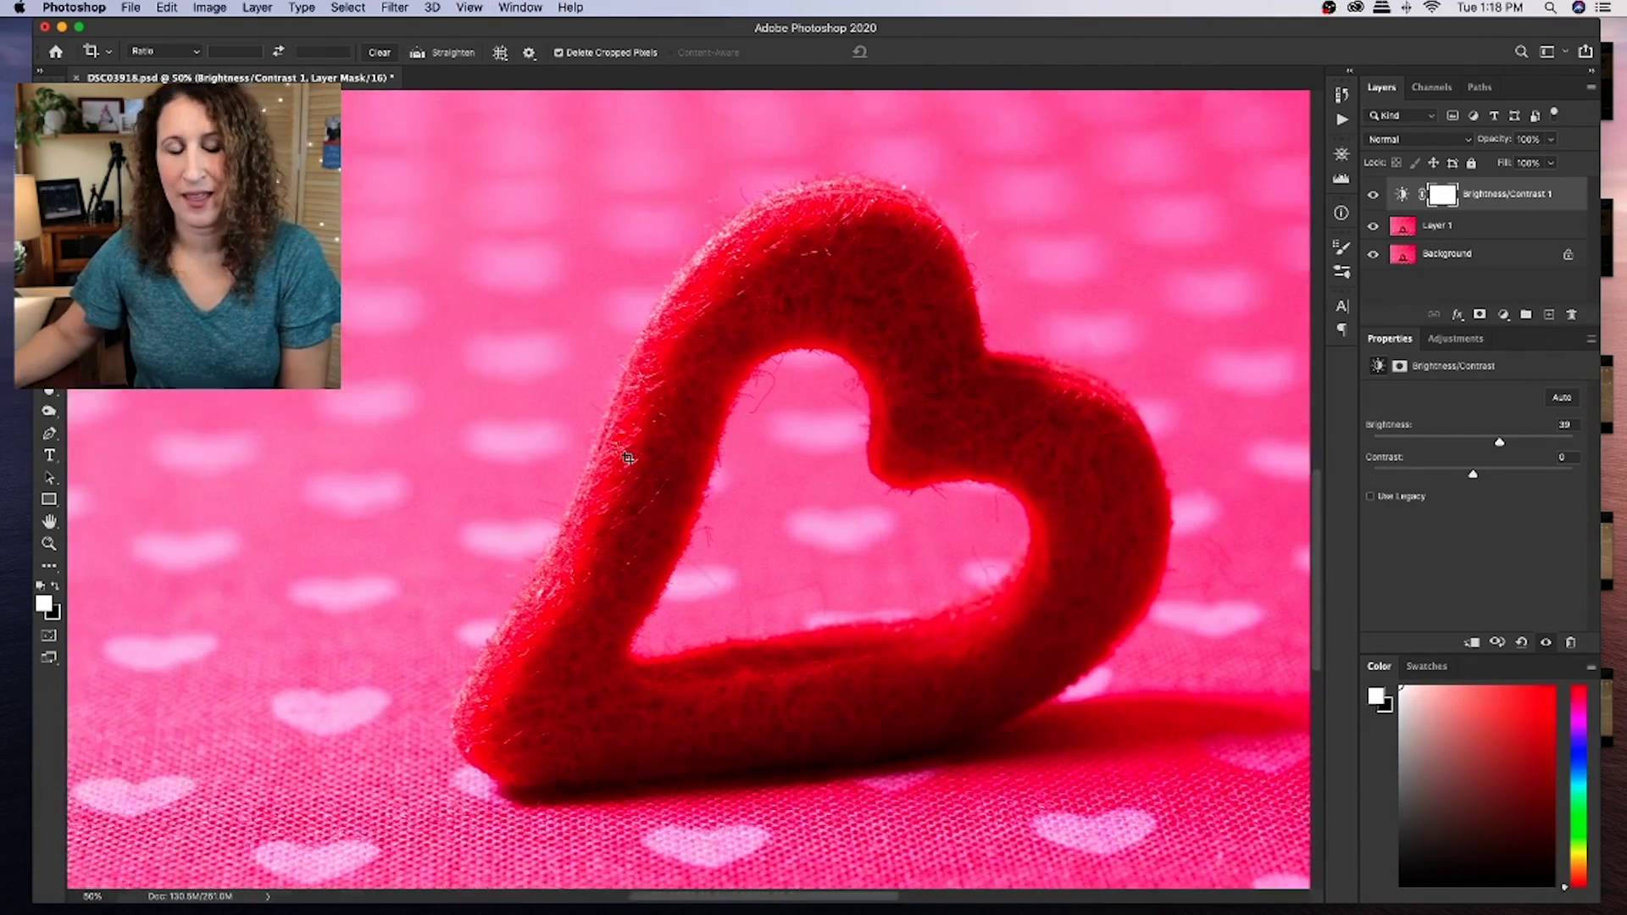
pyautogui.hscroll(-5, 624, 454)
pyautogui.scroll(-5, 625, 454)
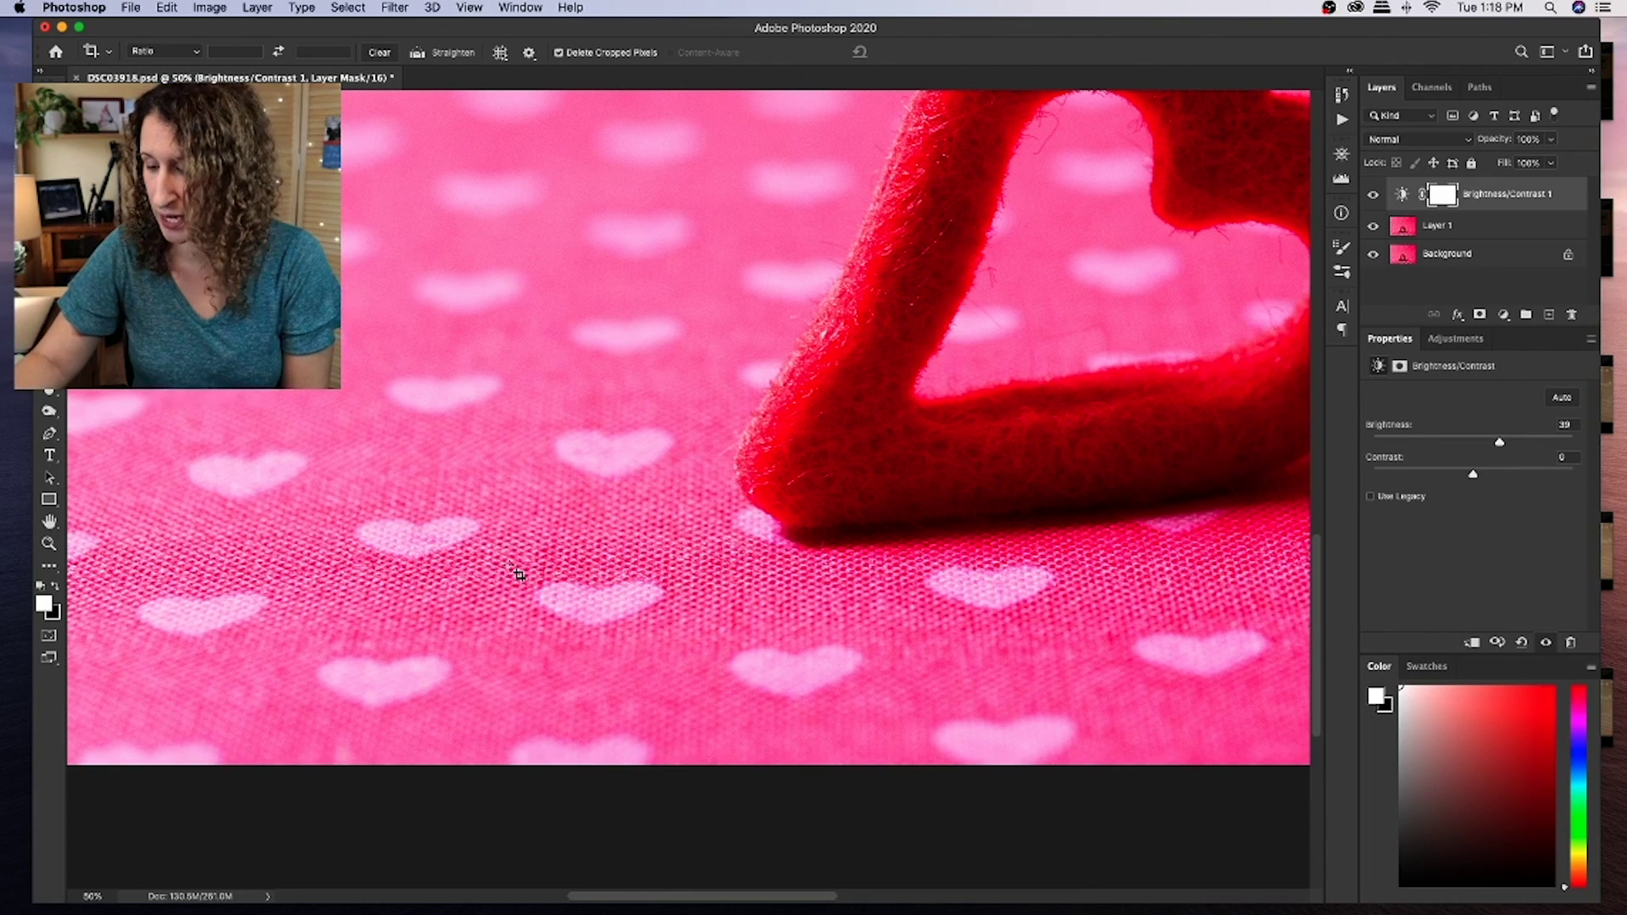
pyautogui.press('super')
# - Zoom out to 16.7% to show the whole photo and pick the Quick Selection tool
pyautogui.press('super+0')
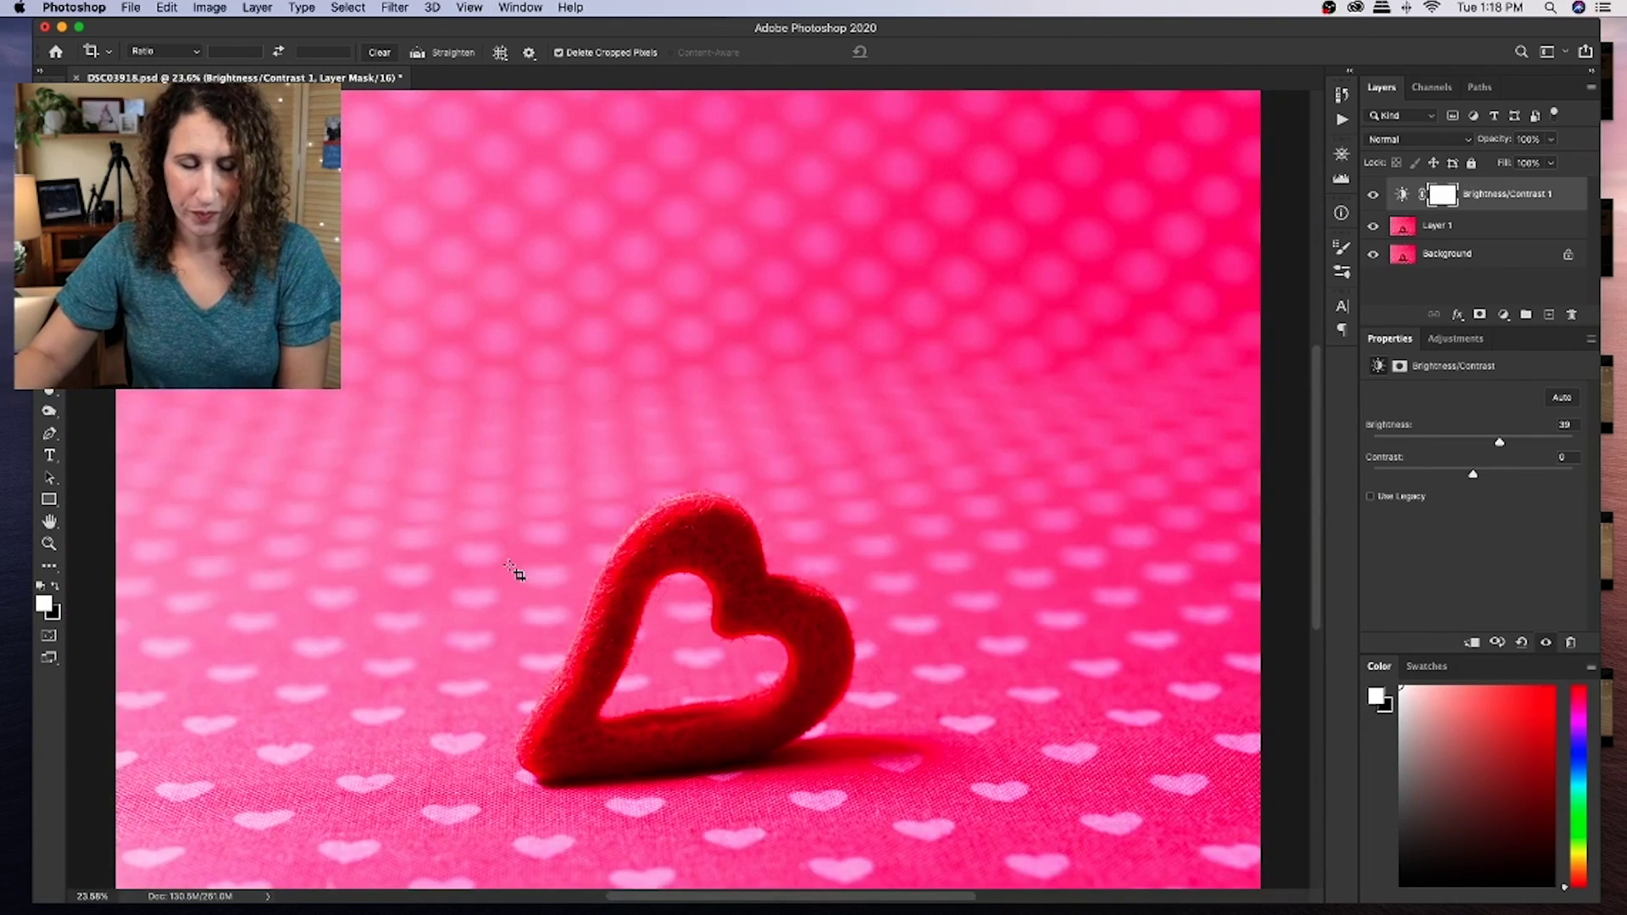
pyautogui.press('super+minus')
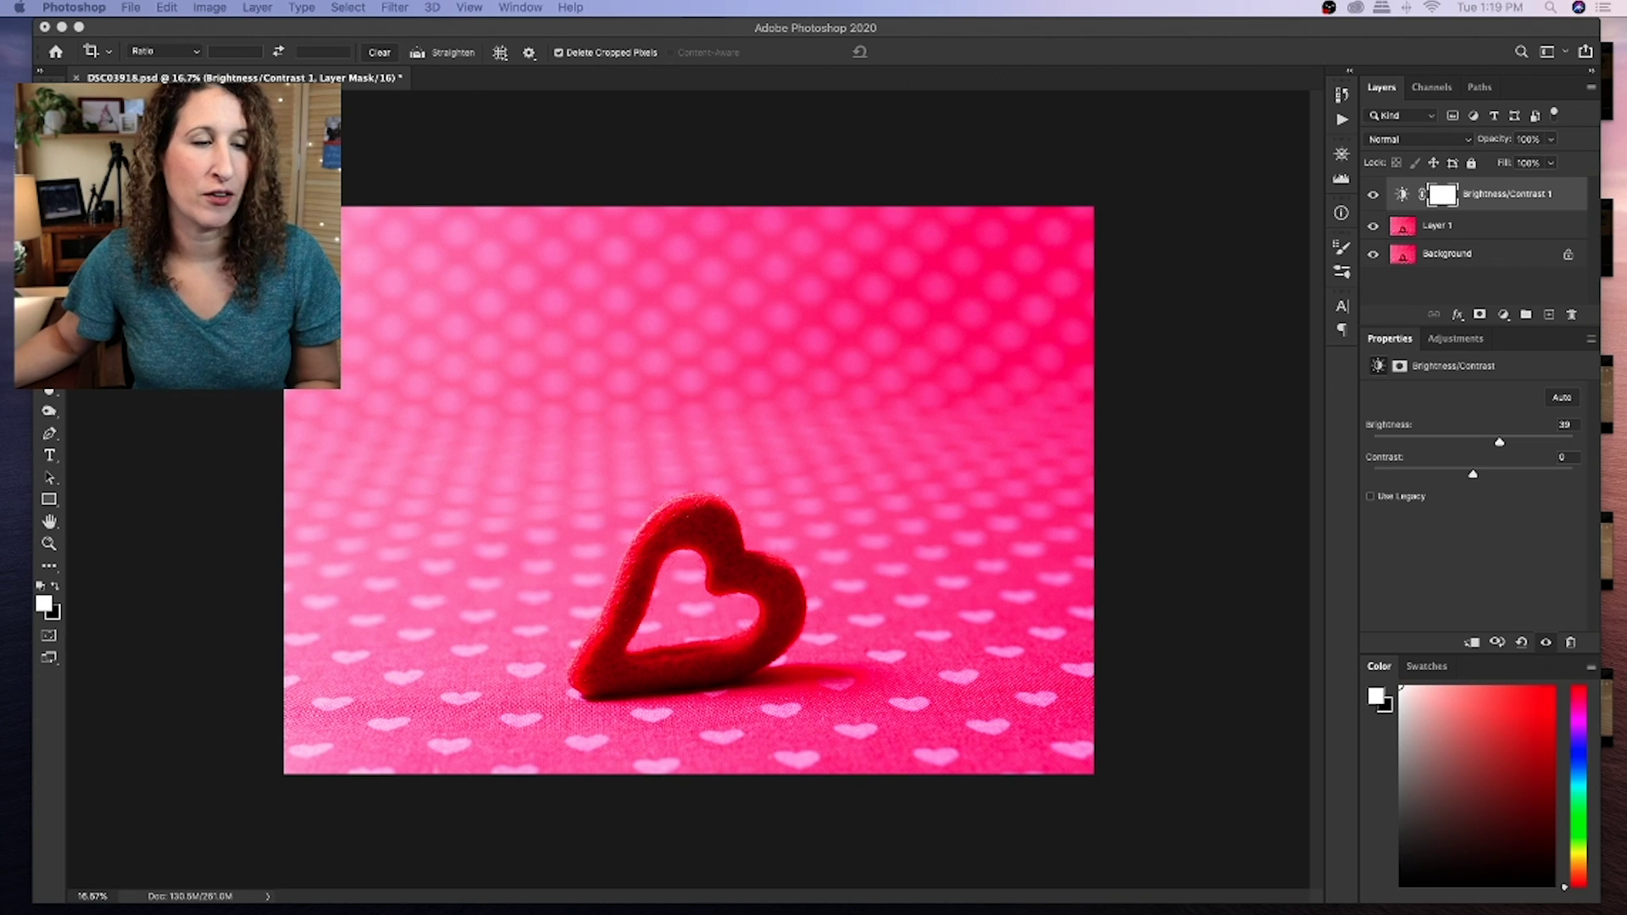
pyautogui.press('w')
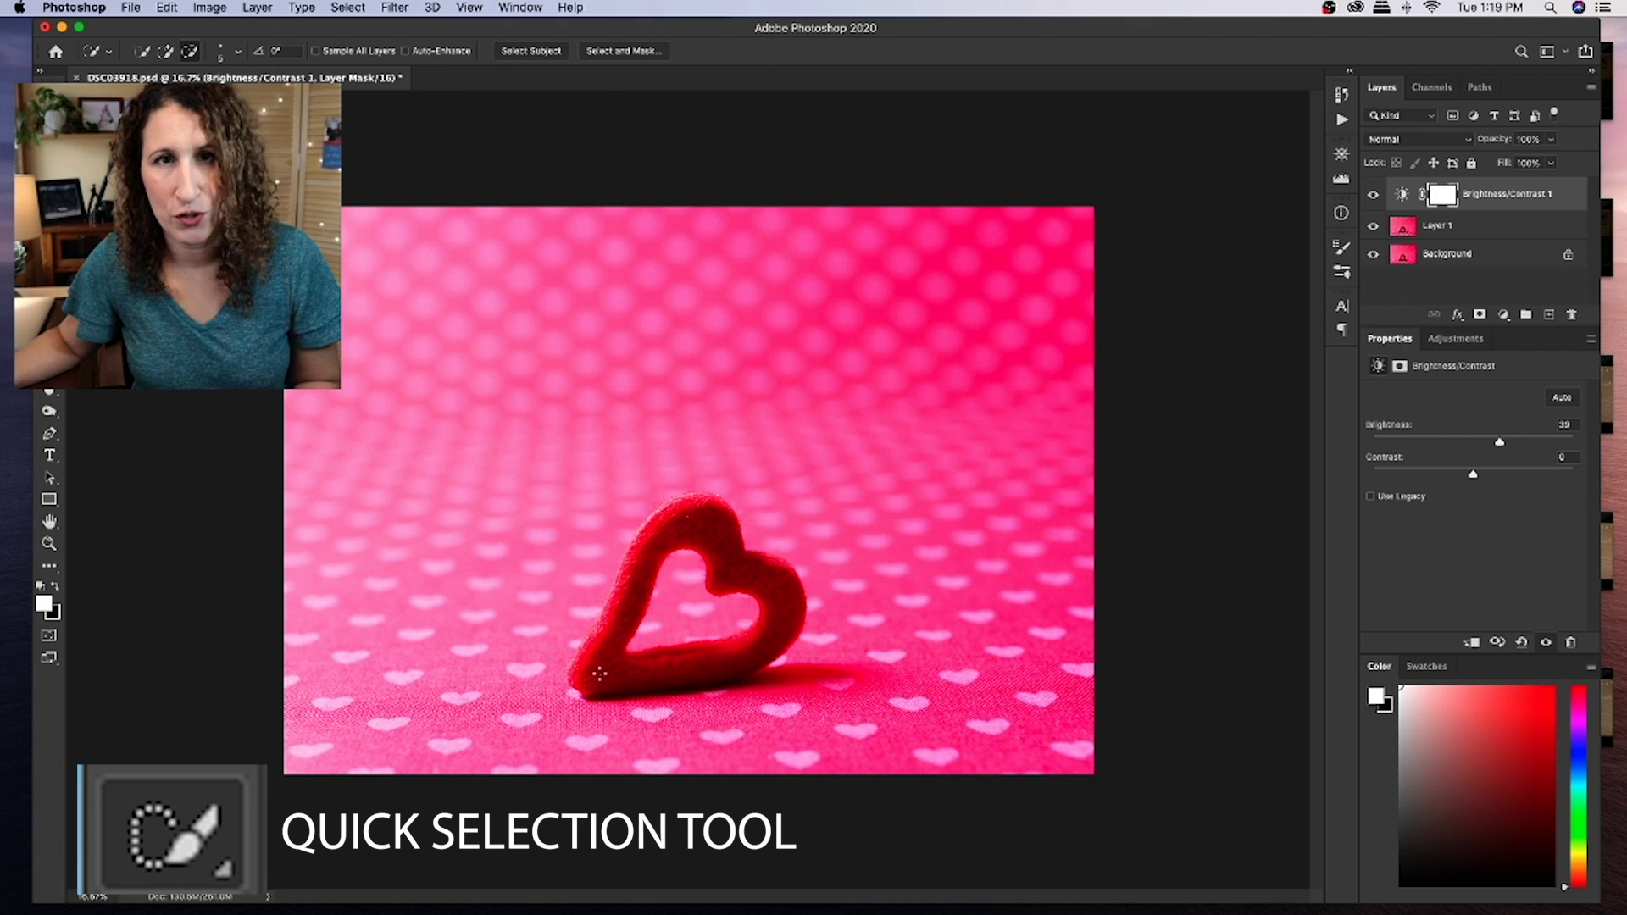
# - Paint Quick Selection across the red felt heart until marching ants outline it
pyautogui.moveTo(599, 674)
pyautogui.mouseDown()
pyautogui.moveTo(641, 566)
pyautogui.moveTo(685, 540)
pyautogui.mouseUp()
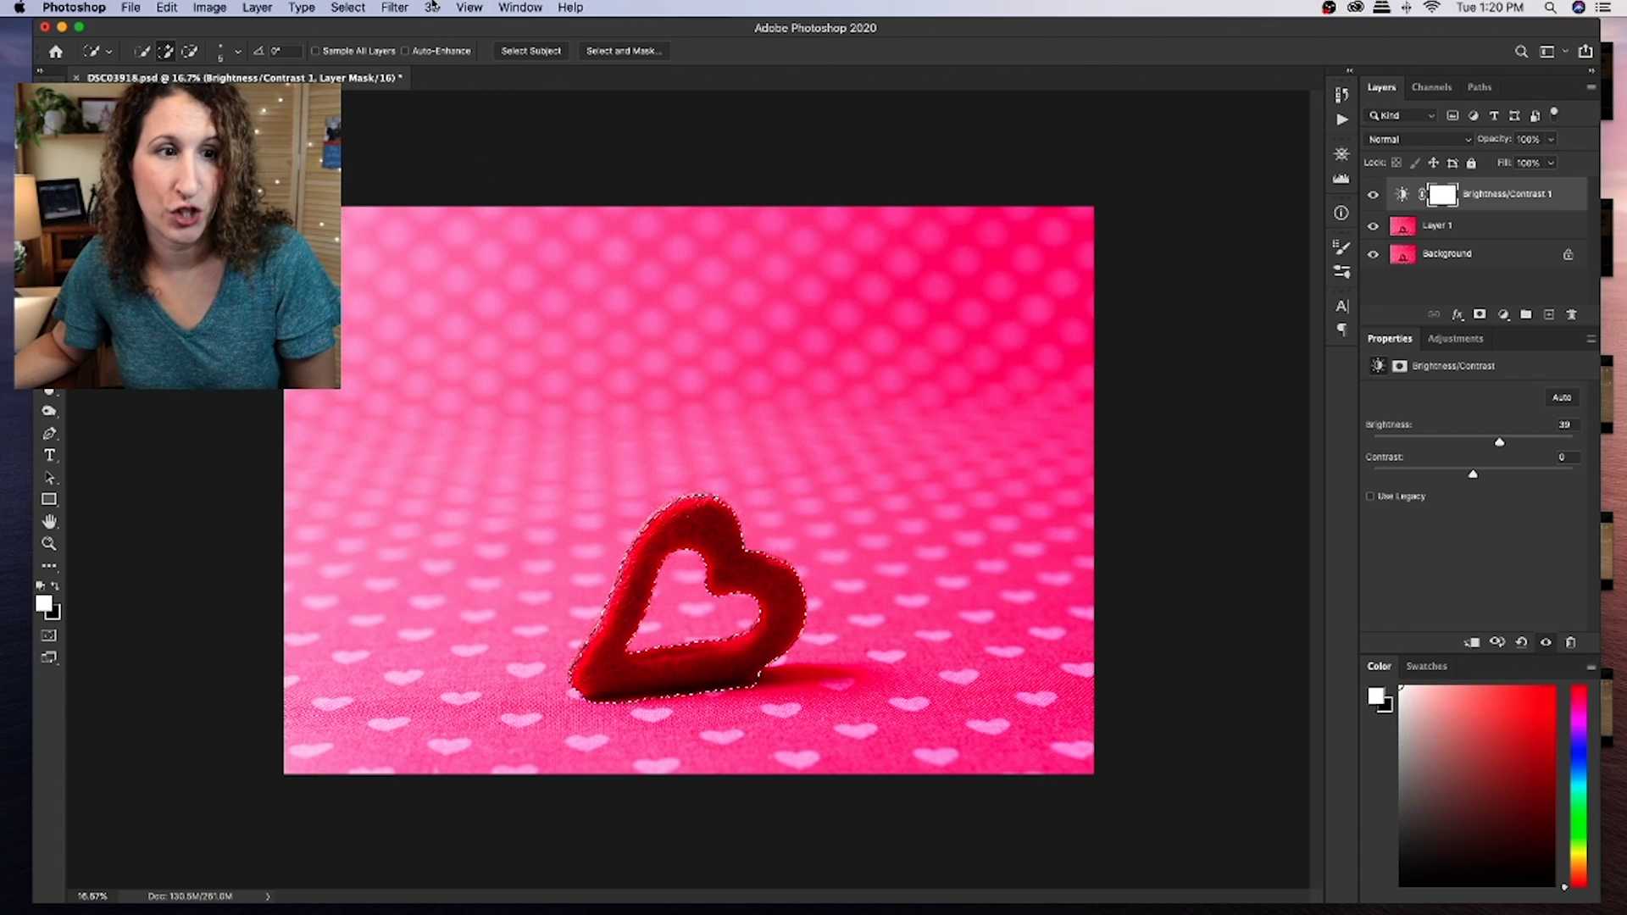
# - Apply Select > Modify > Feather with a 10-pixel radius to the heart selection
pyautogui.click(351, 8)
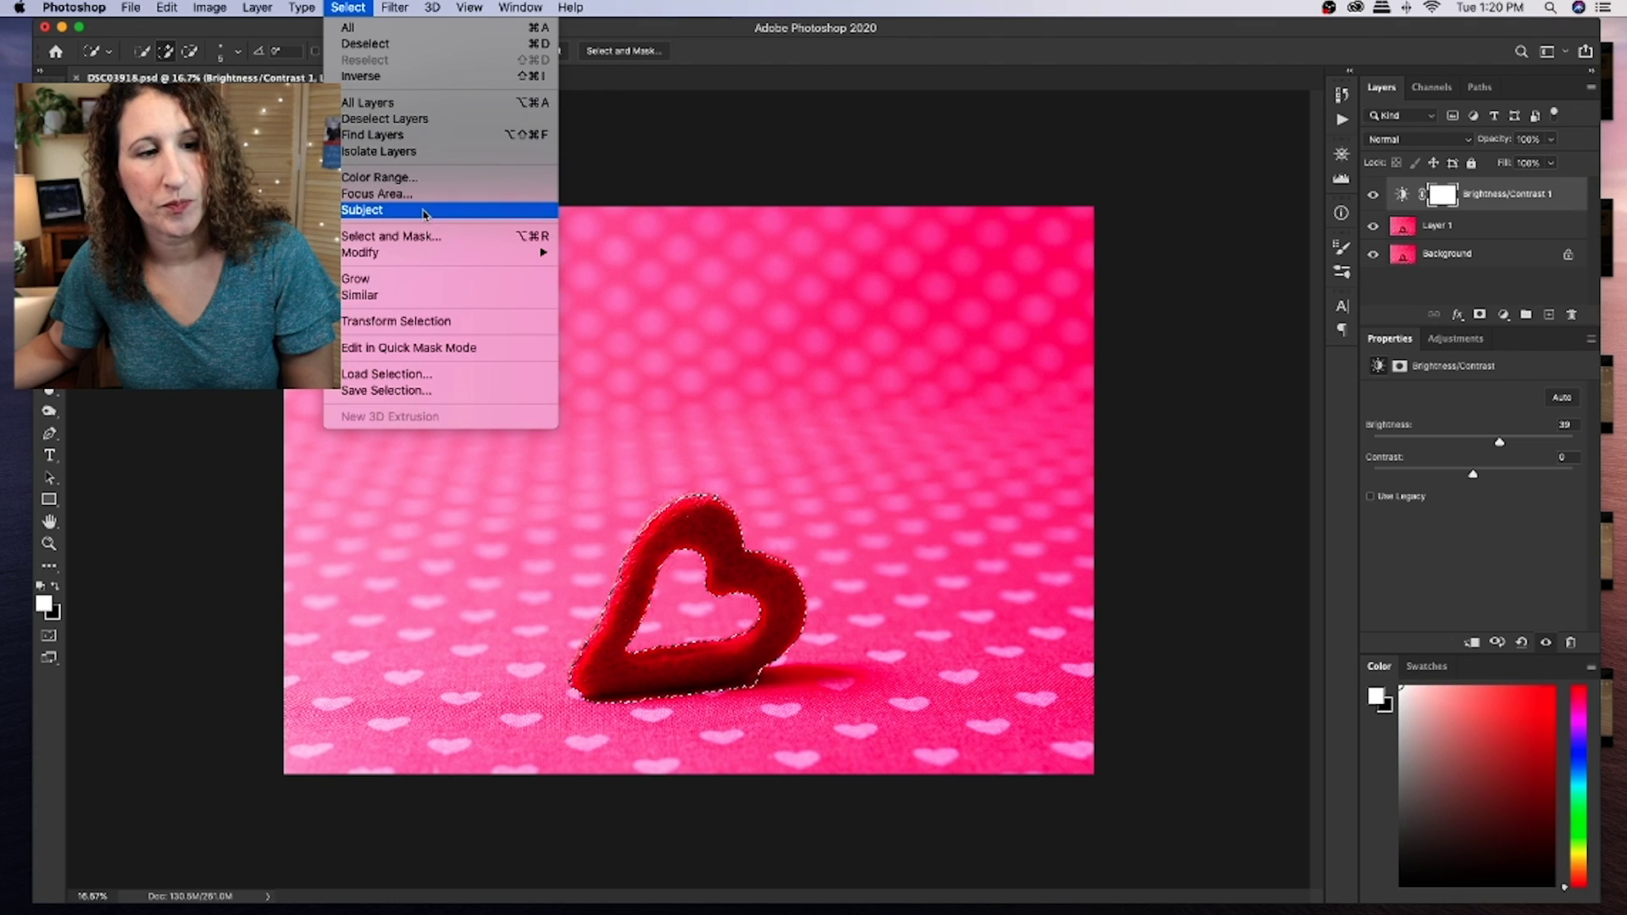
pyautogui.moveTo(426, 254)
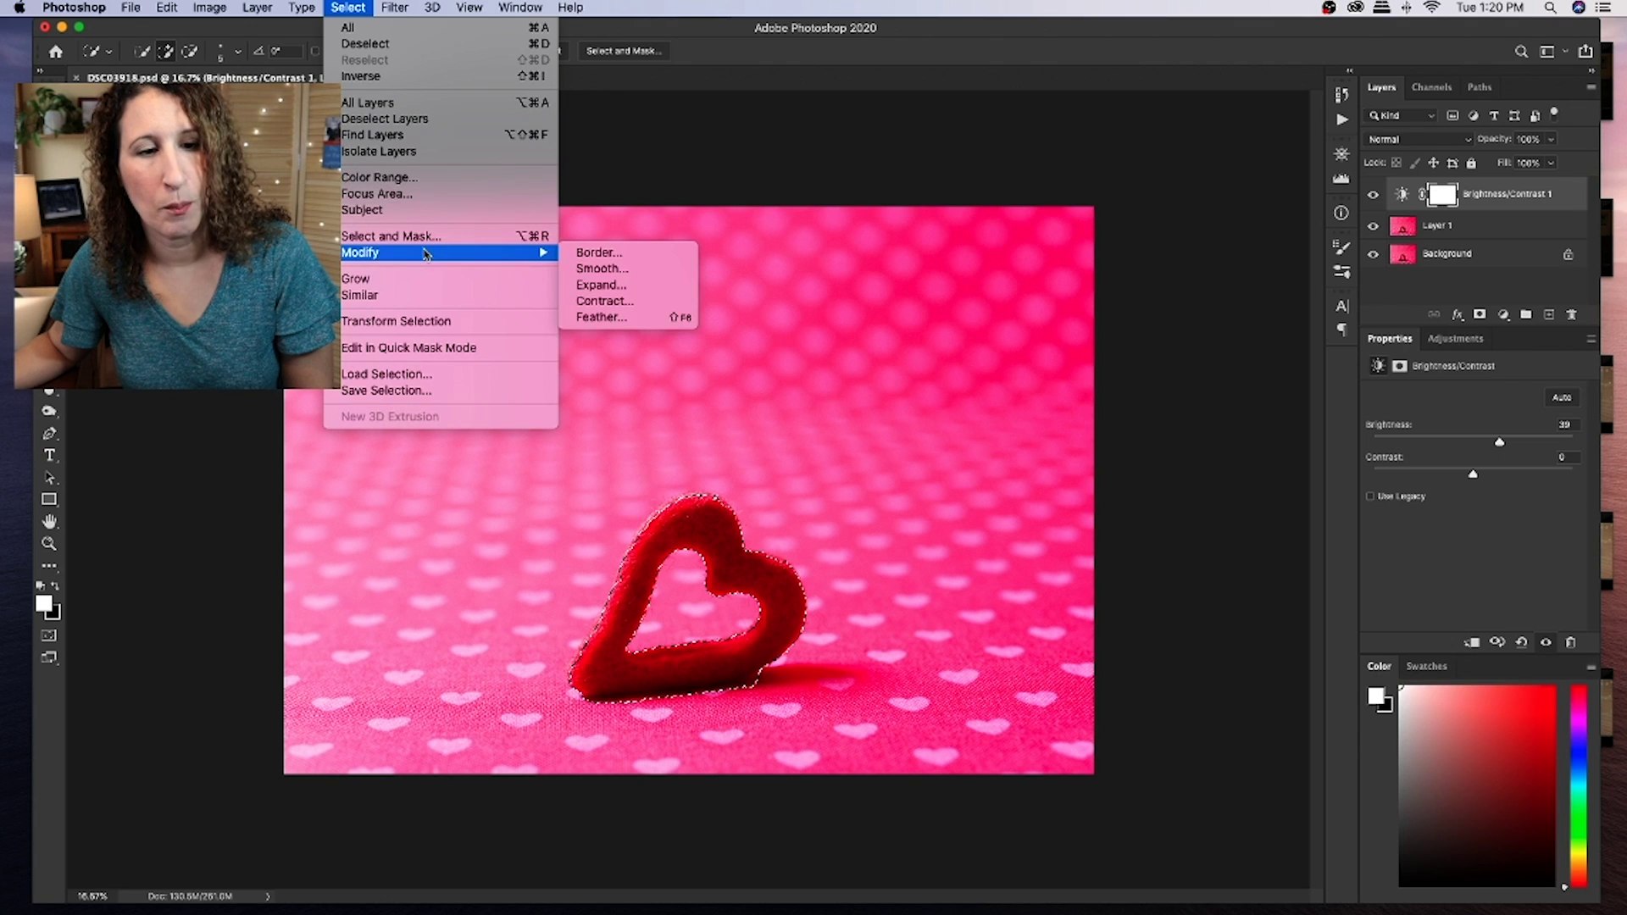
pyautogui.click(650, 318)
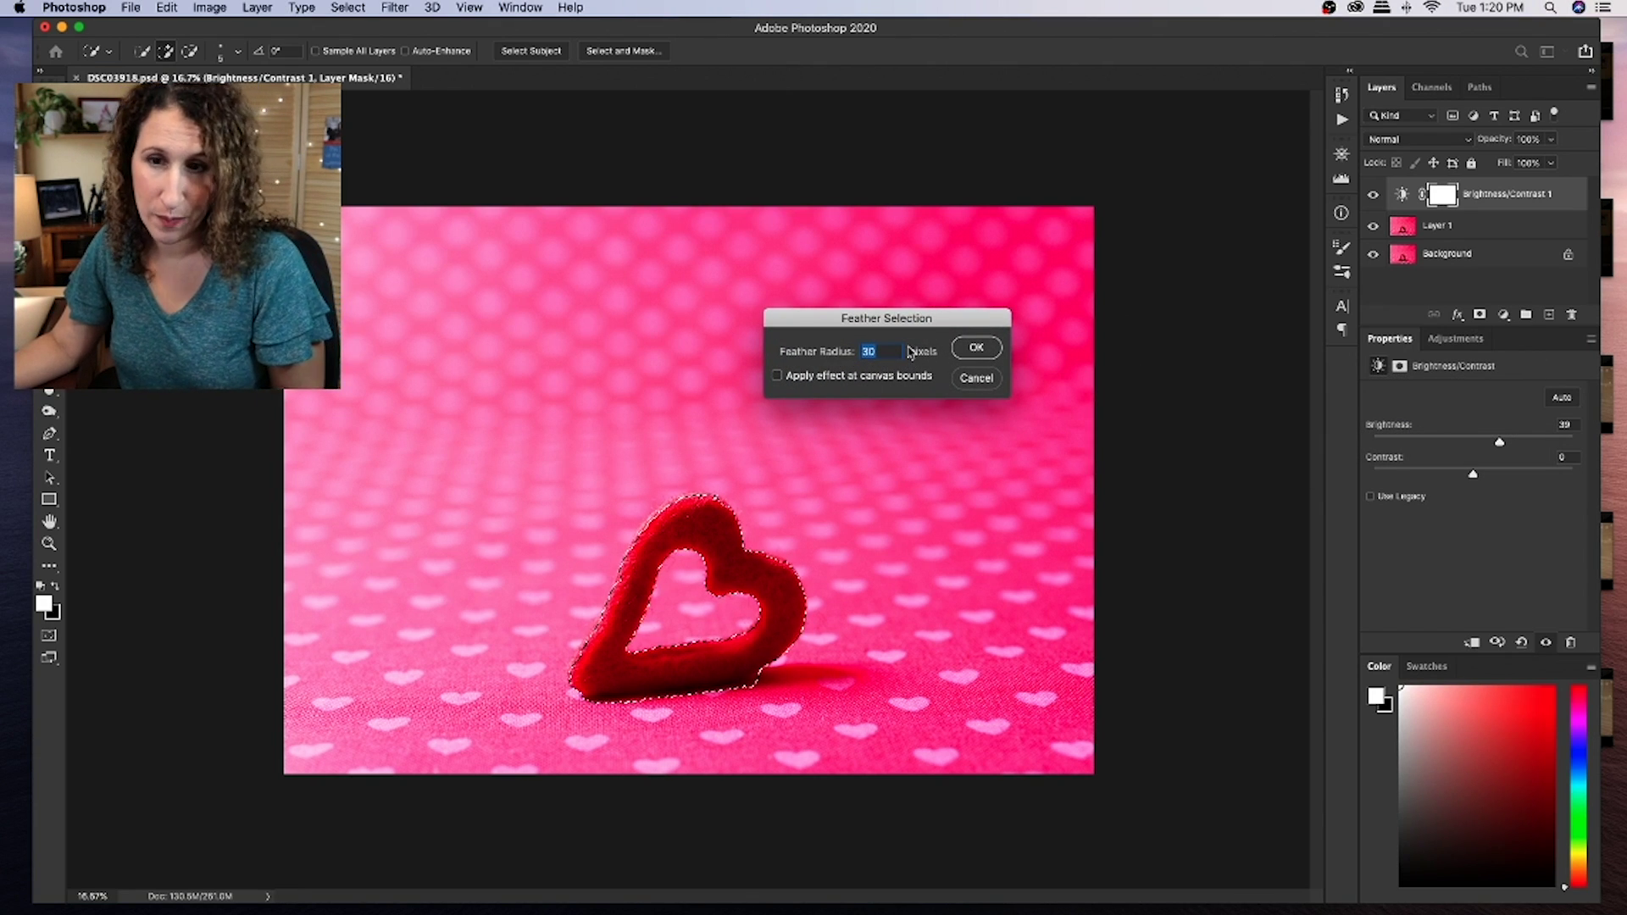
pyautogui.write('10')
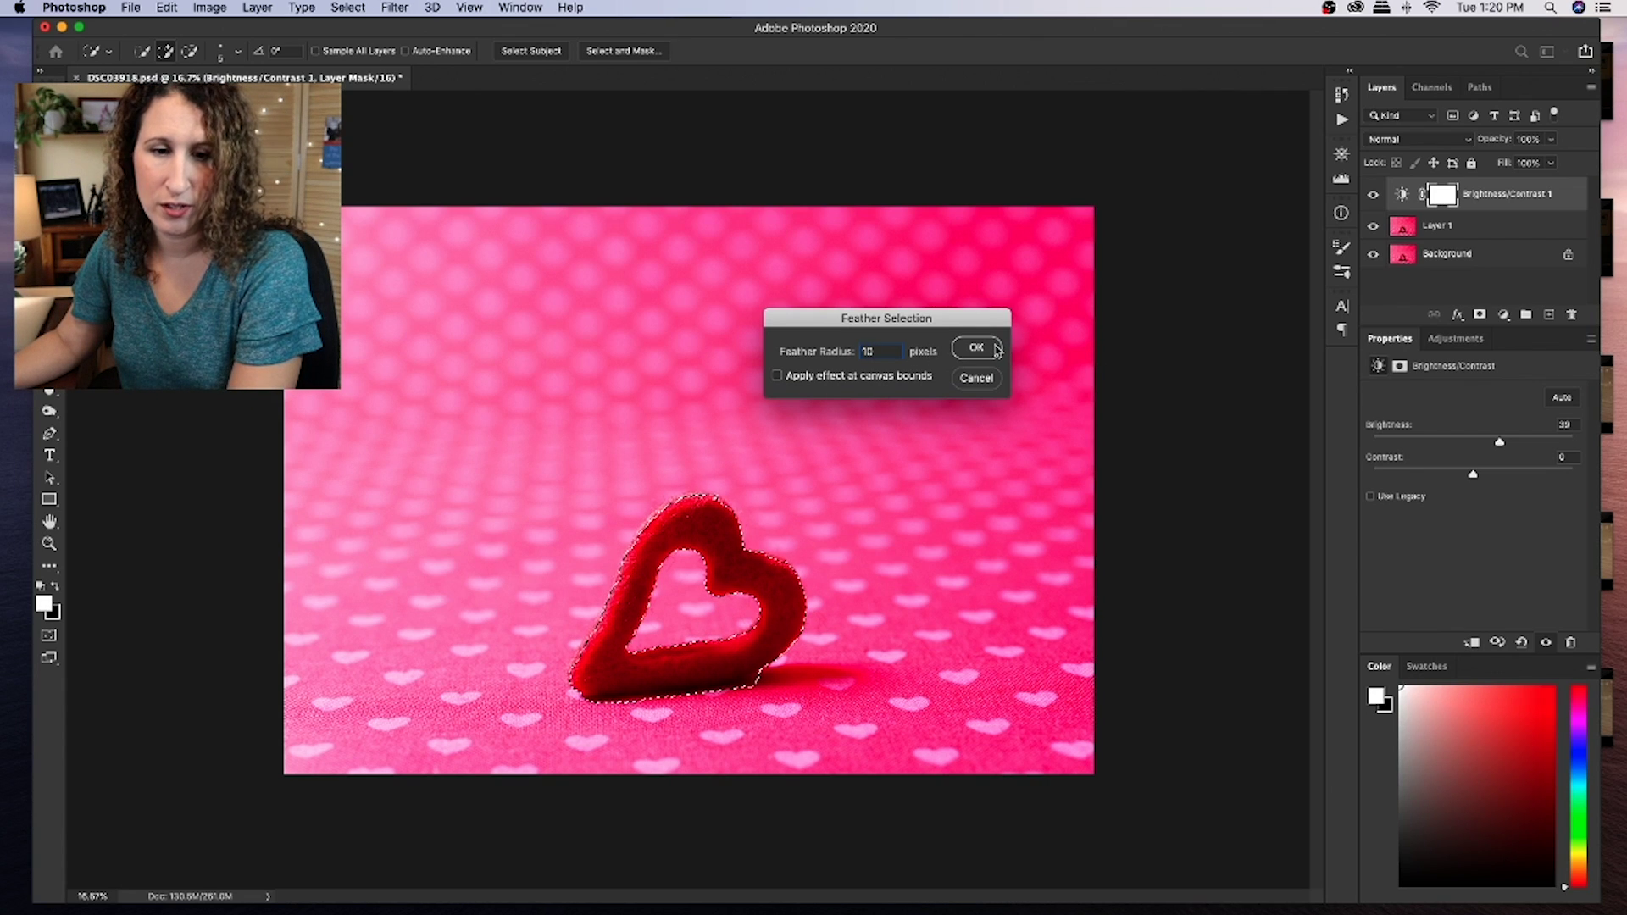
pyautogui.click(976, 349)
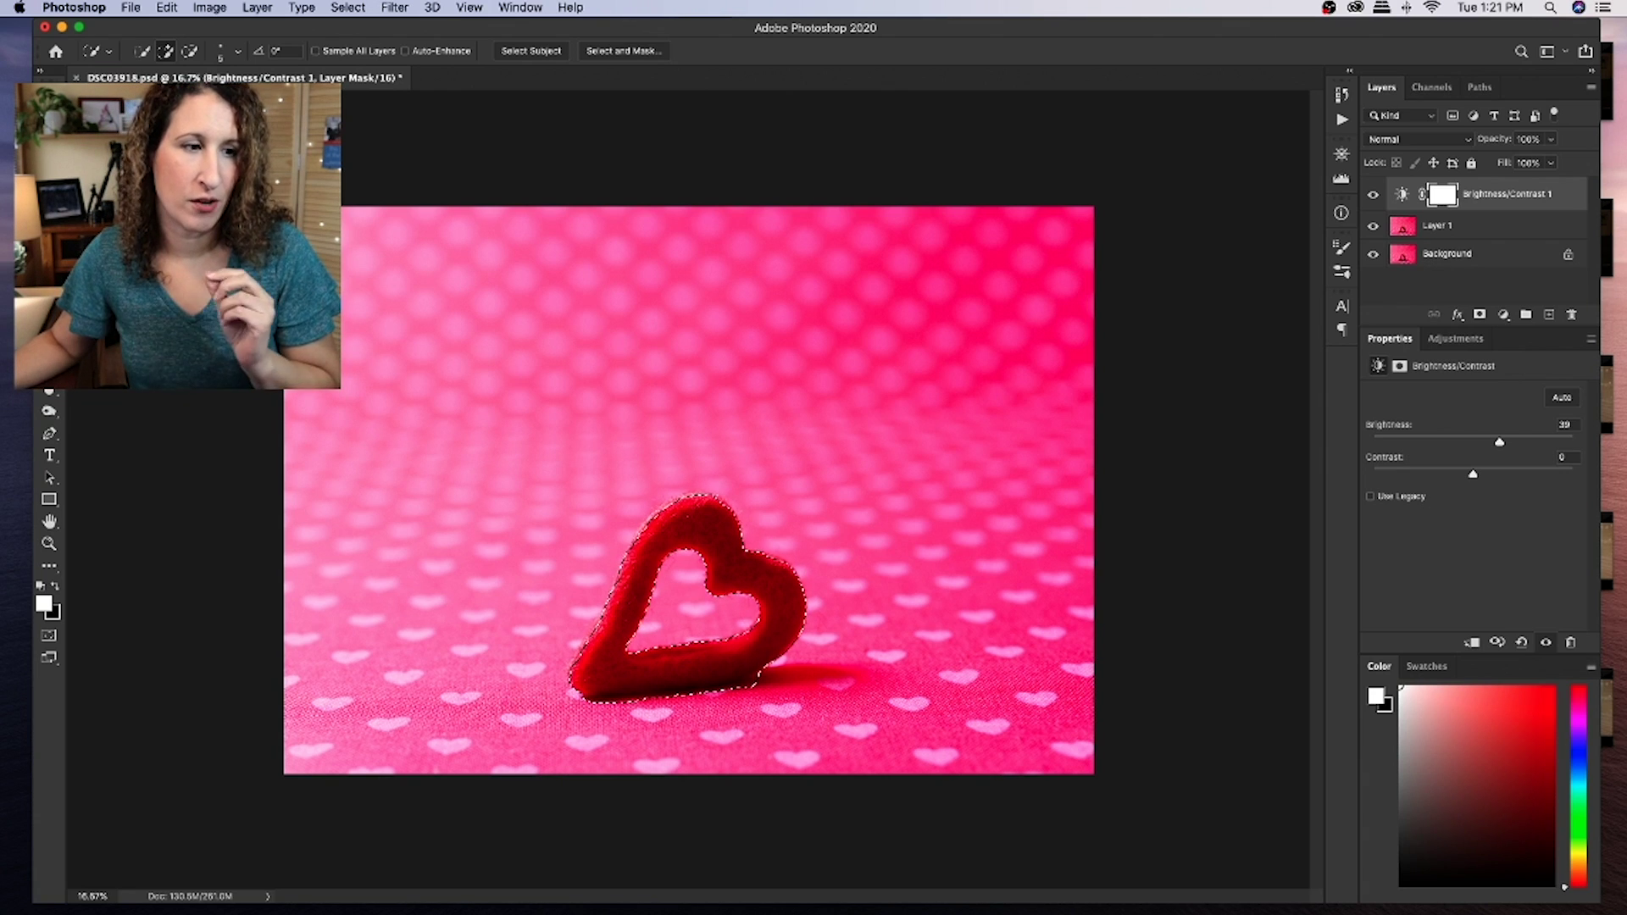
# - Brush black over the heart on the Brightness/Contrast 1 mask, then undo to restore the heart selection
pyautogui.press('b')
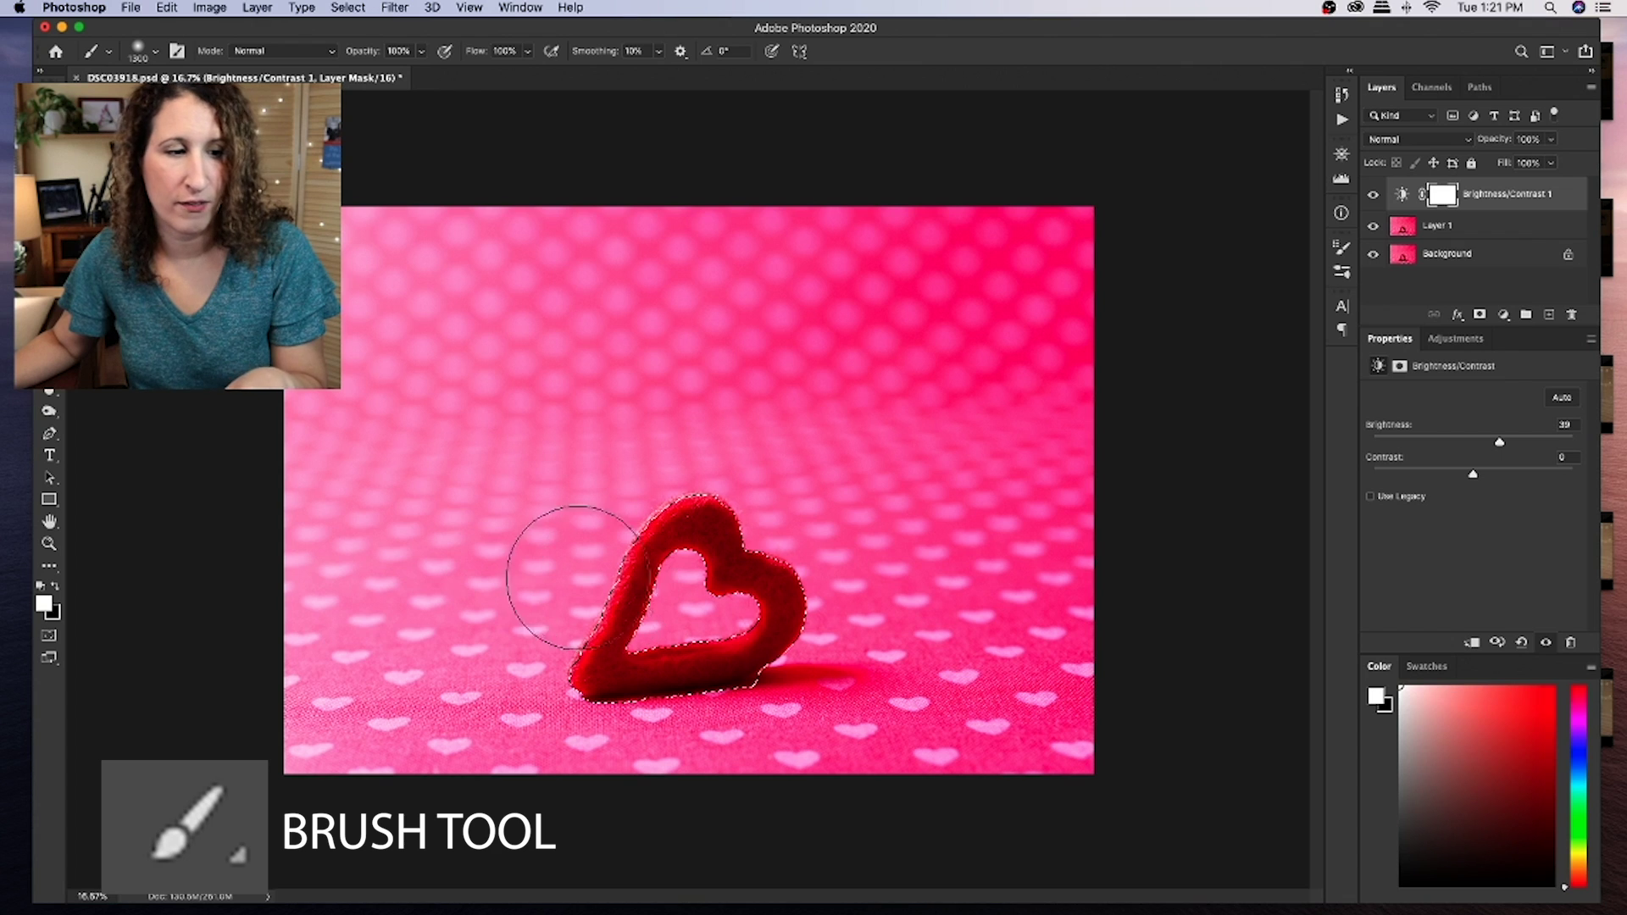
pyautogui.press('x')
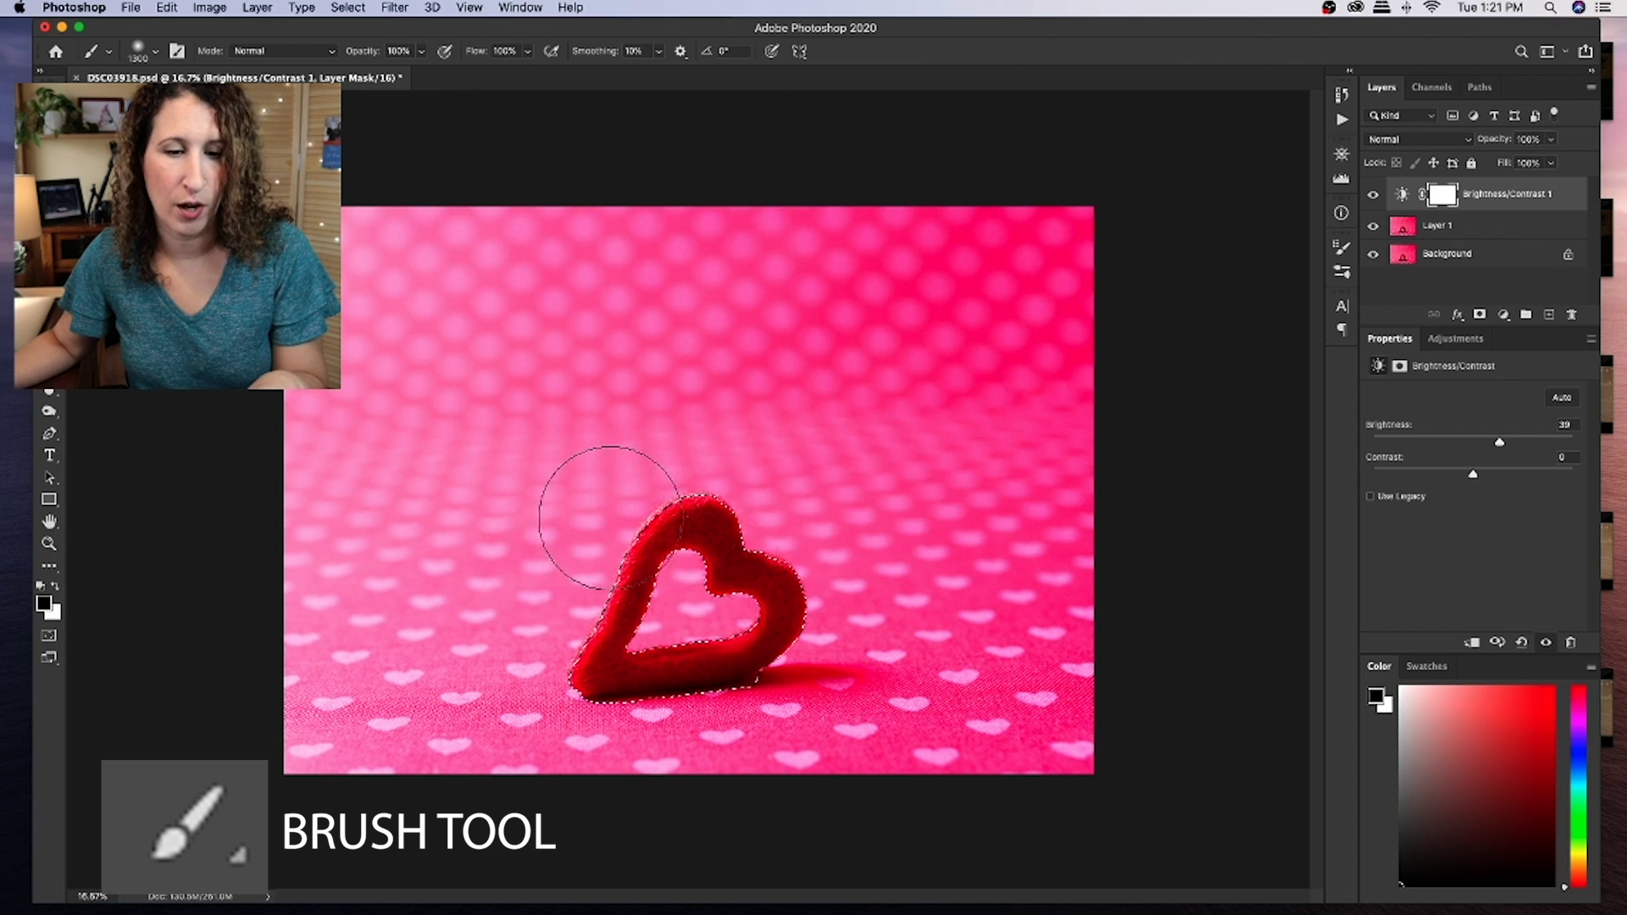
pyautogui.moveTo(685, 529)
pyautogui.mouseDown()
pyautogui.moveTo(691, 636)
pyautogui.moveTo(746, 670)
pyautogui.moveTo(716, 609)
pyautogui.mouseUp()
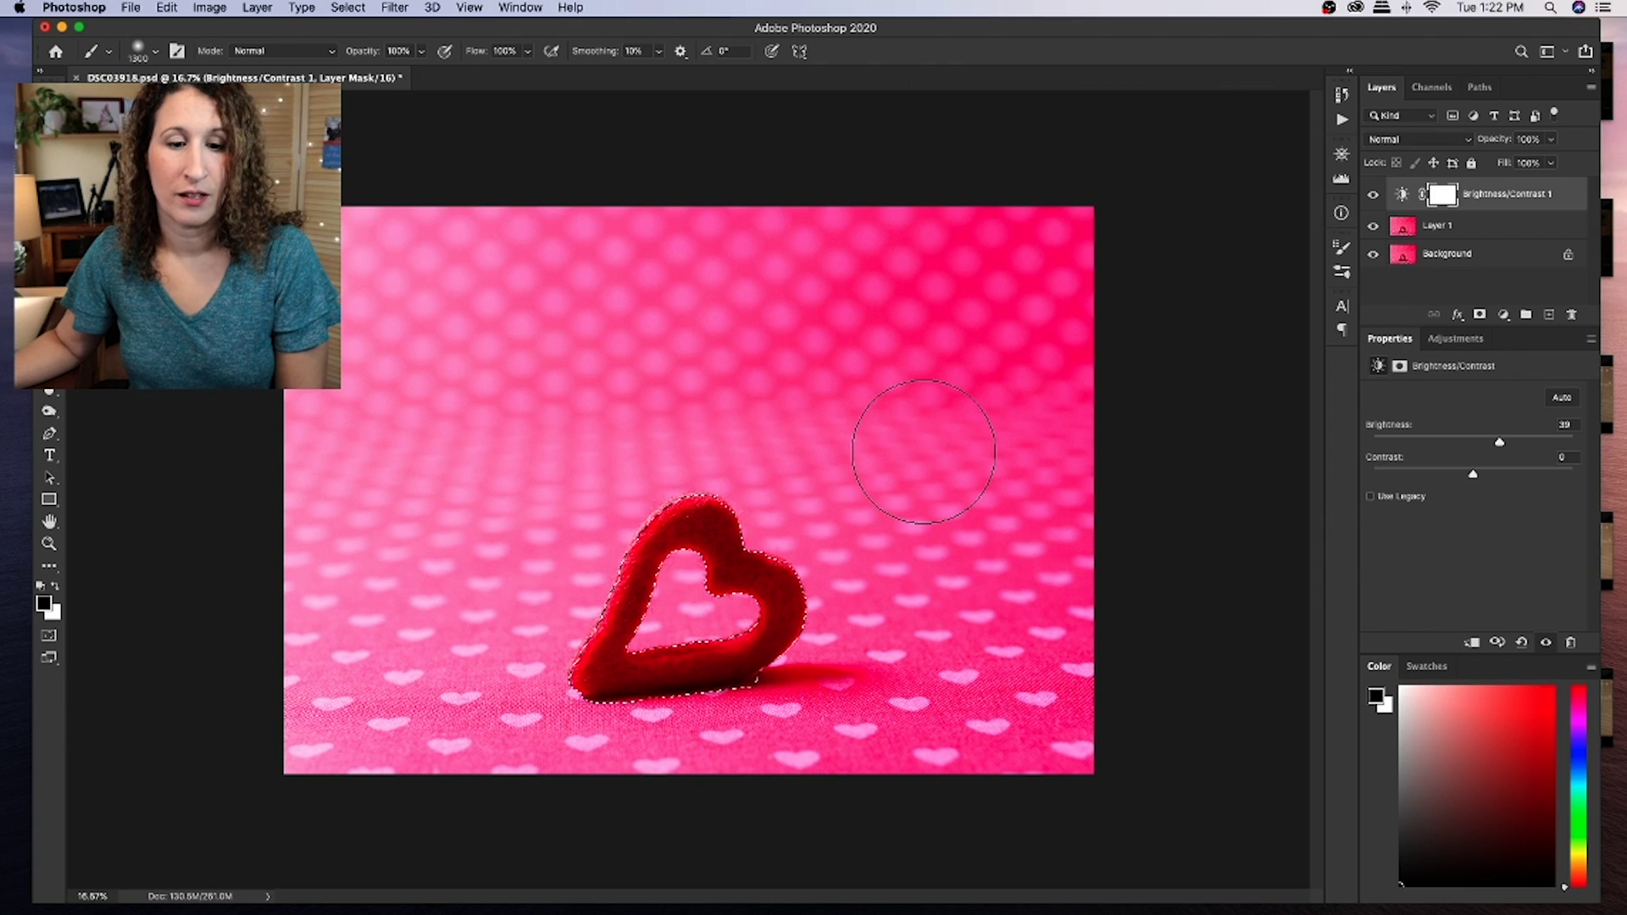
pyautogui.press('super+z')
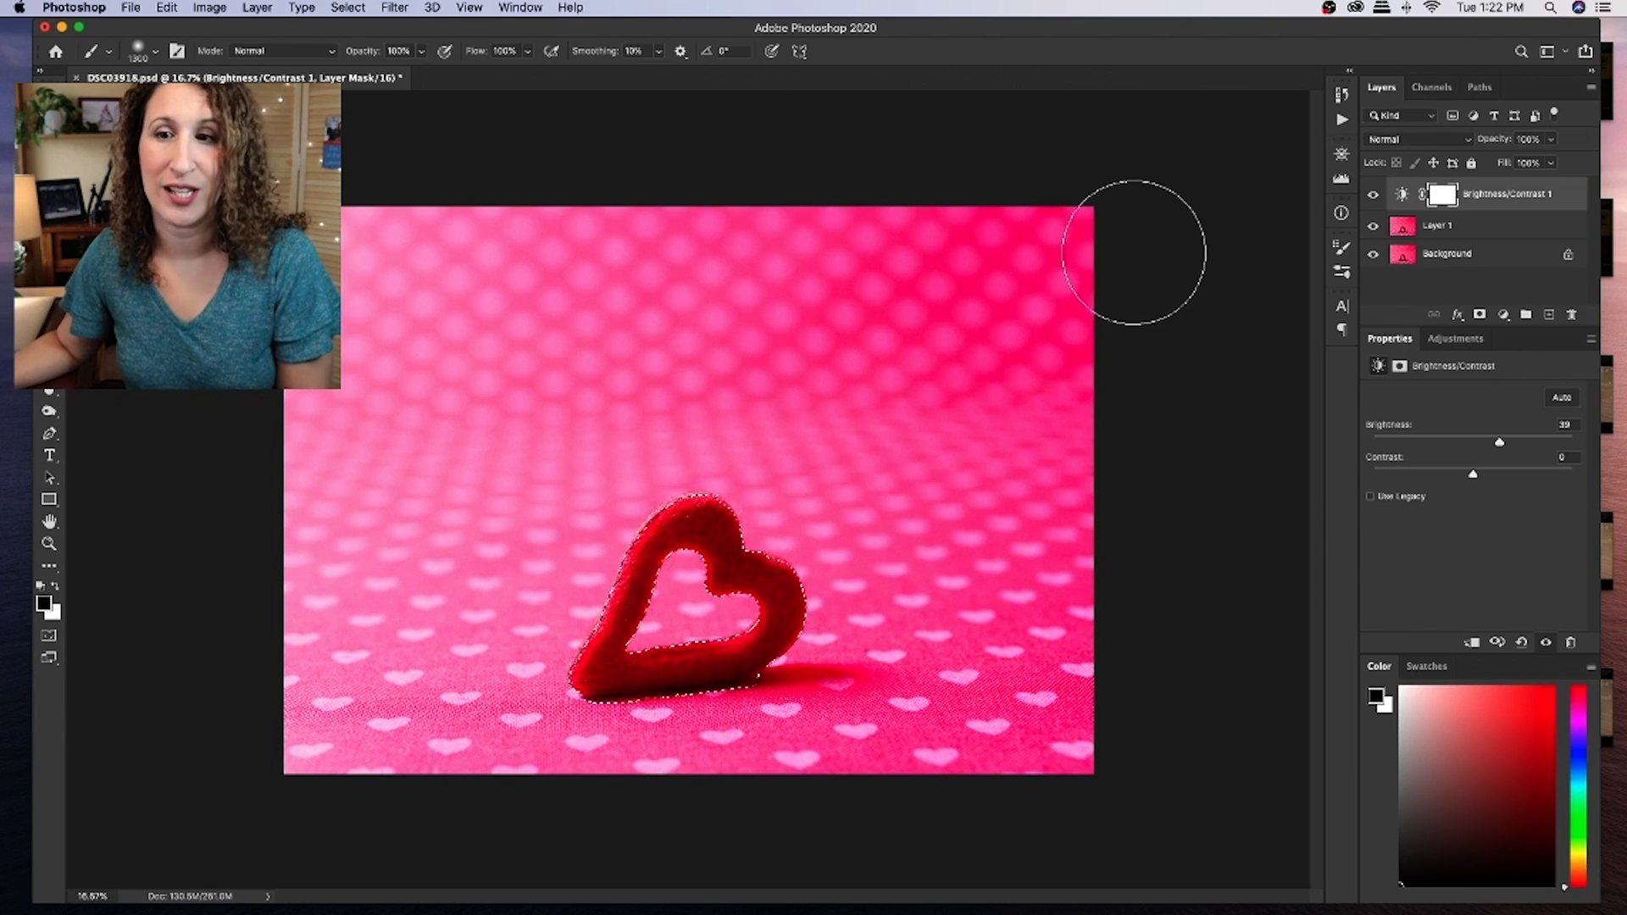
# - Invert the selection to the pink fabric and black it out in the Brightness/Contrast 1 mask
pyautogui.click(357, 10)
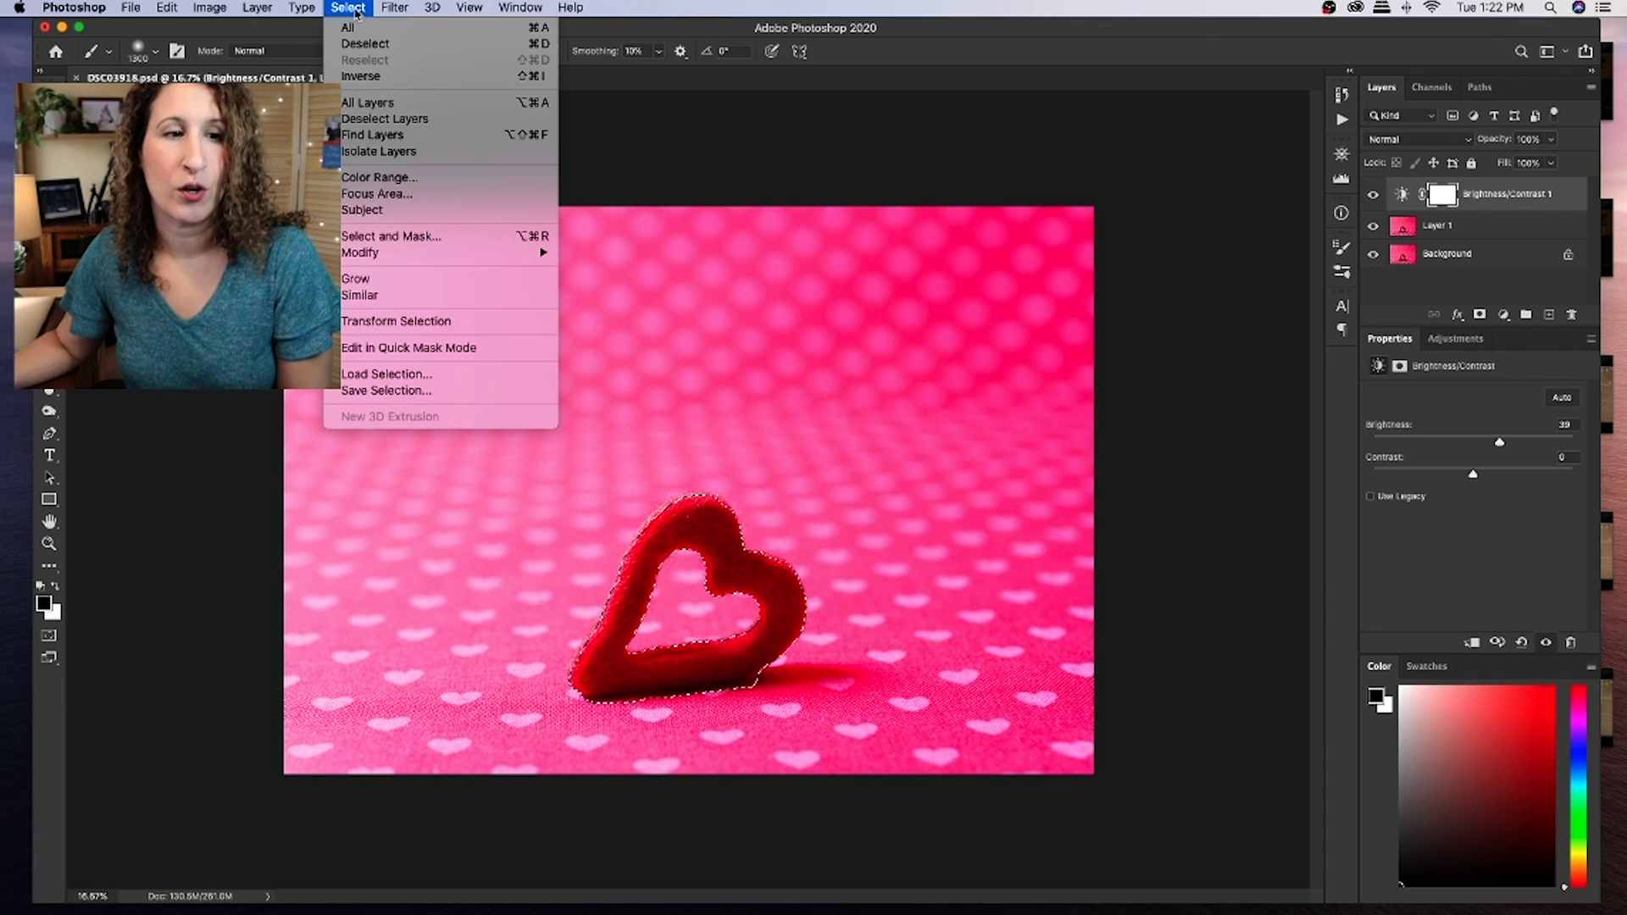
pyautogui.click(361, 78)
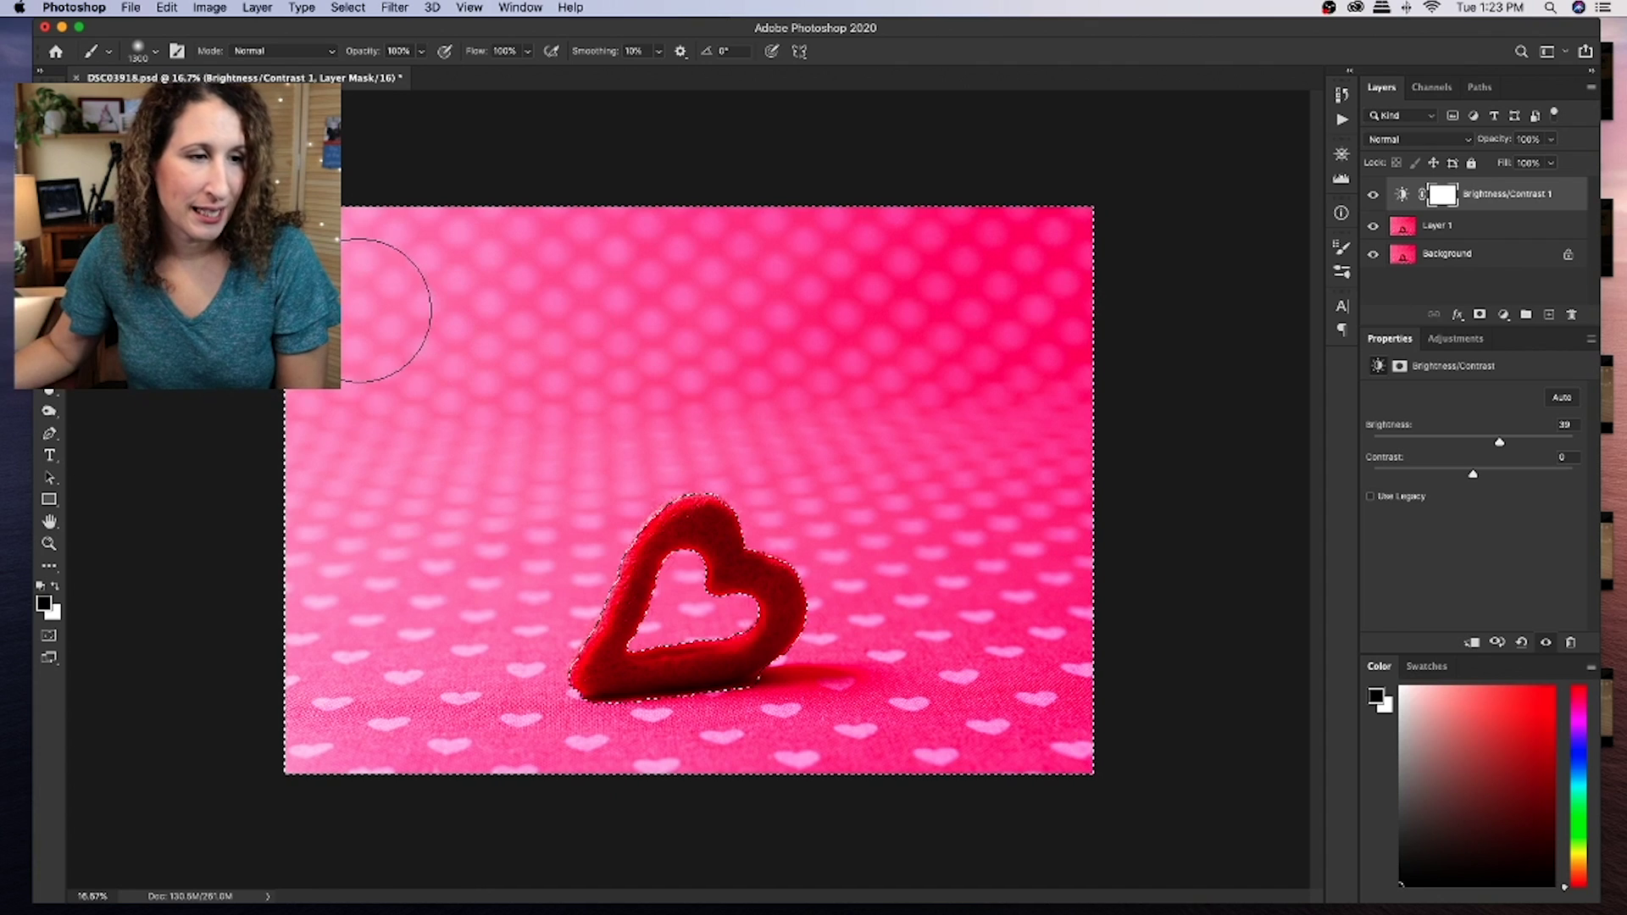
pyautogui.moveTo(558, 238); pyautogui.dragTo(1137, 237)
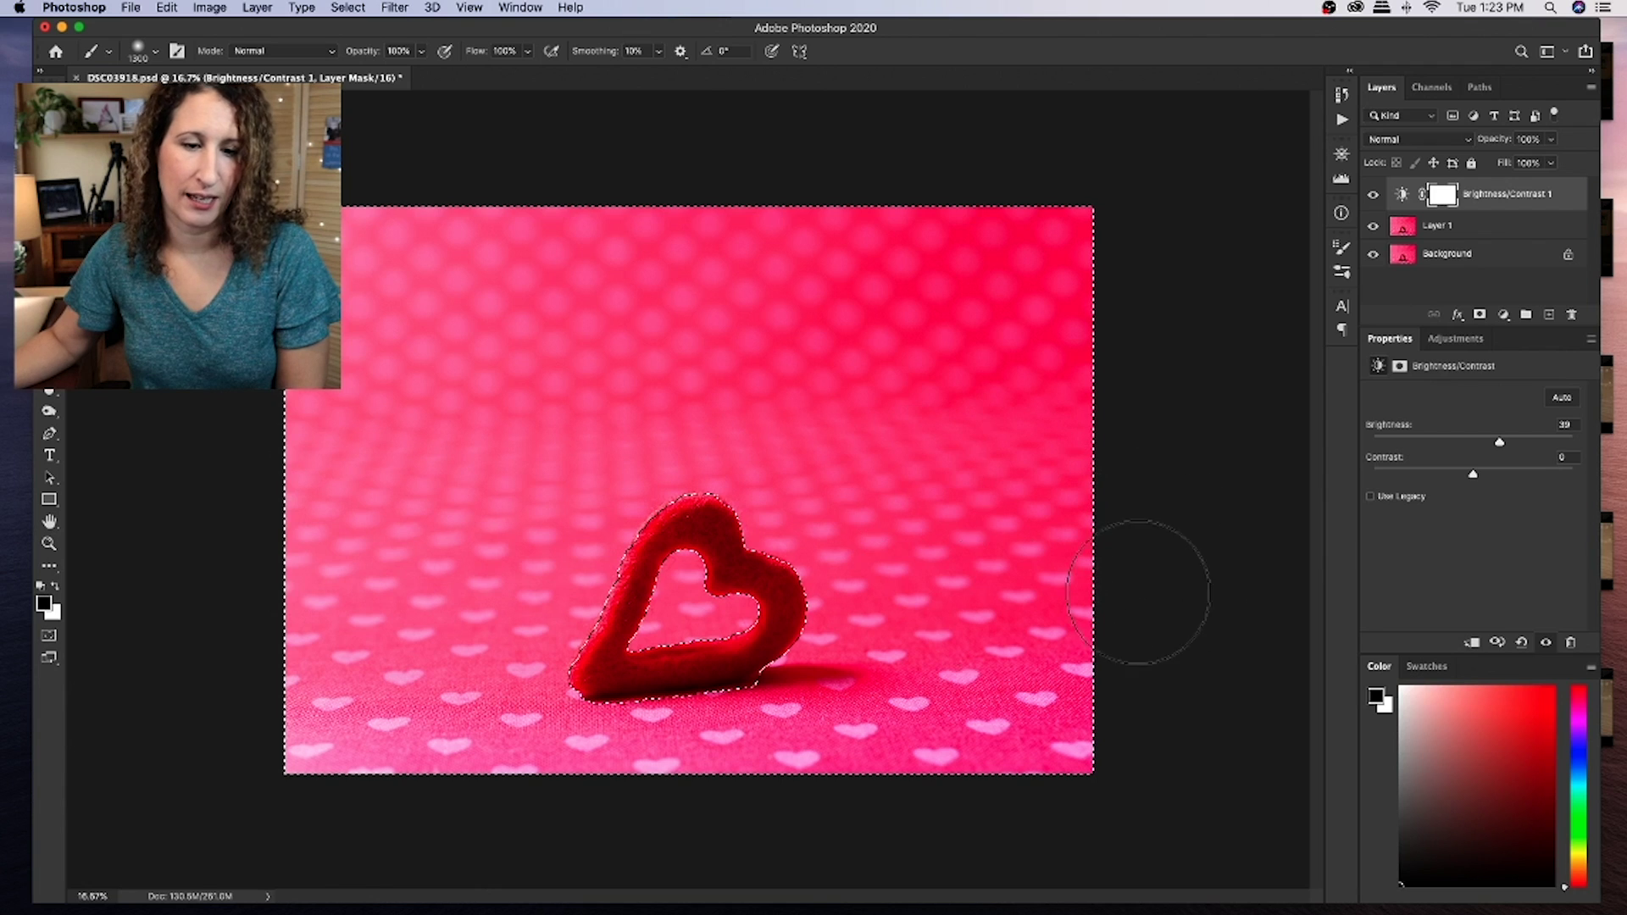
pyautogui.moveTo(545, 745); pyautogui.dragTo(909, 719)
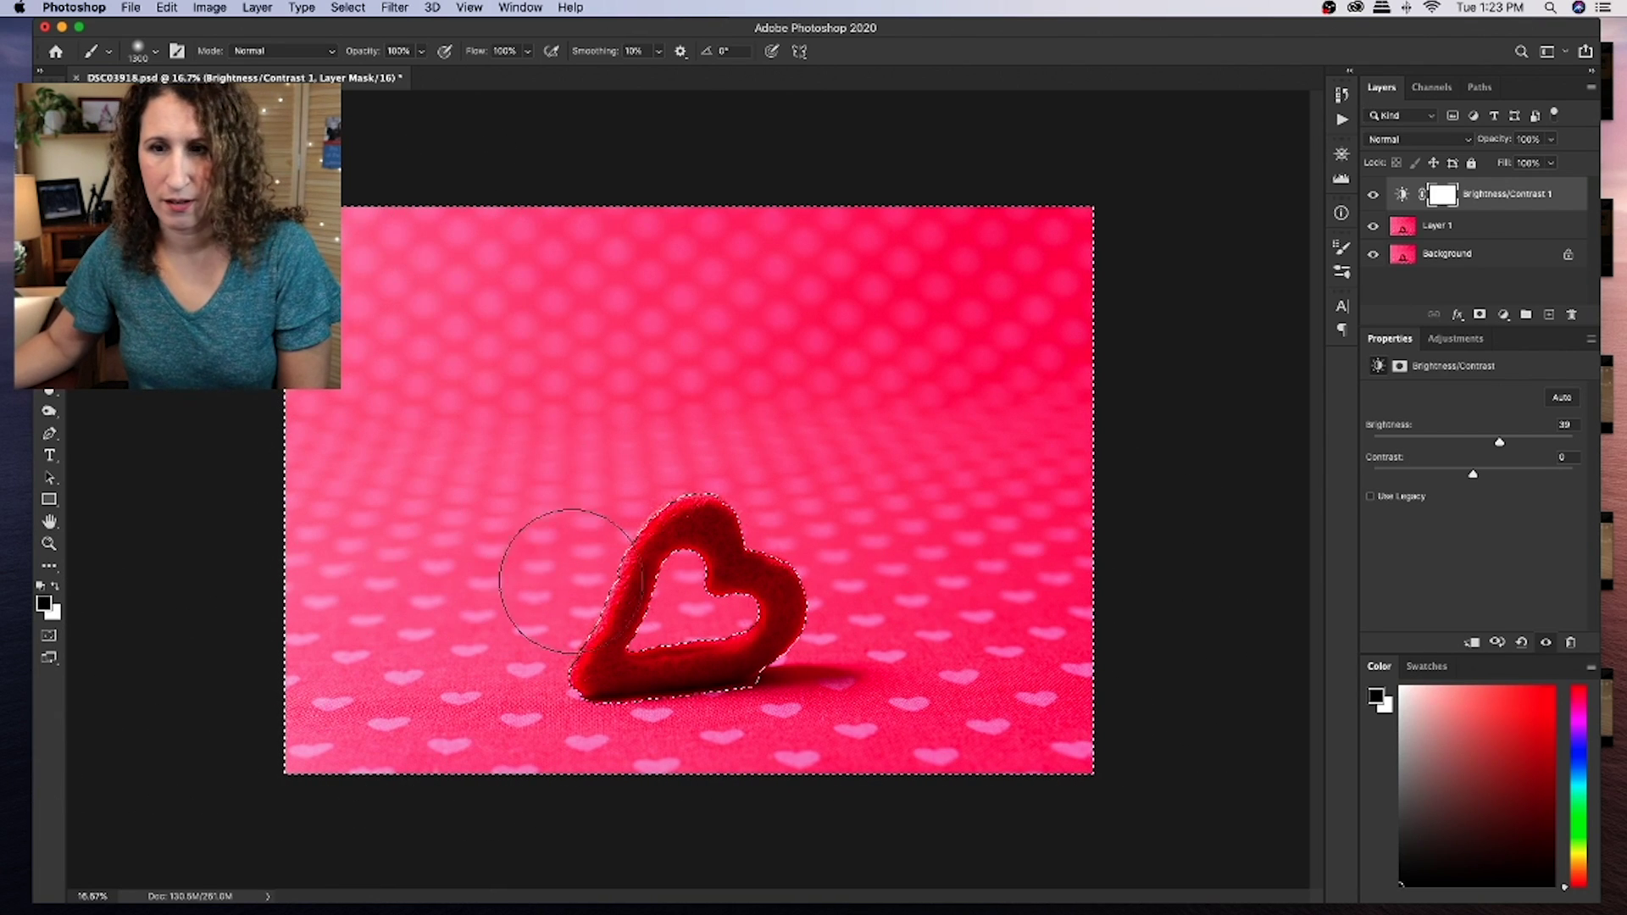
pyautogui.press('super+i')
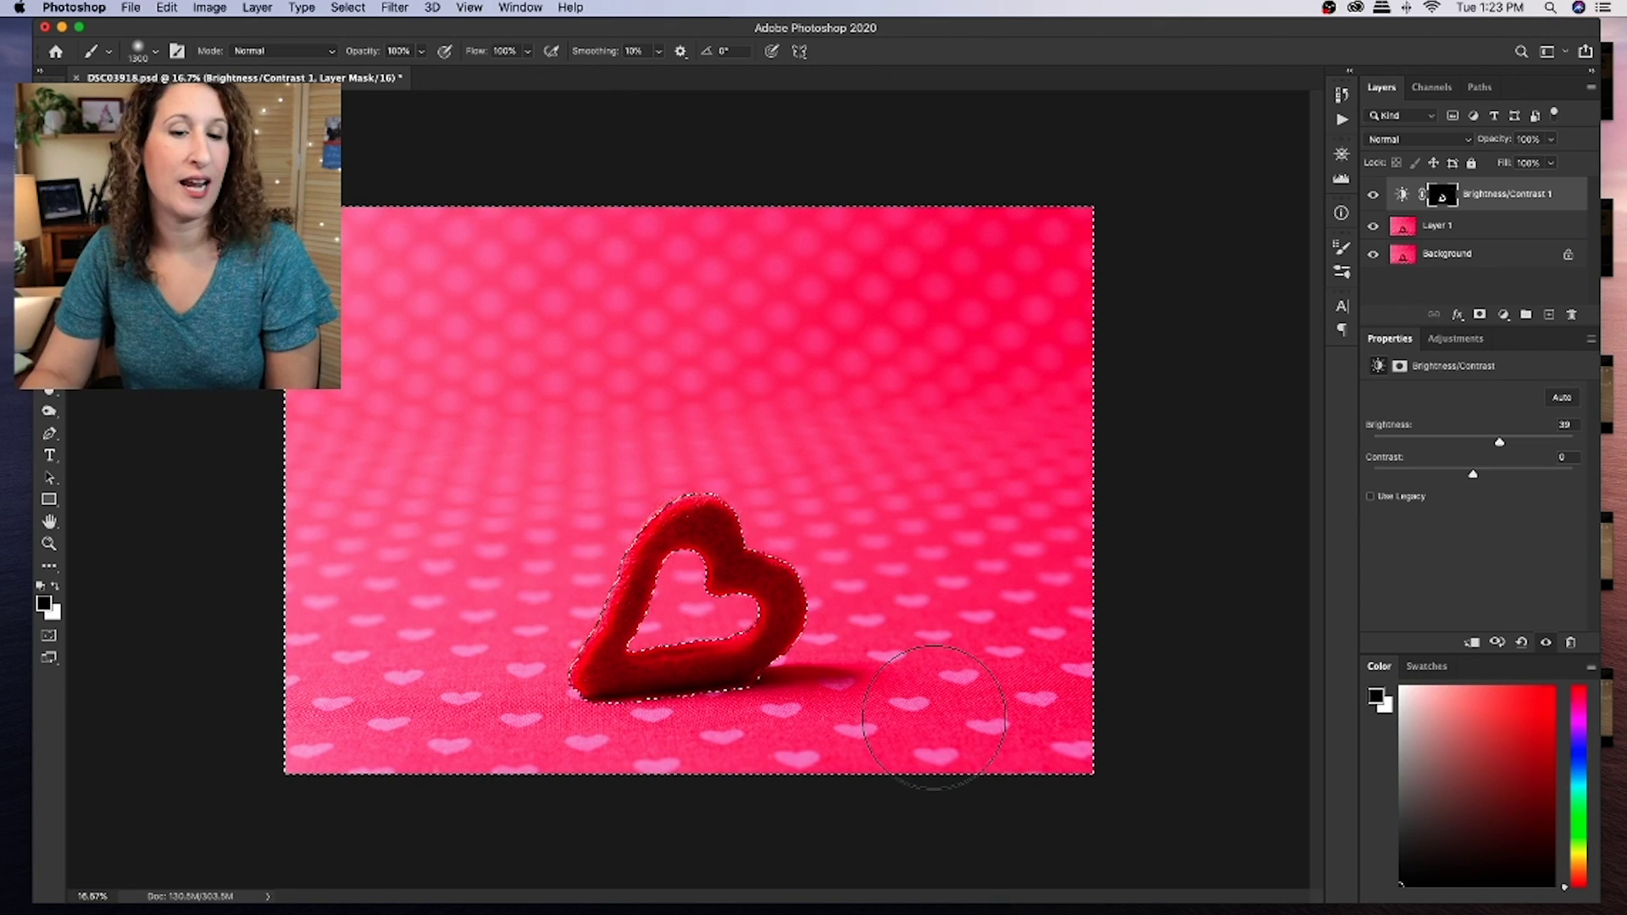
# - Deselect, toggle Brightness/Contrast 1 visibility off and on twice to compare, then select its adjustment settings
pyautogui.press('super+d')
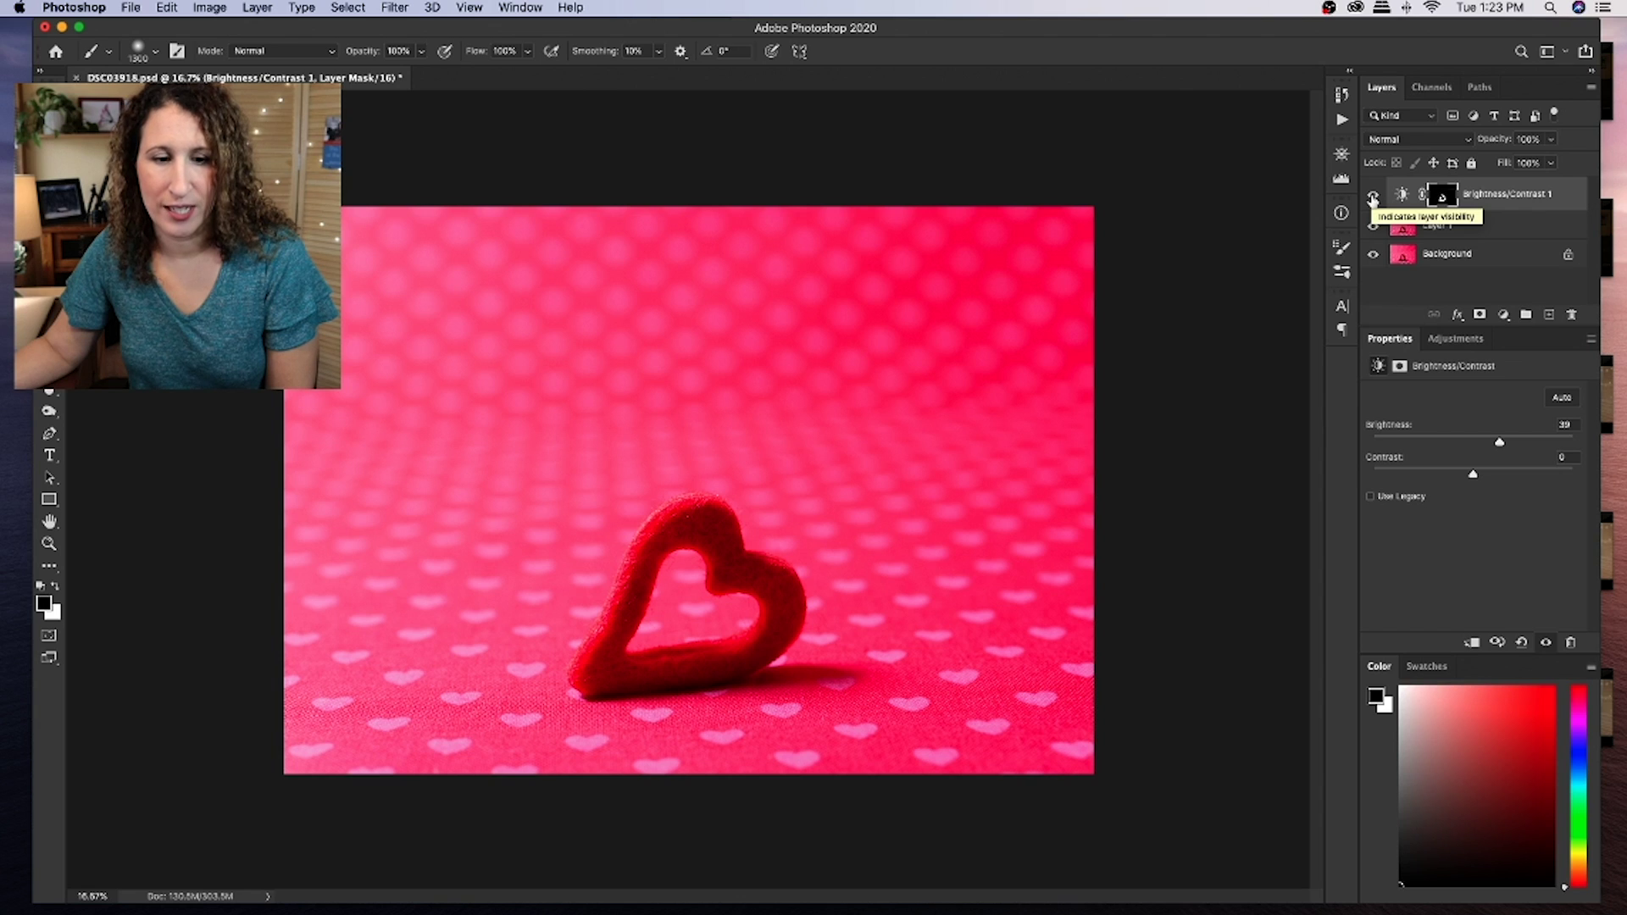
pyautogui.click(1374, 196)
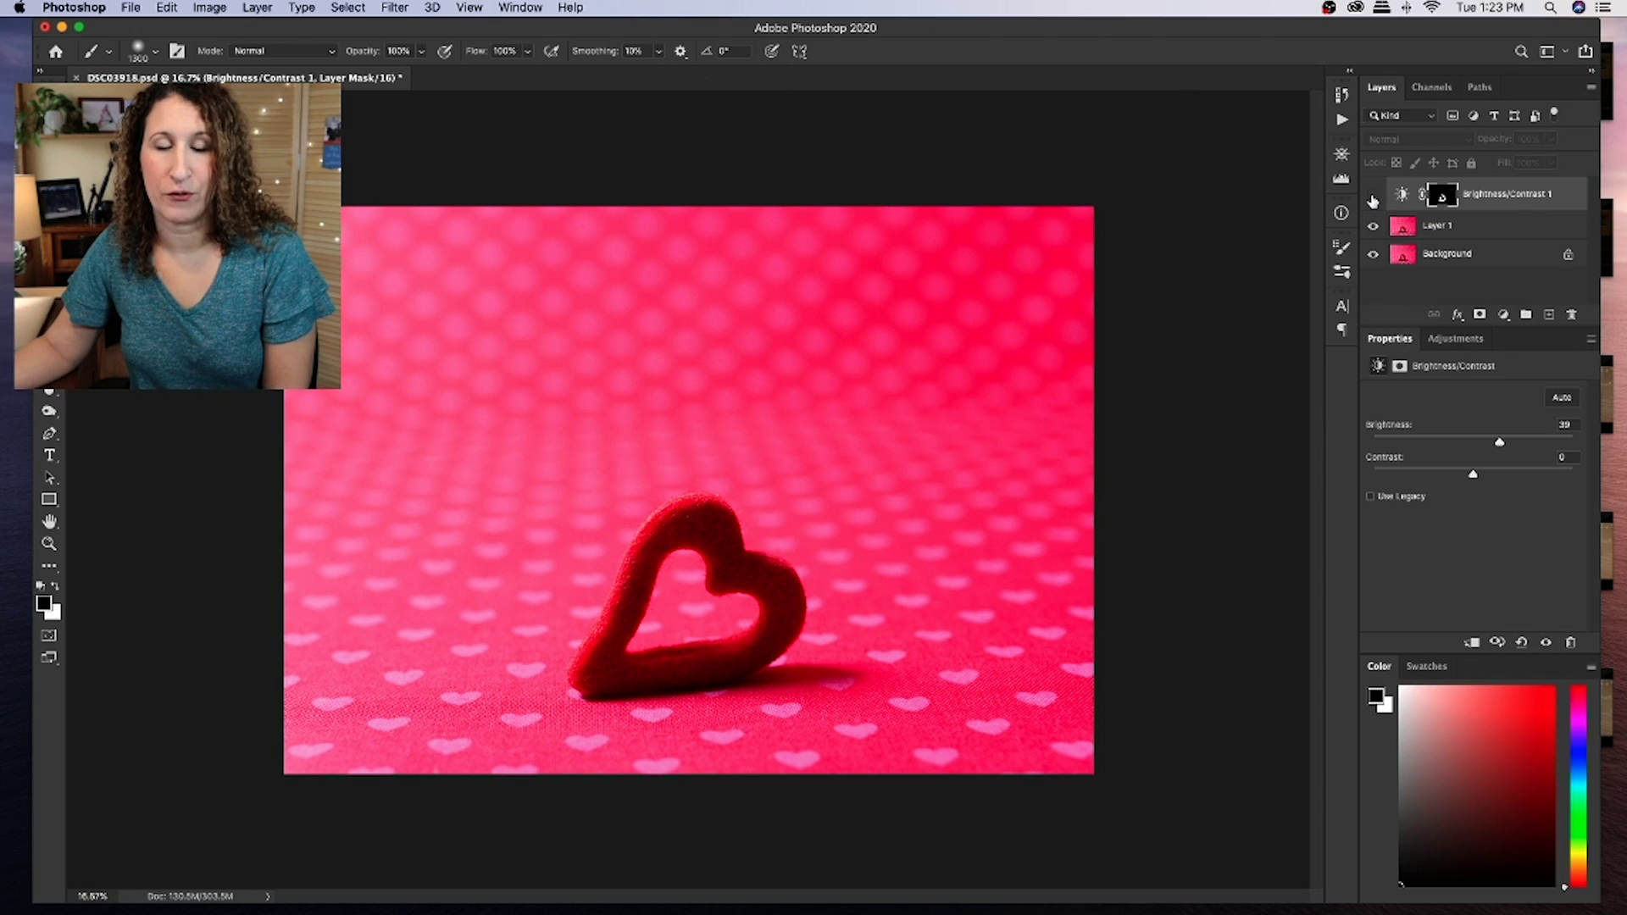
pyautogui.click(1373, 196)
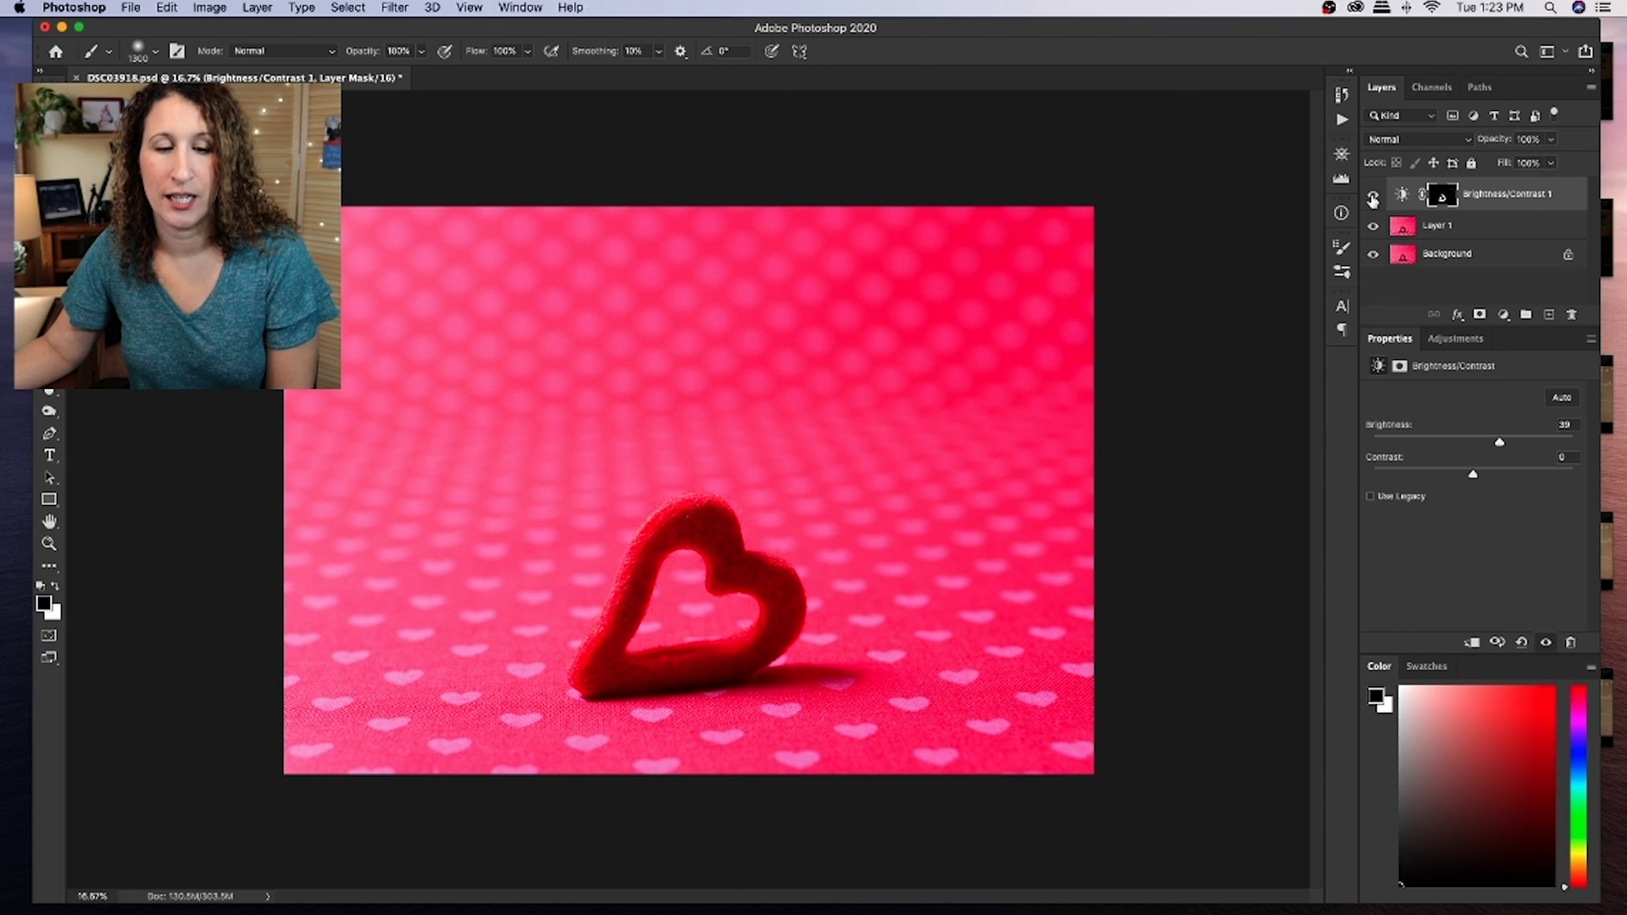
pyautogui.click(1373, 197)
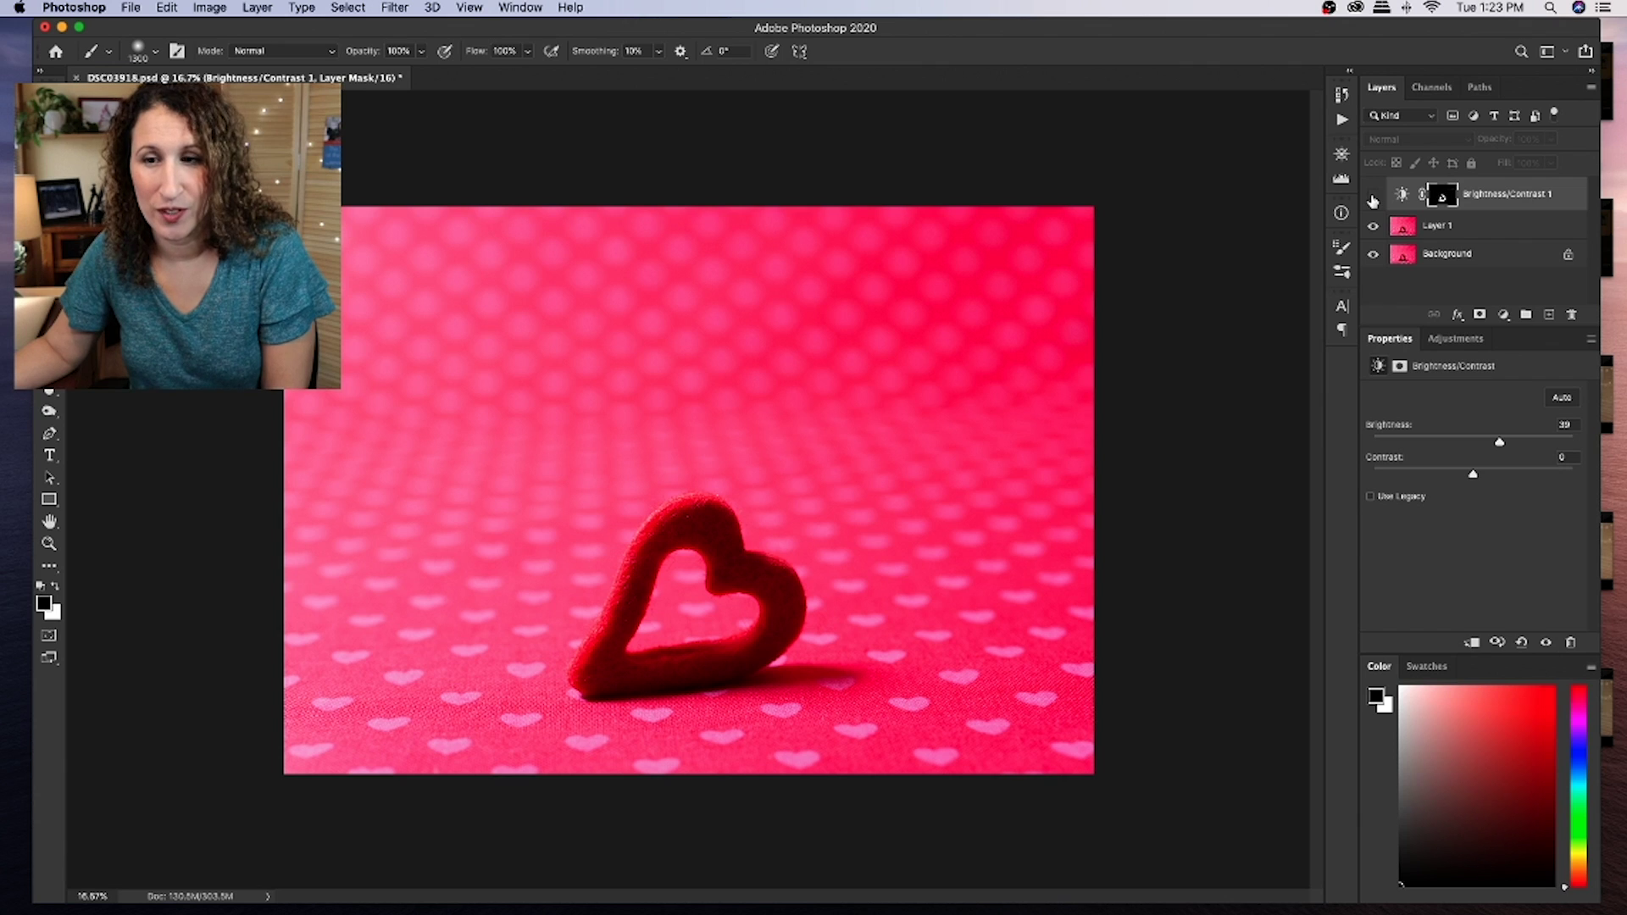
pyautogui.click(1373, 199)
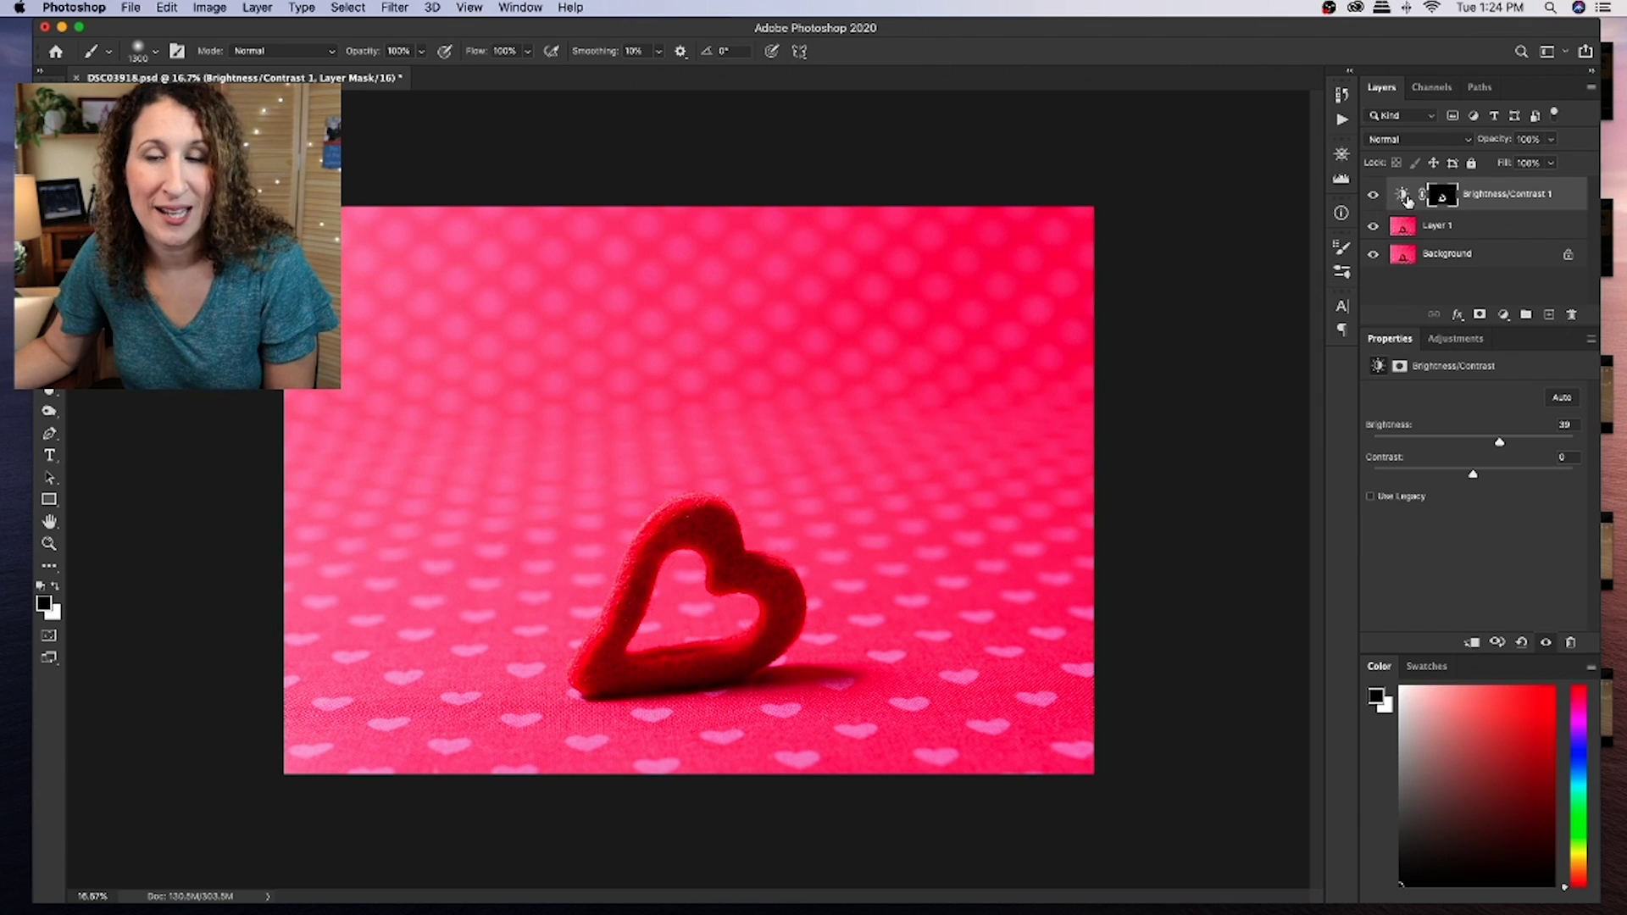
pyautogui.click(1403, 196)
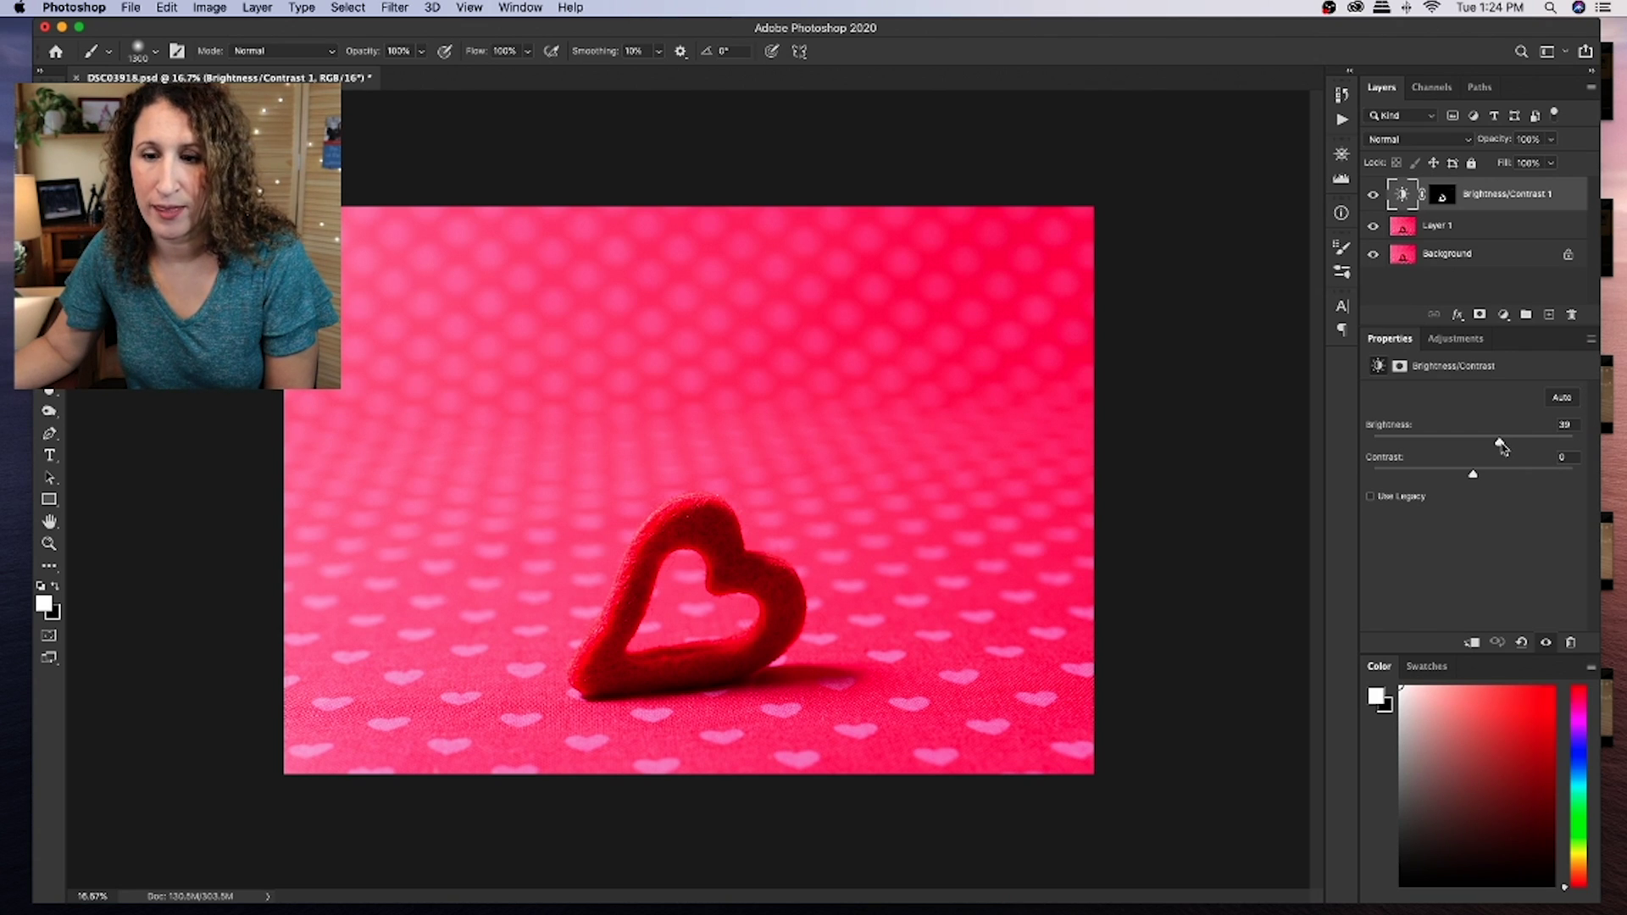
# - Nudge the heart adjustment's Brightness slider down to 36
pyautogui.moveTo(1503, 445)
pyautogui.mouseDown()
pyautogui.moveTo(1527, 443)
pyautogui.moveTo(1455, 473)
pyautogui.moveTo(1367, 476)
pyautogui.moveTo(1541, 475)
pyautogui.moveTo(1521, 444)
pyautogui.moveTo(1382, 444)
pyautogui.moveTo(1508, 437)
pyautogui.moveTo(1439, 477)
pyautogui.moveTo(1482, 472)
pyautogui.moveTo(1464, 473)
pyautogui.moveTo(1499, 442)
pyautogui.mouseUp()
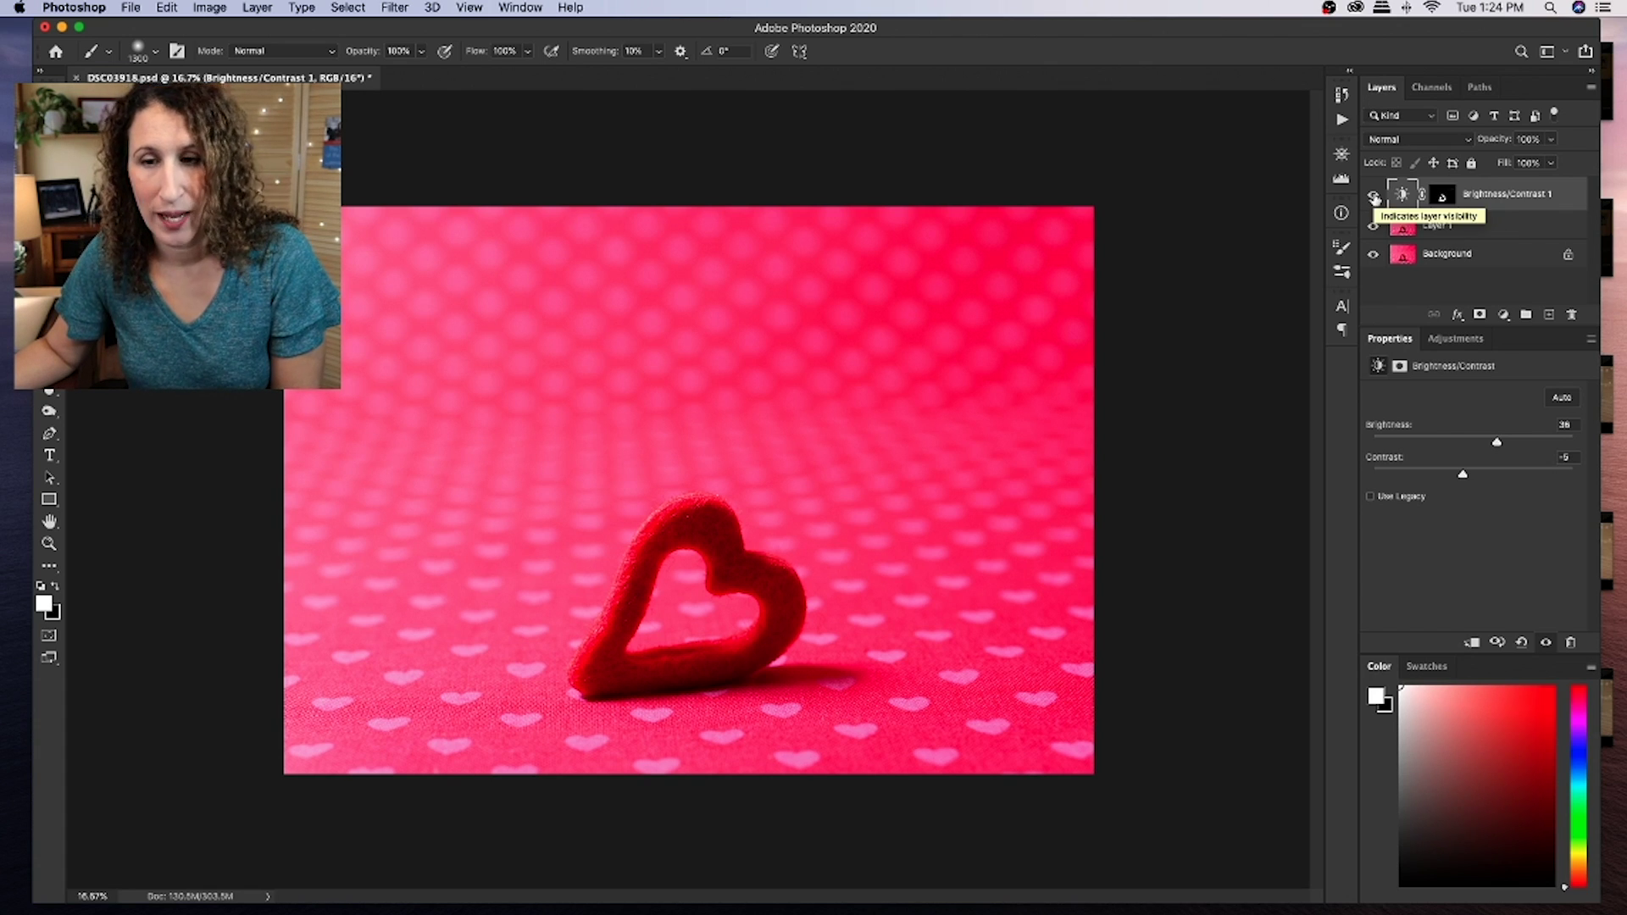
# - Hide Brightness/Contrast 1, make Layer 1 the active layer, and open the Filter menu
pyautogui.click(1374, 196)
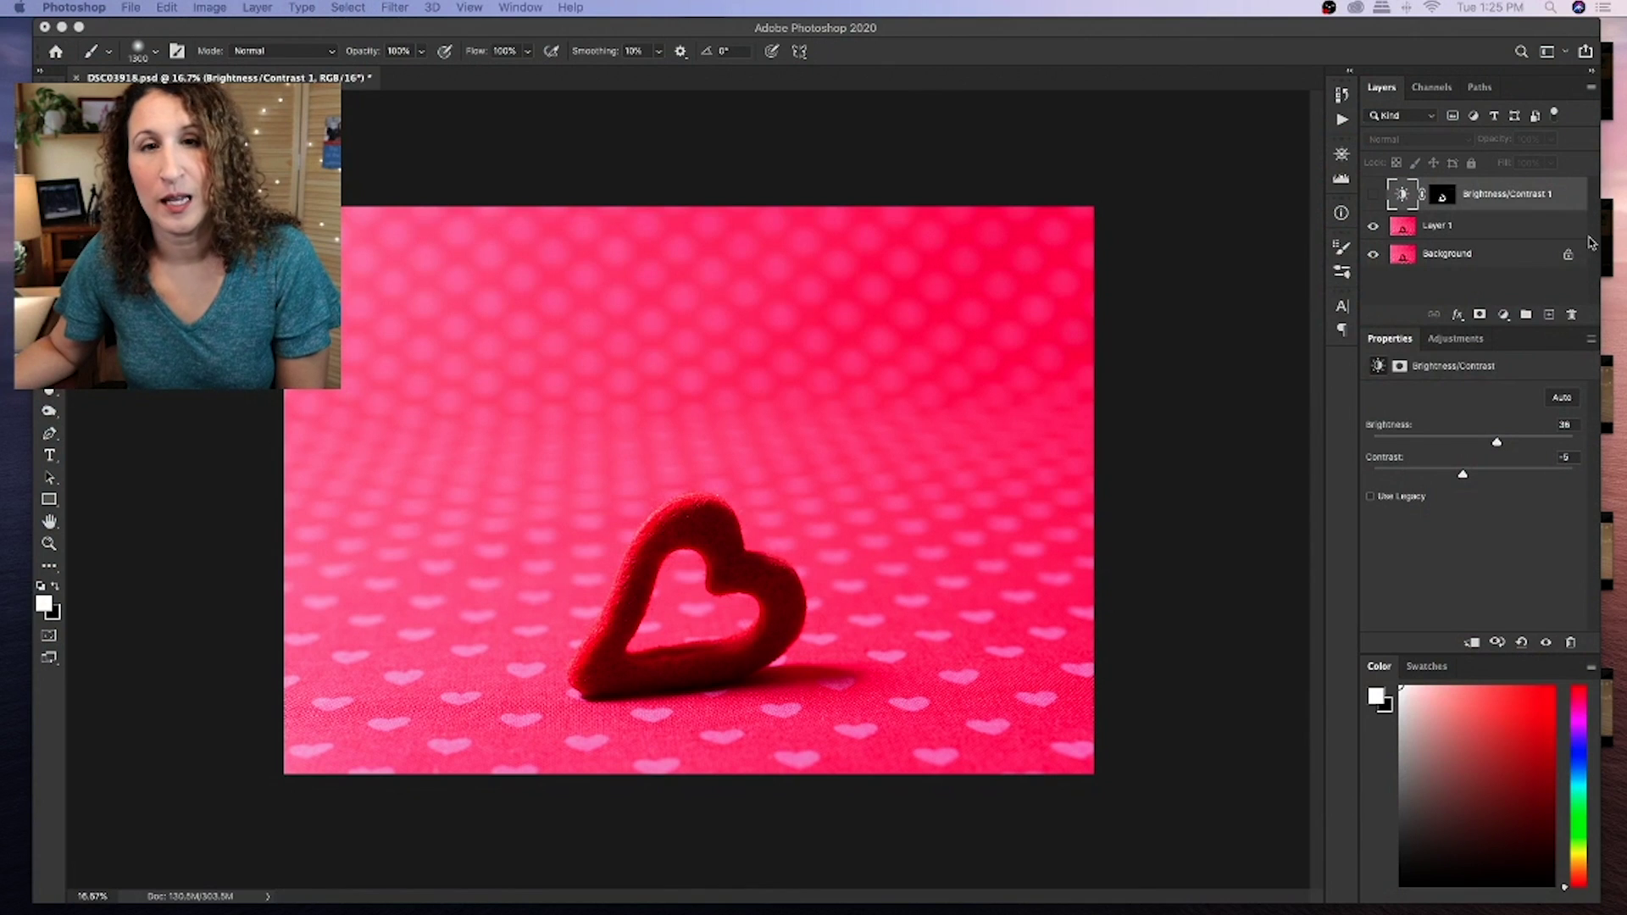
pyautogui.click(1496, 229)
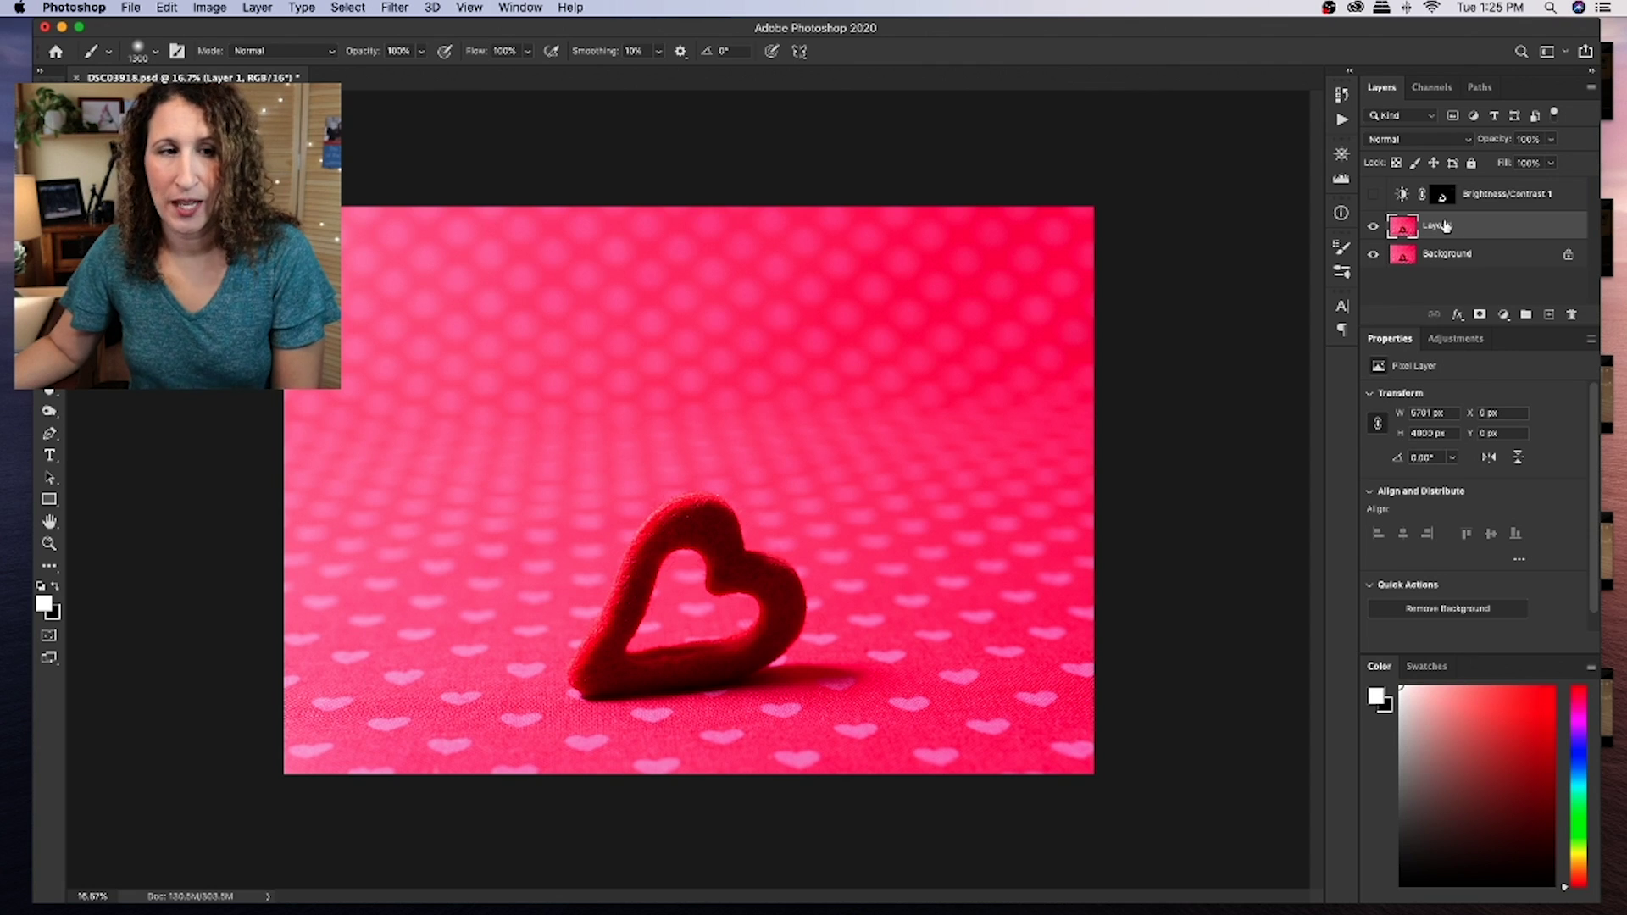
pyautogui.click(395, 7)
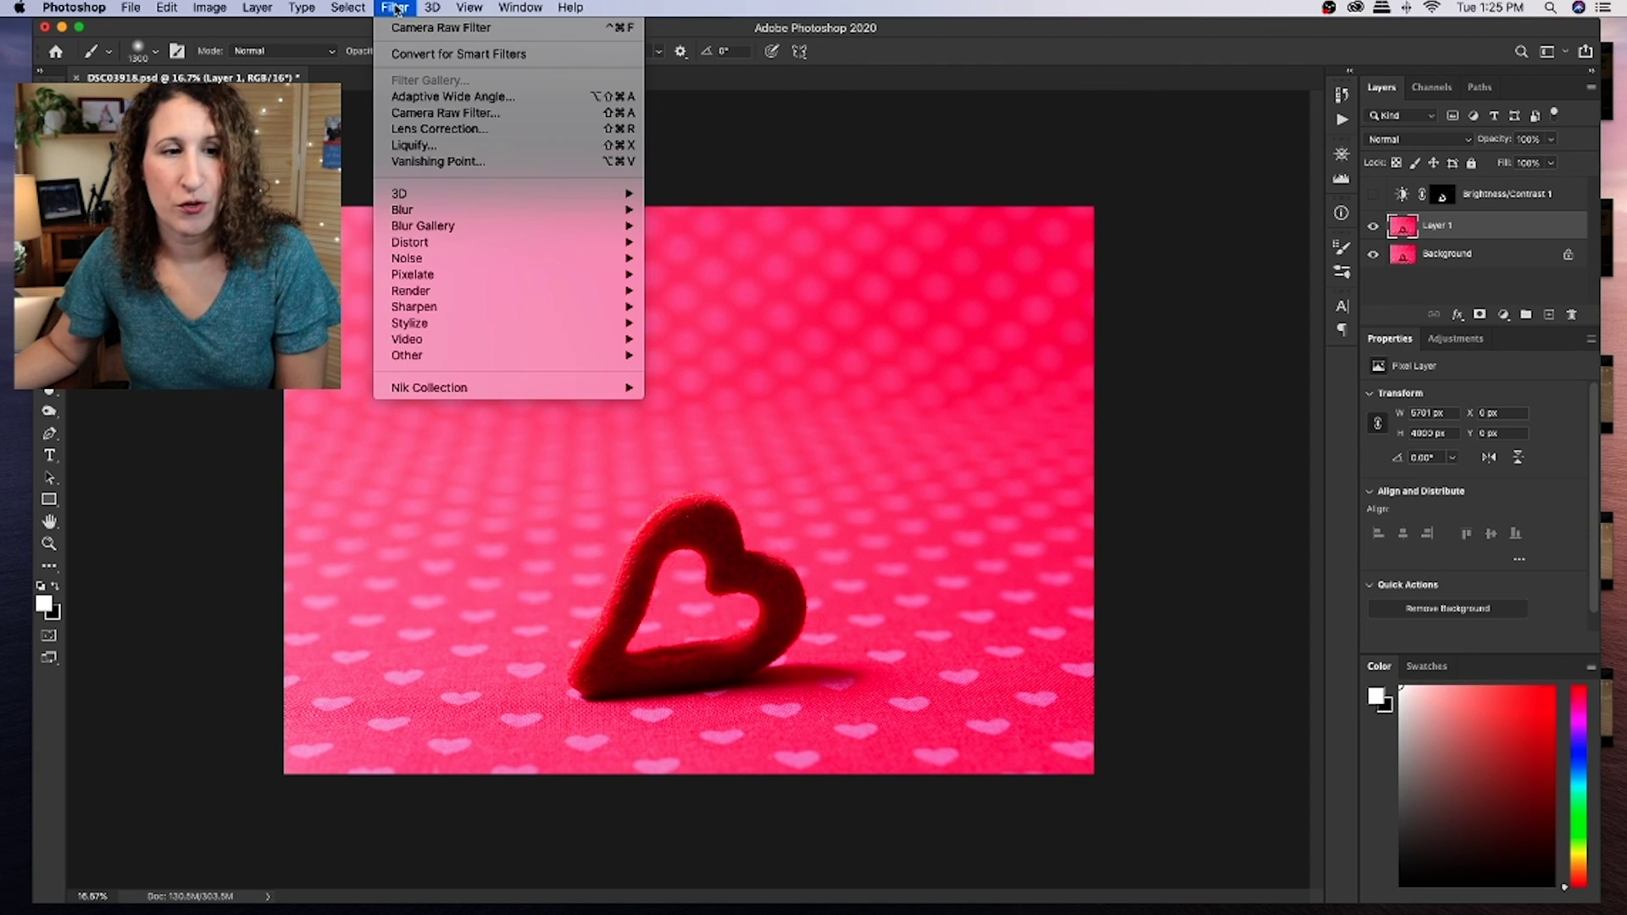
# - Open Camera Raw on Layer 1, trial Exposure +1.15 and Saturation -26, then reset both to 0
pyautogui.click(456, 114)
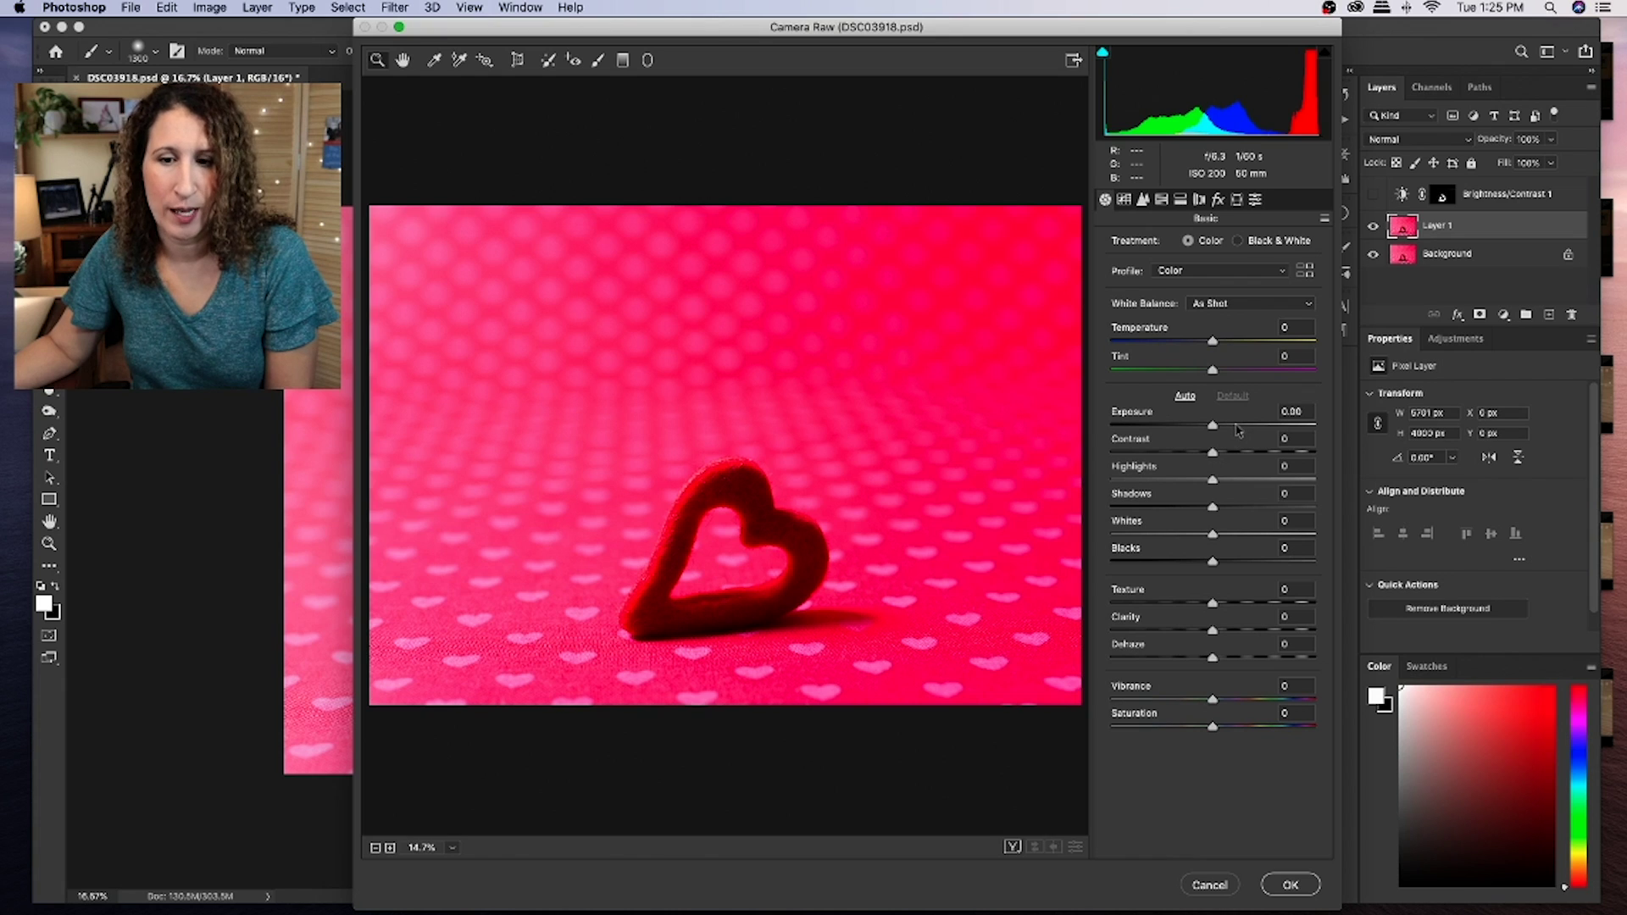
pyautogui.click(1237, 426)
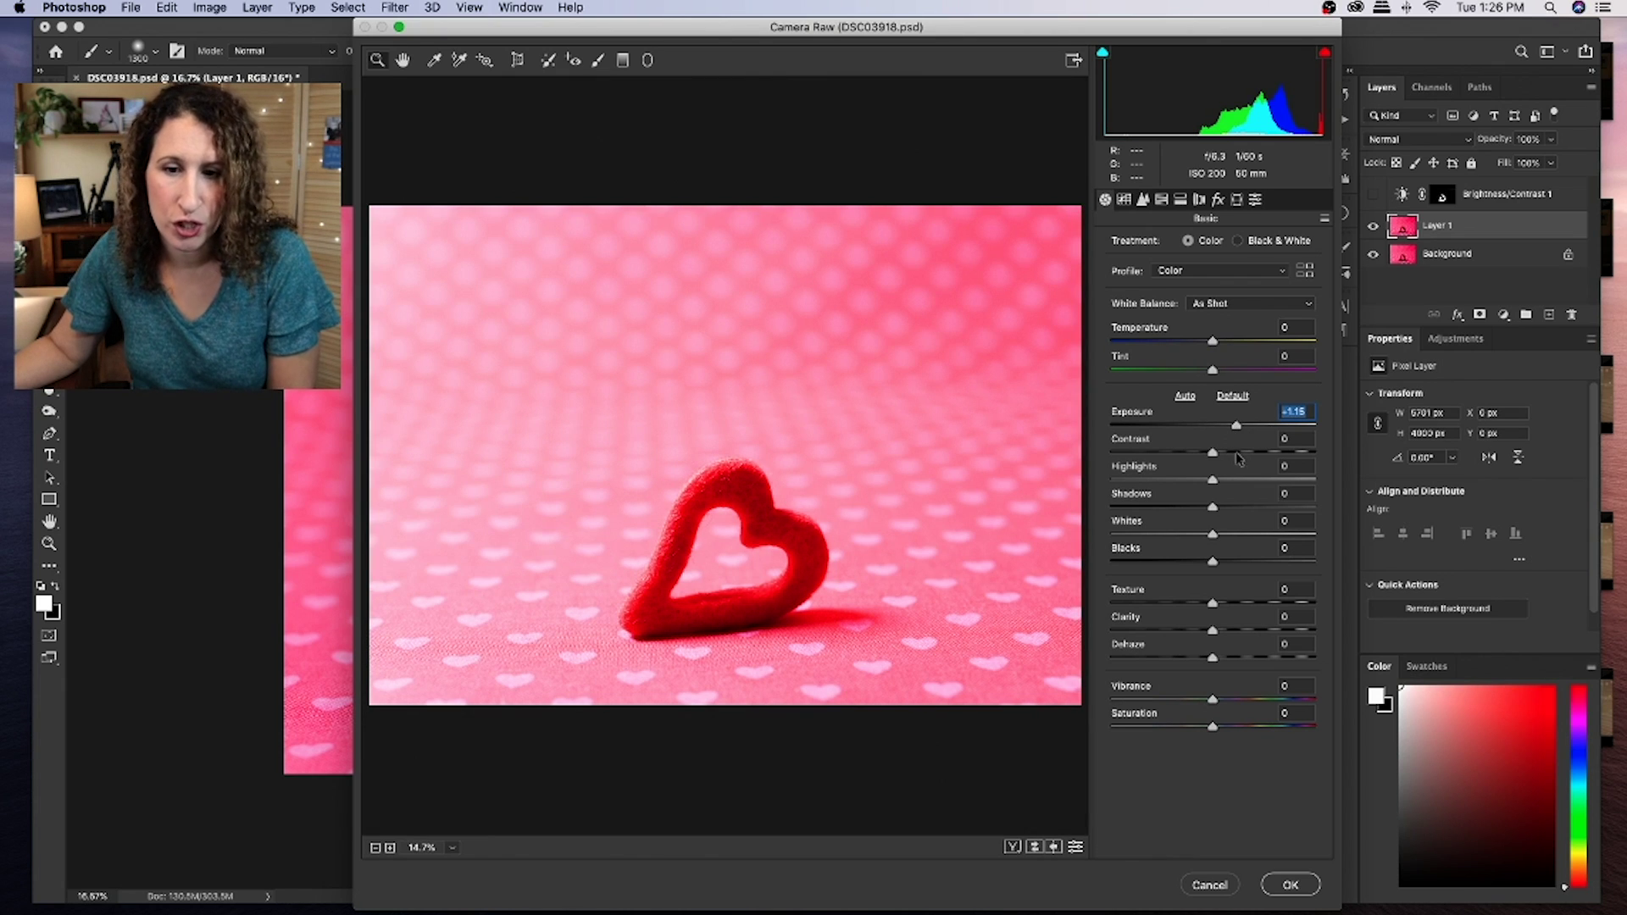
pyautogui.click(1185, 454)
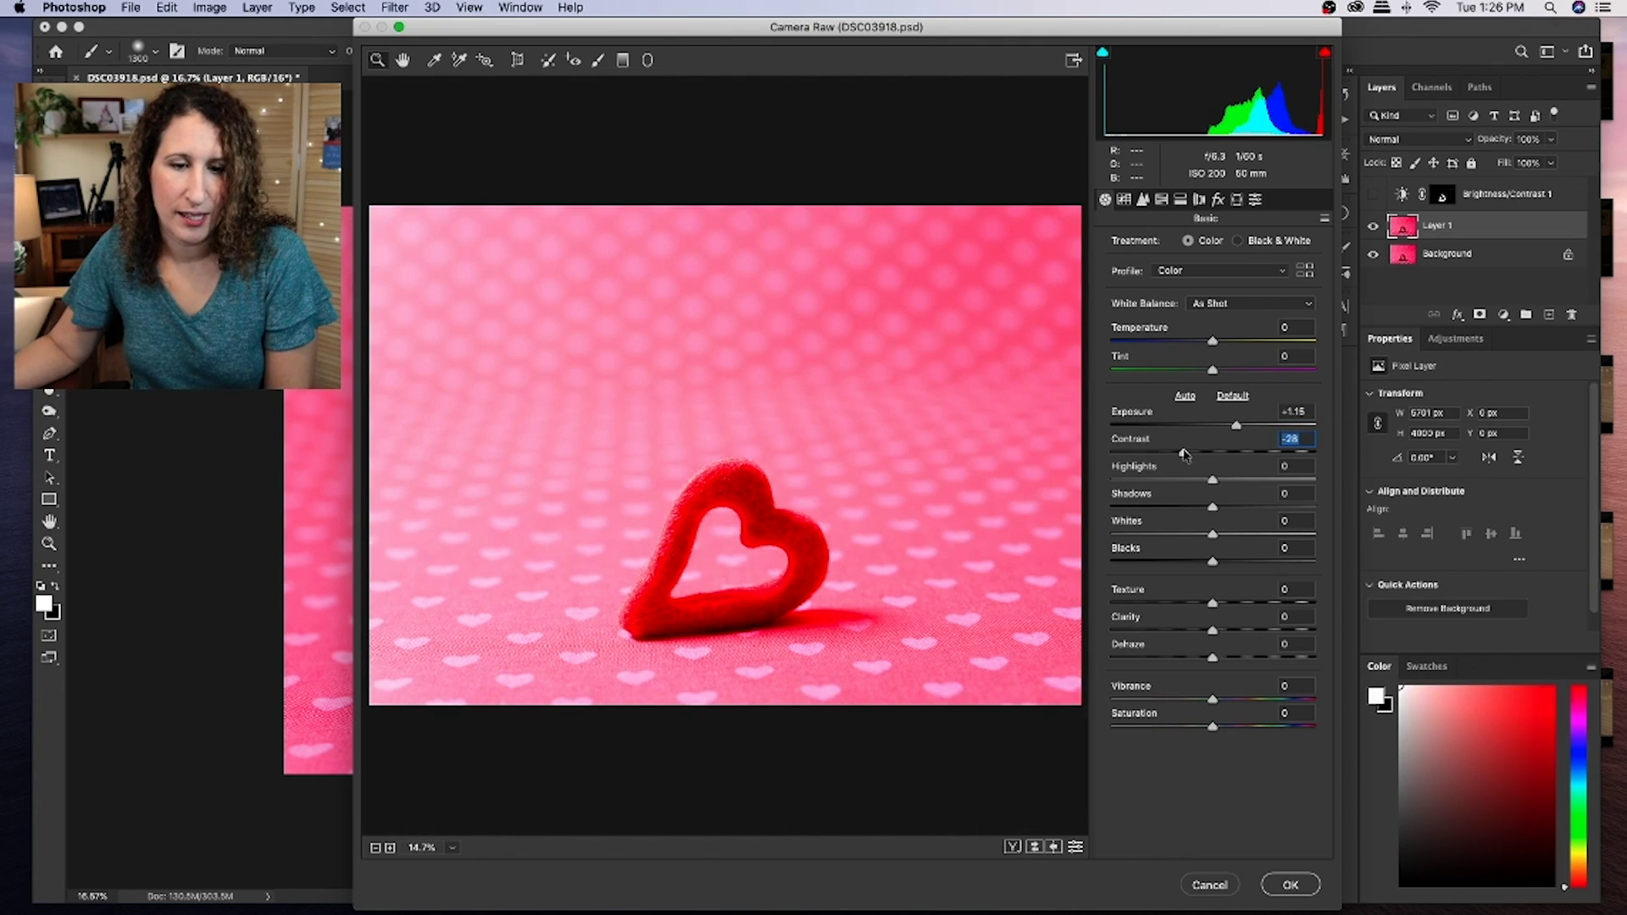
pyautogui.click(1212, 455)
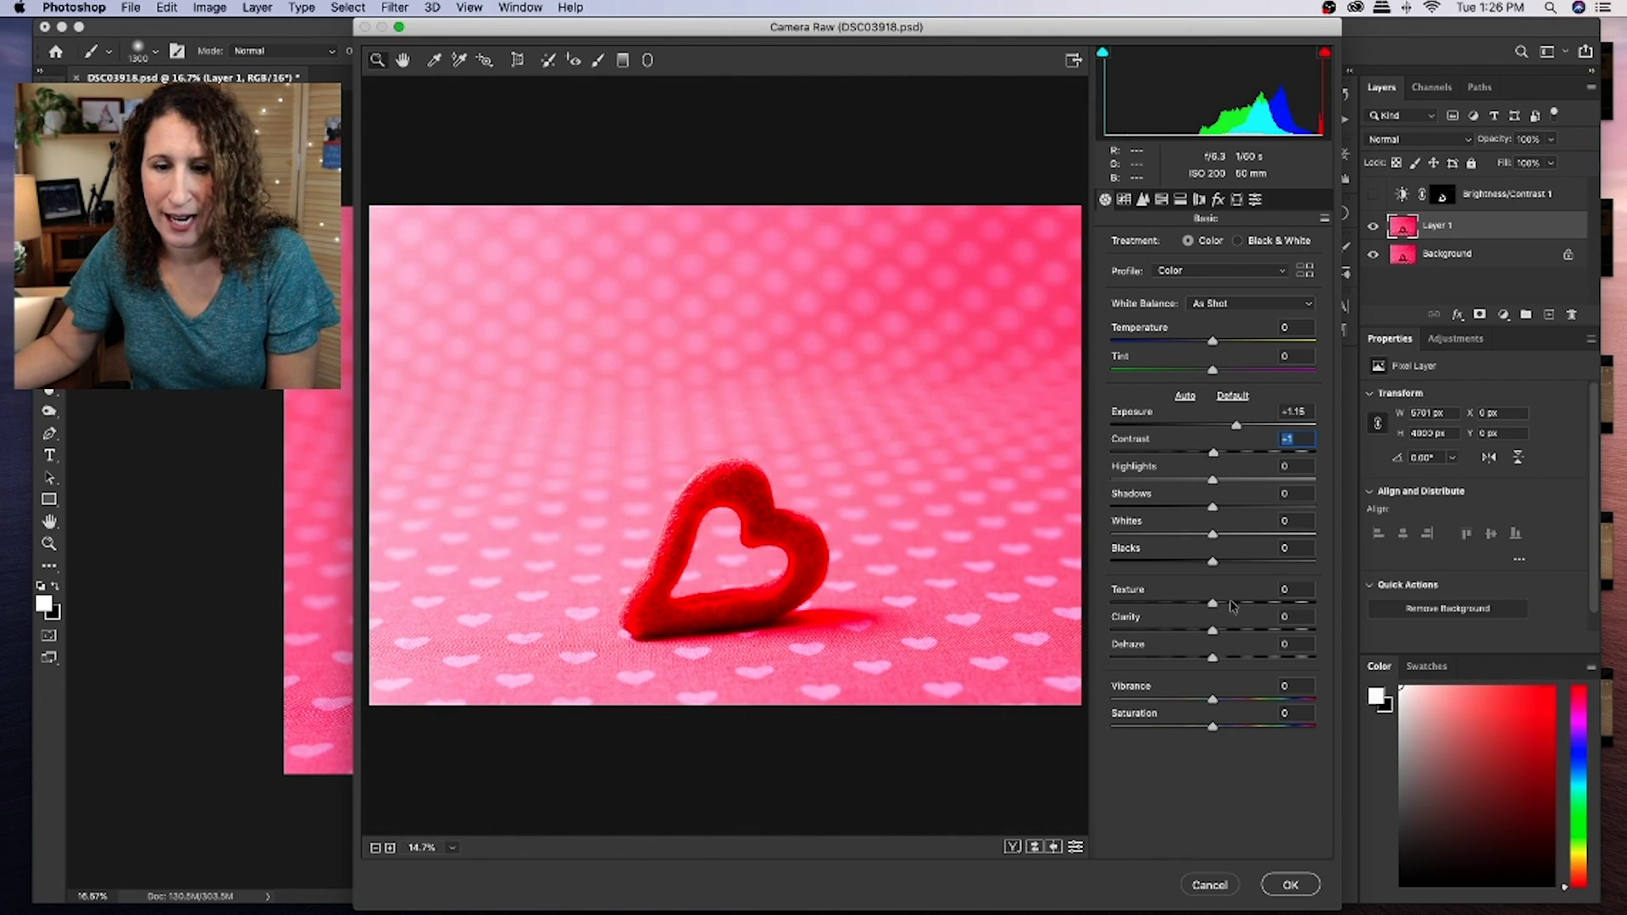
pyautogui.click(1186, 727)
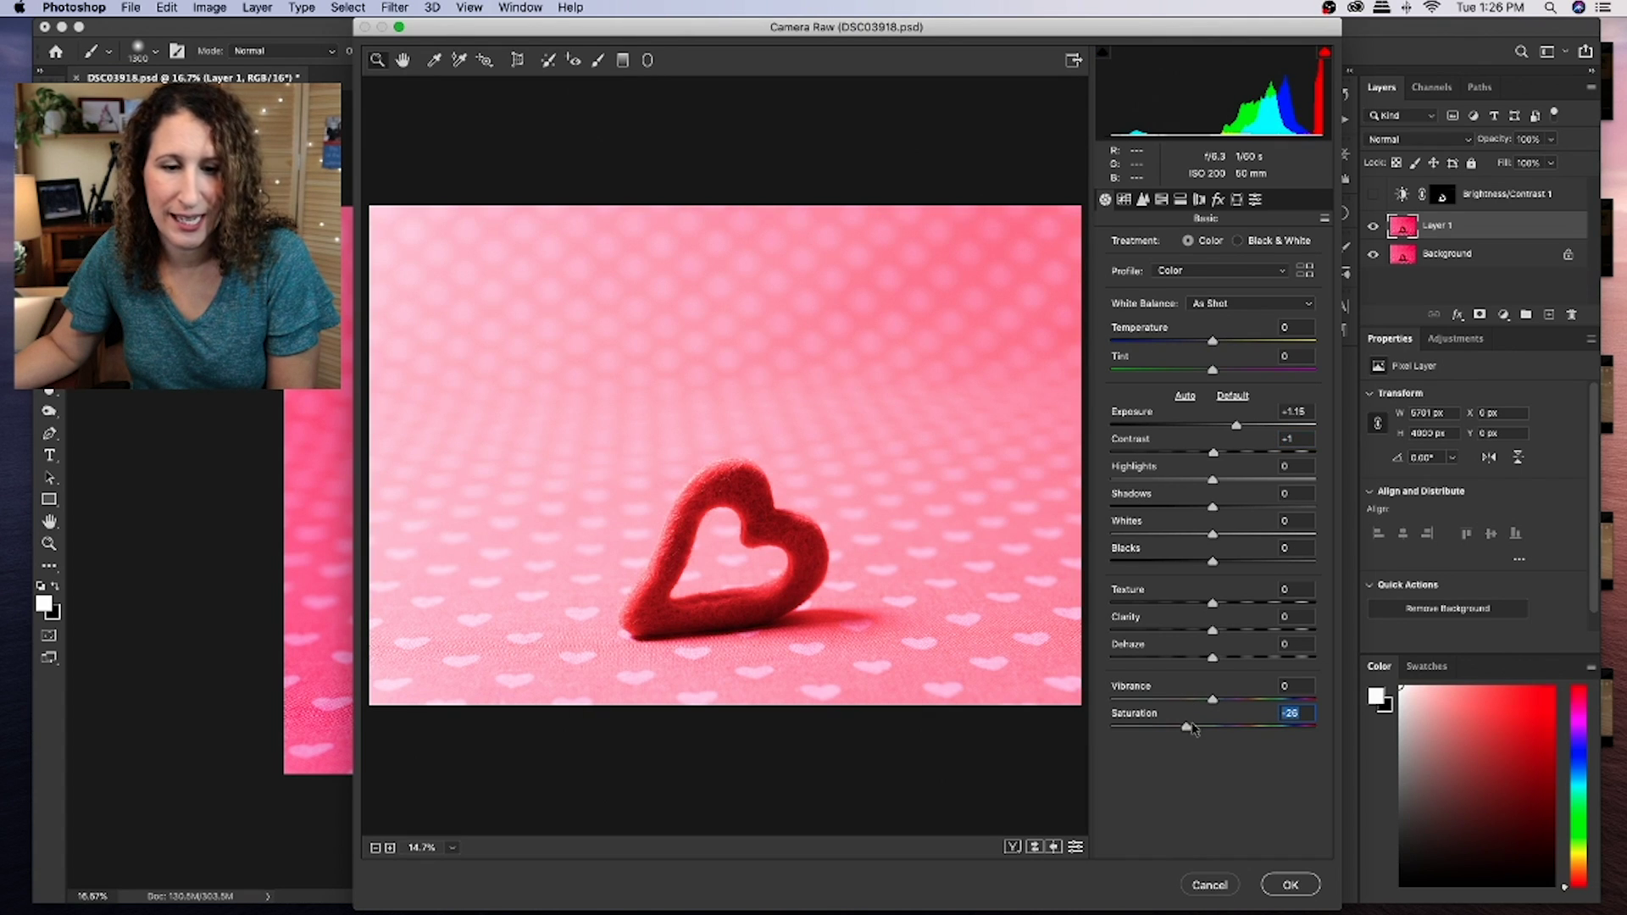
pyautogui.doubleClick(1236, 425)
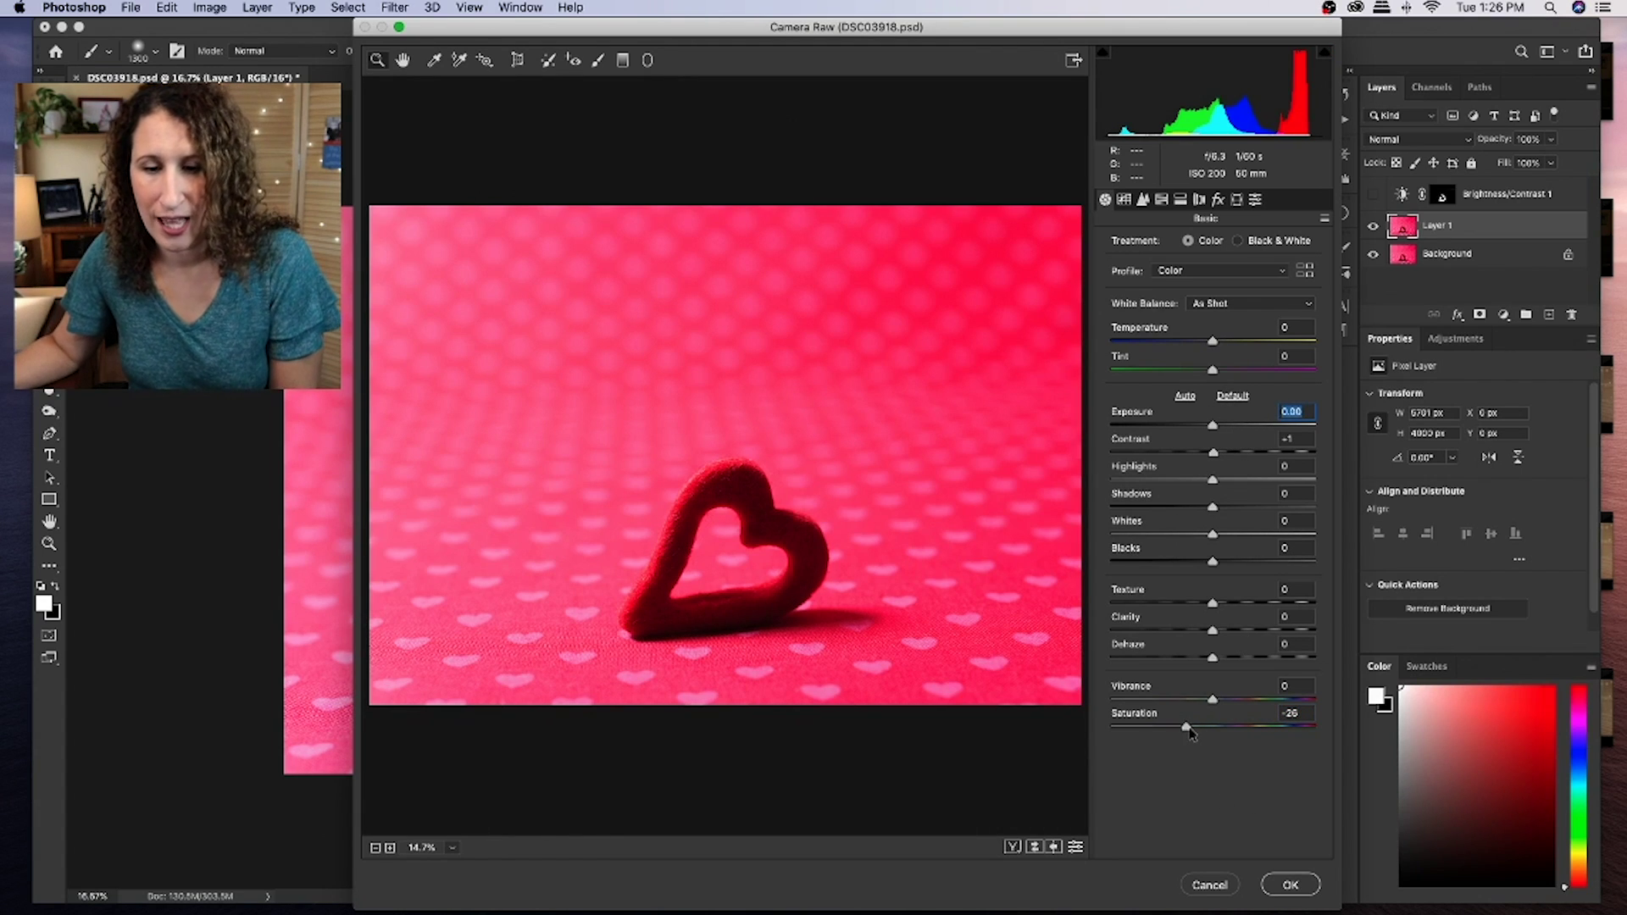
pyautogui.doubleClick(1187, 727)
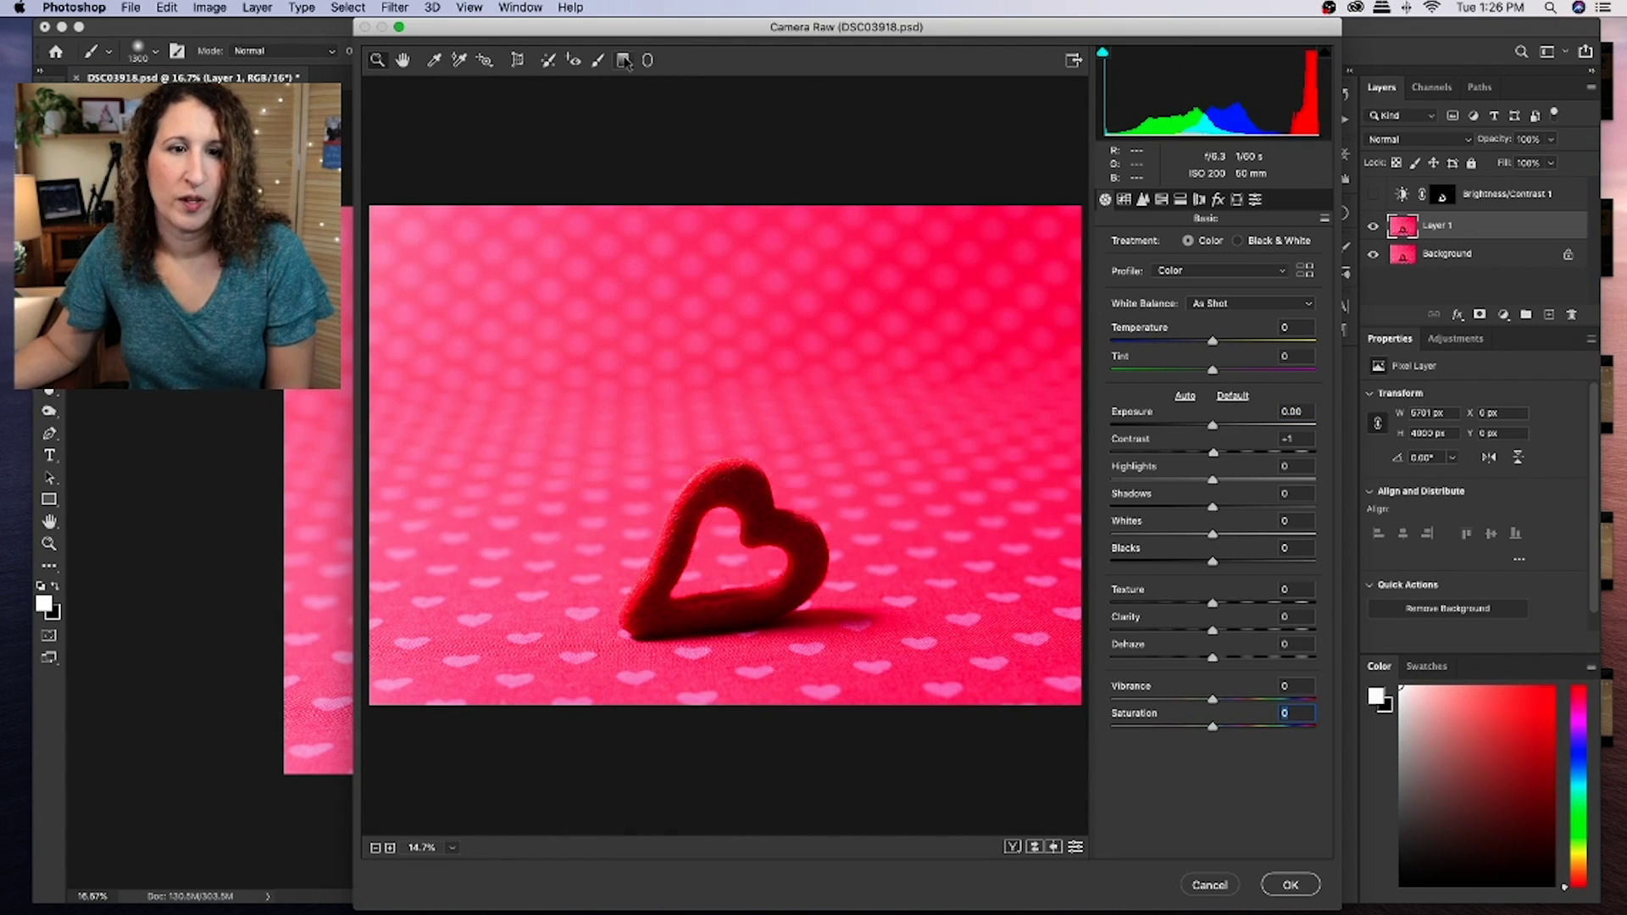
# - Paint an Adjustment Brush stroke at size 6 over the felt heart
pyautogui.click(598, 61)
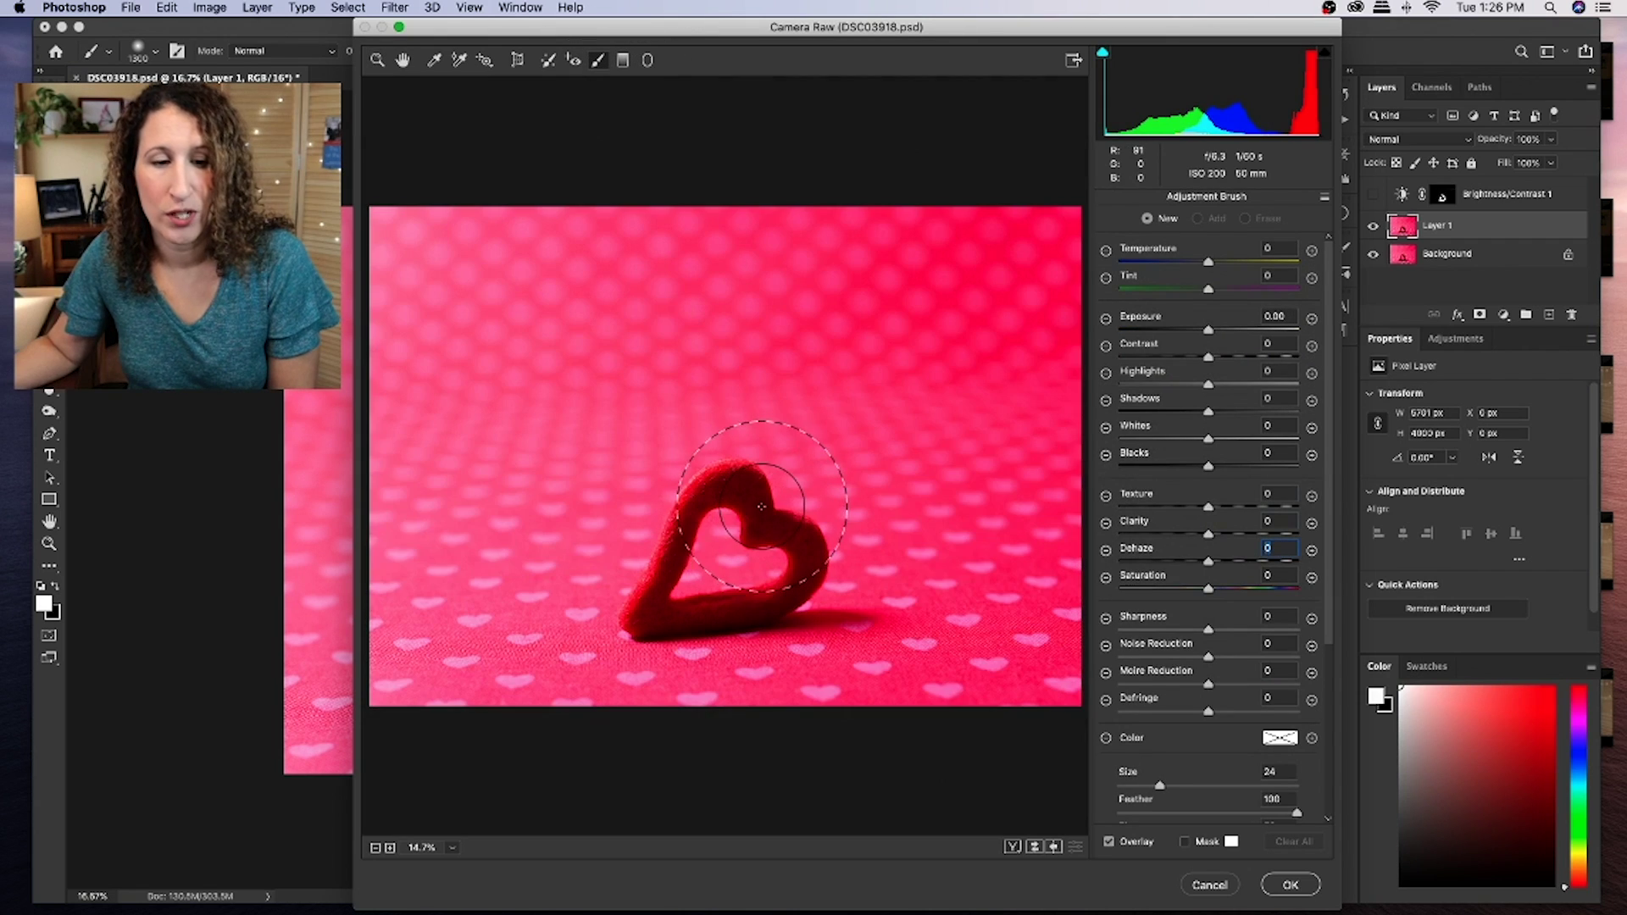
pyautogui.press('[')
pyautogui.press('[')
pyautogui.press('[')
pyautogui.press('[')
pyautogui.press('[')
pyautogui.press('[')
pyautogui.press('[')
pyautogui.press('[')
pyautogui.press('[')
pyautogui.press('[')
pyautogui.press('[')
pyautogui.press('[')
pyautogui.press('[')
pyautogui.press('[')
pyautogui.press('[')
pyautogui.press('[')
pyautogui.press('[')
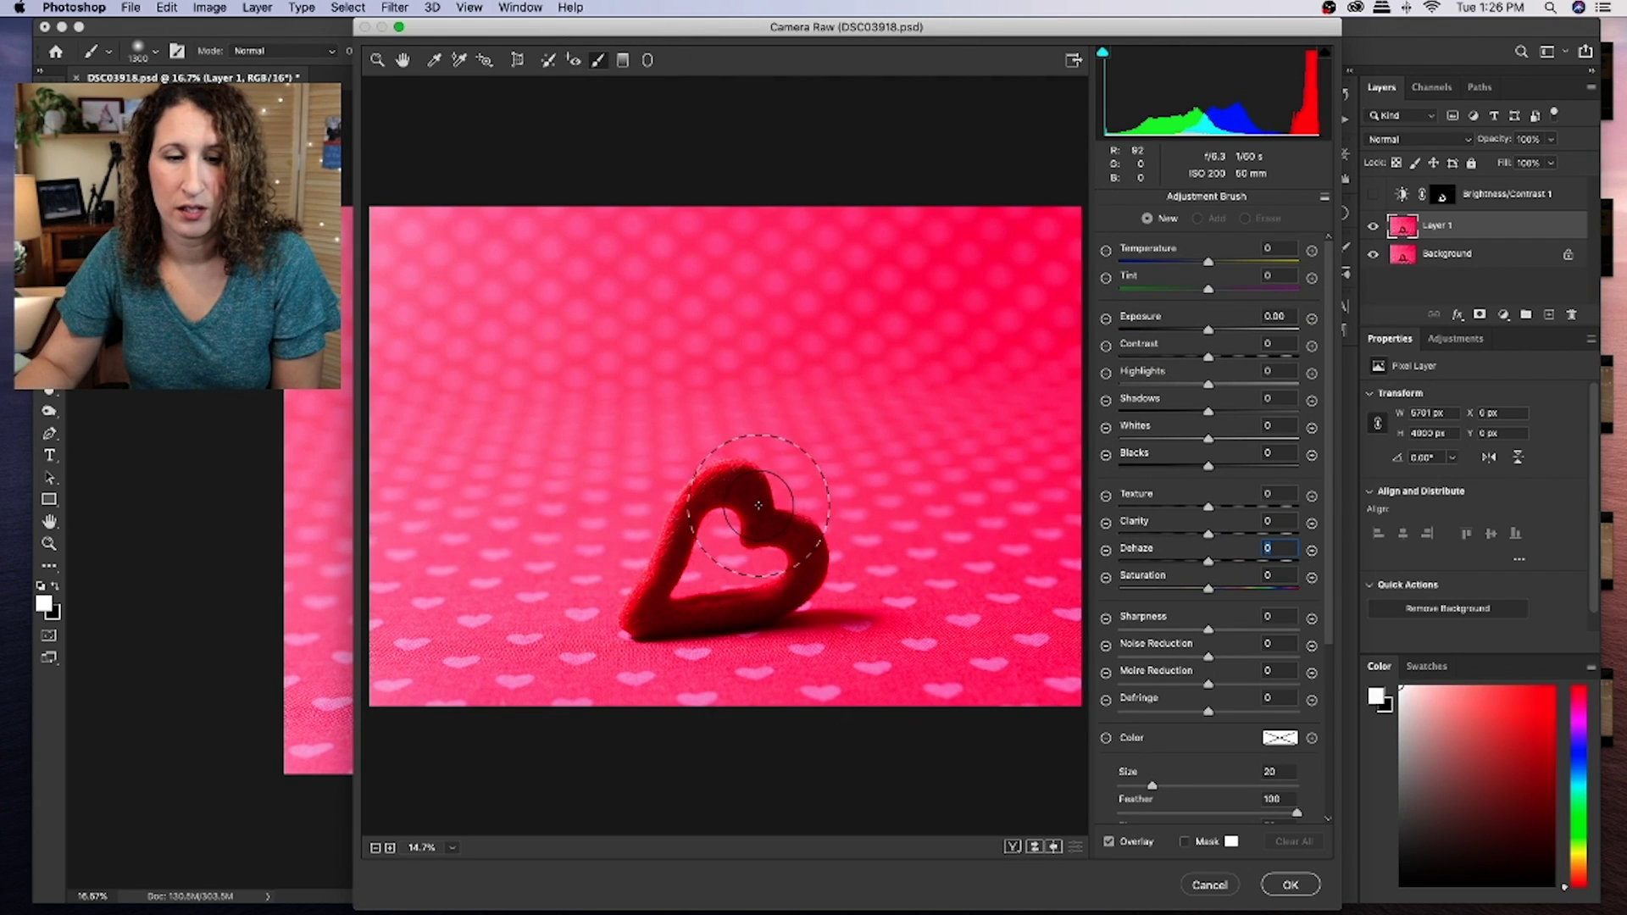
pyautogui.press('[')
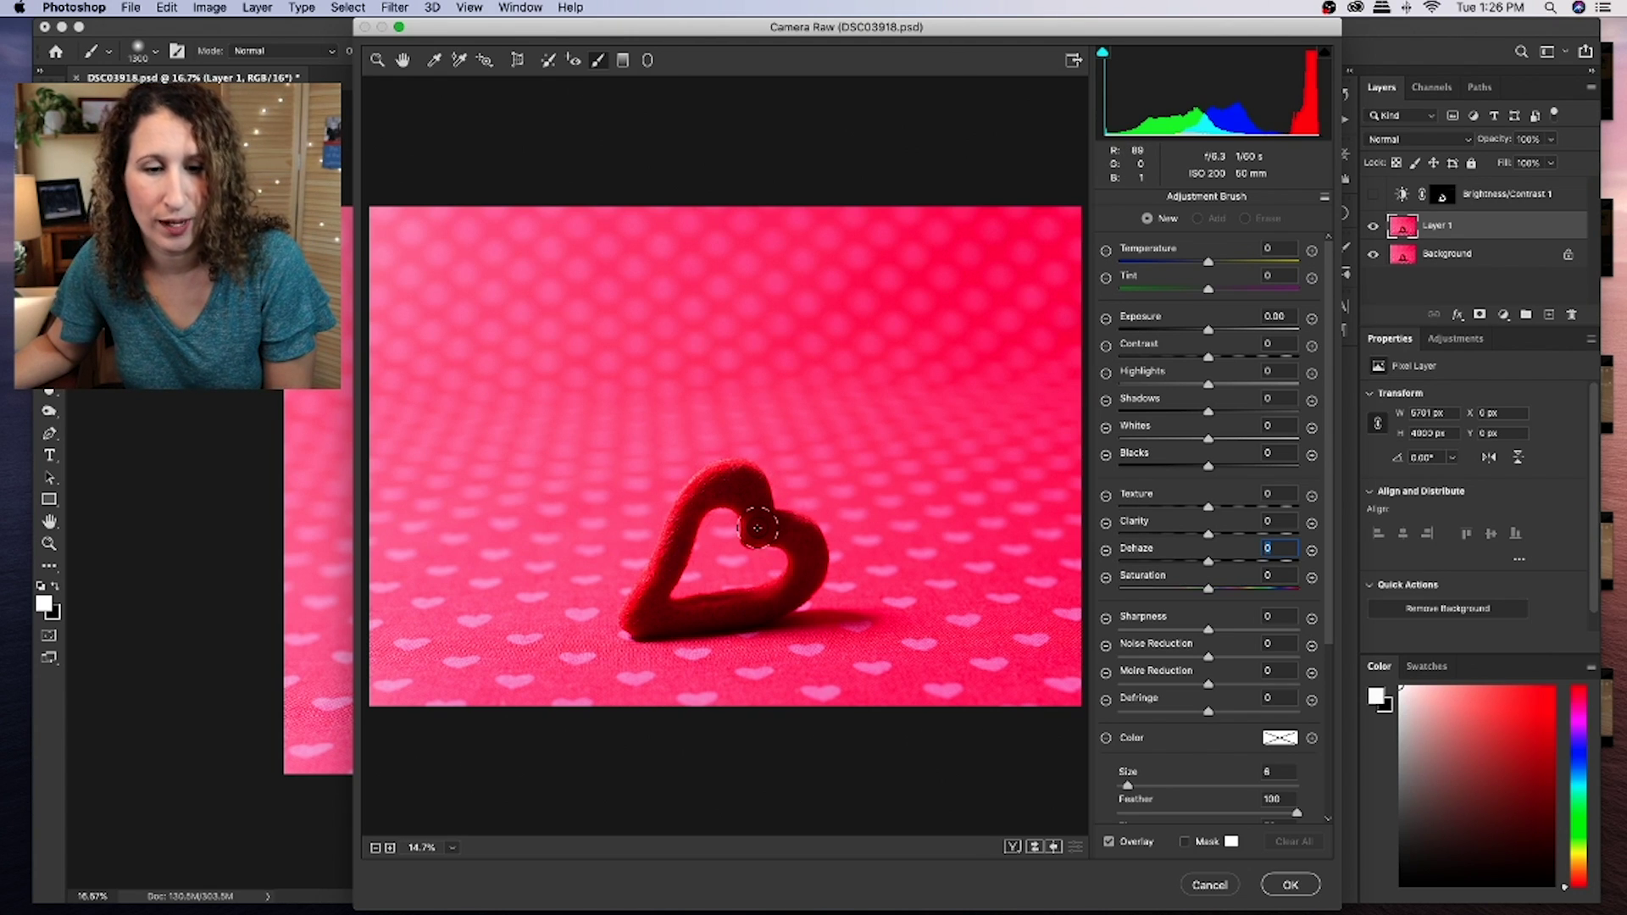
pyautogui.moveTo(758, 528)
pyautogui.mouseDown()
pyautogui.moveTo(743, 487)
pyautogui.moveTo(694, 503)
pyautogui.moveTo(635, 621)
pyautogui.moveTo(732, 616)
pyautogui.moveTo(796, 584)
pyautogui.moveTo(807, 550)
pyautogui.moveTo(751, 525)
pyautogui.moveTo(725, 485)
pyautogui.moveTo(700, 495)
pyautogui.moveTo(638, 598)
pyautogui.mouseUp()
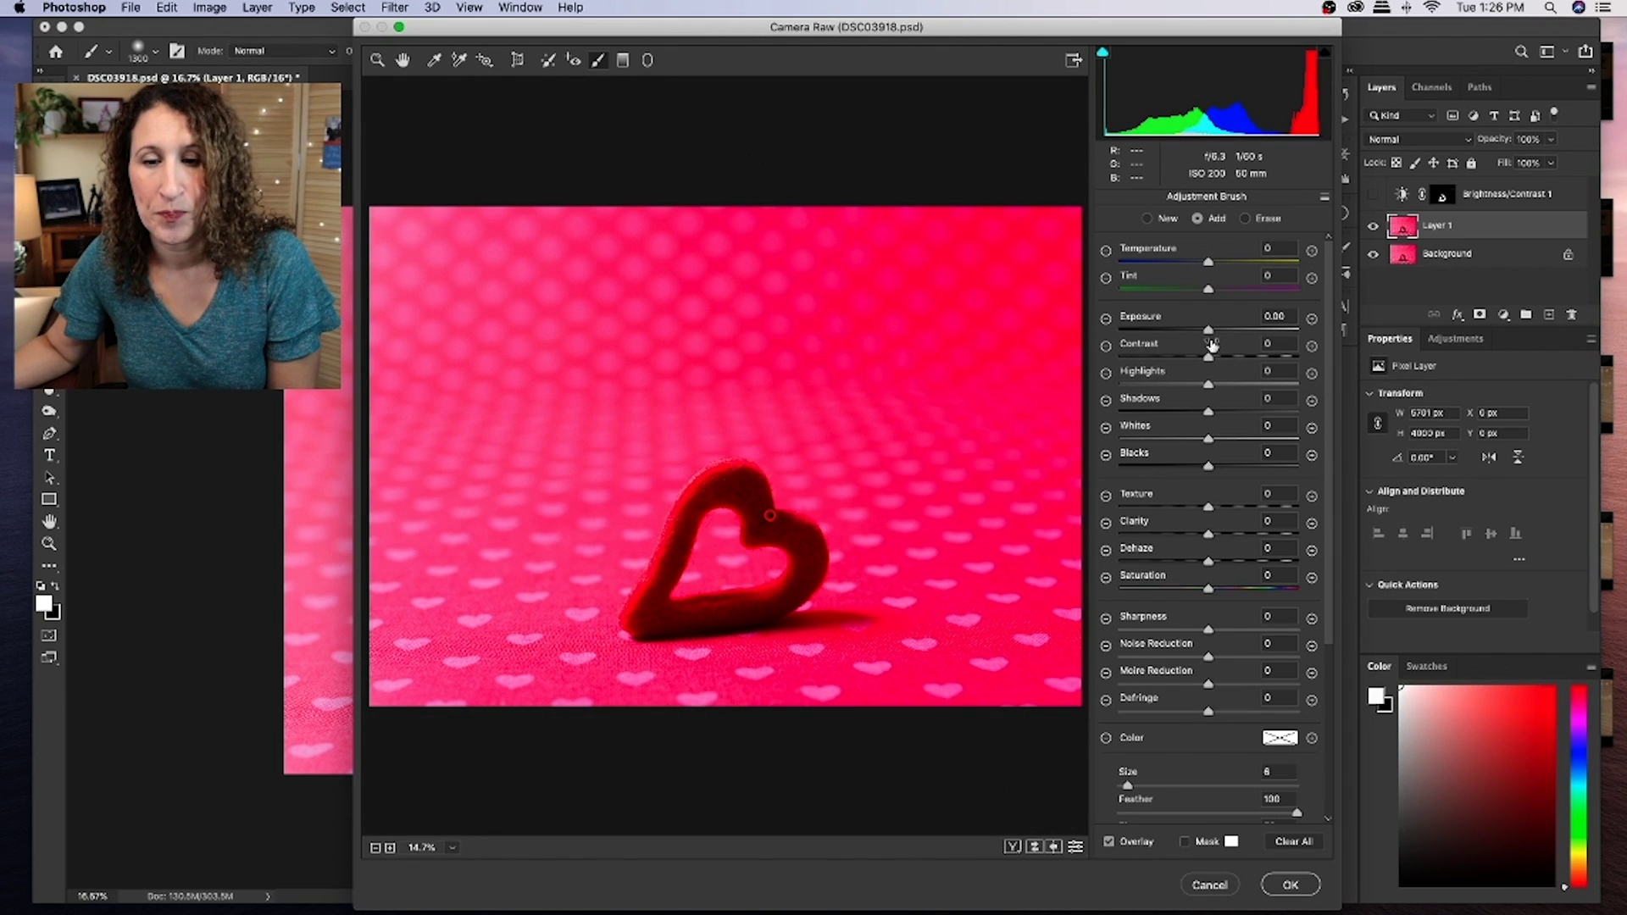
# - Give the heart brush adjustment 0.00 exposure, -4 contrast, +28 shadows and -15 saturation
pyautogui.moveTo(1210, 331)
pyautogui.mouseDown()
pyautogui.moveTo(1238, 331)
pyautogui.moveTo(1237, 360)
pyautogui.moveTo(1176, 360)
pyautogui.moveTo(1206, 361)
pyautogui.moveTo(1234, 412)
pyautogui.mouseUp()
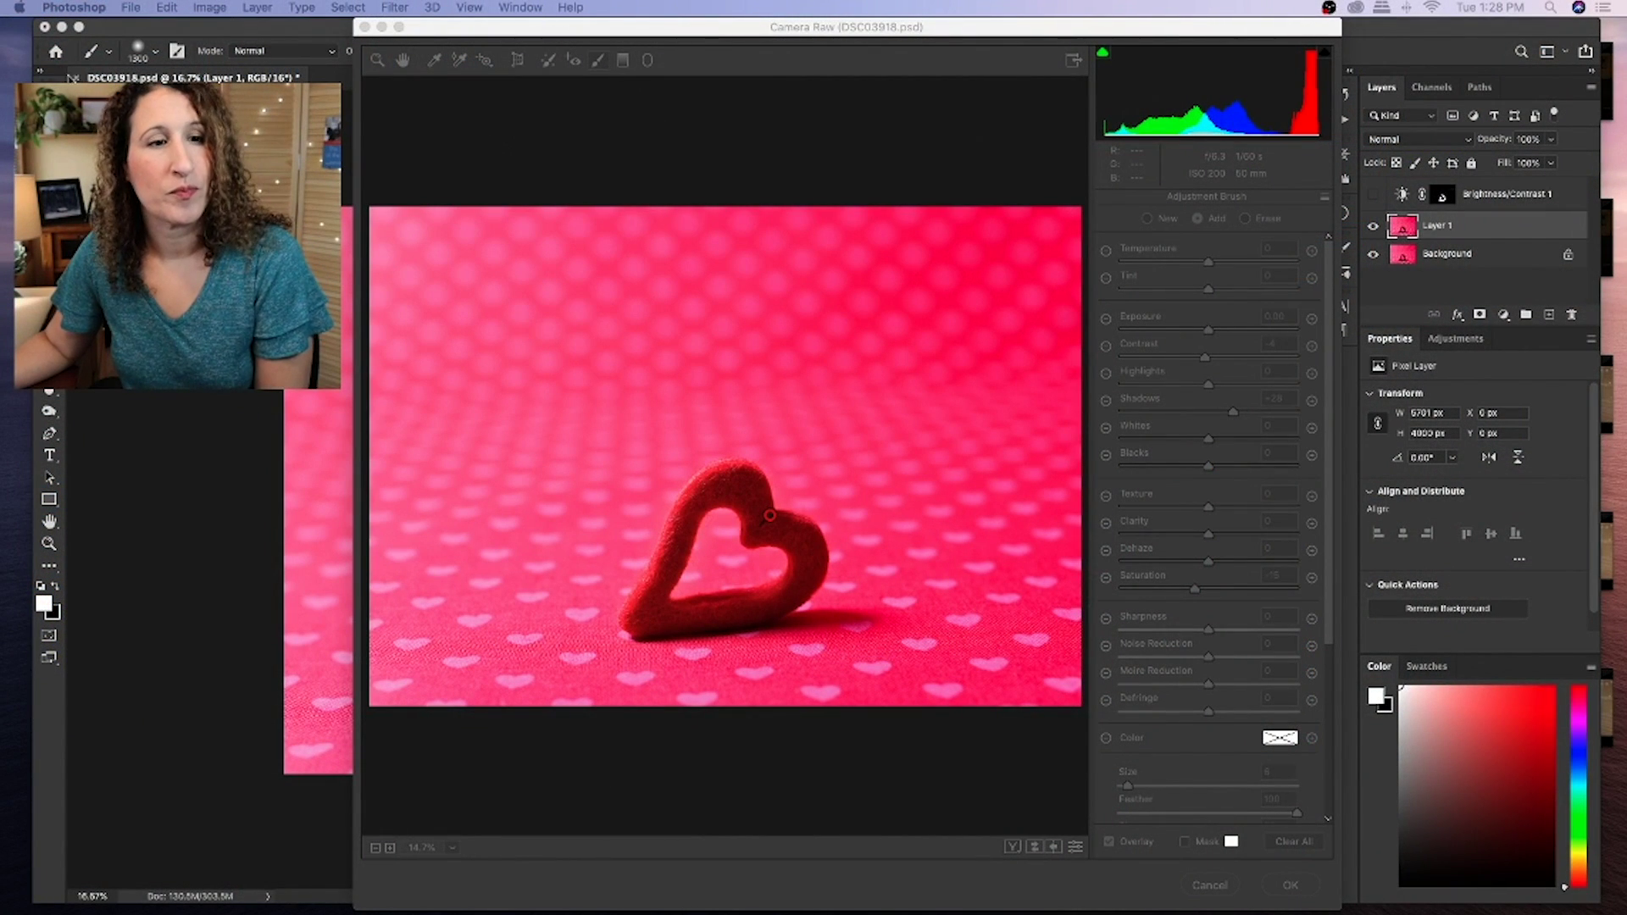
pyautogui.click(473, 171)
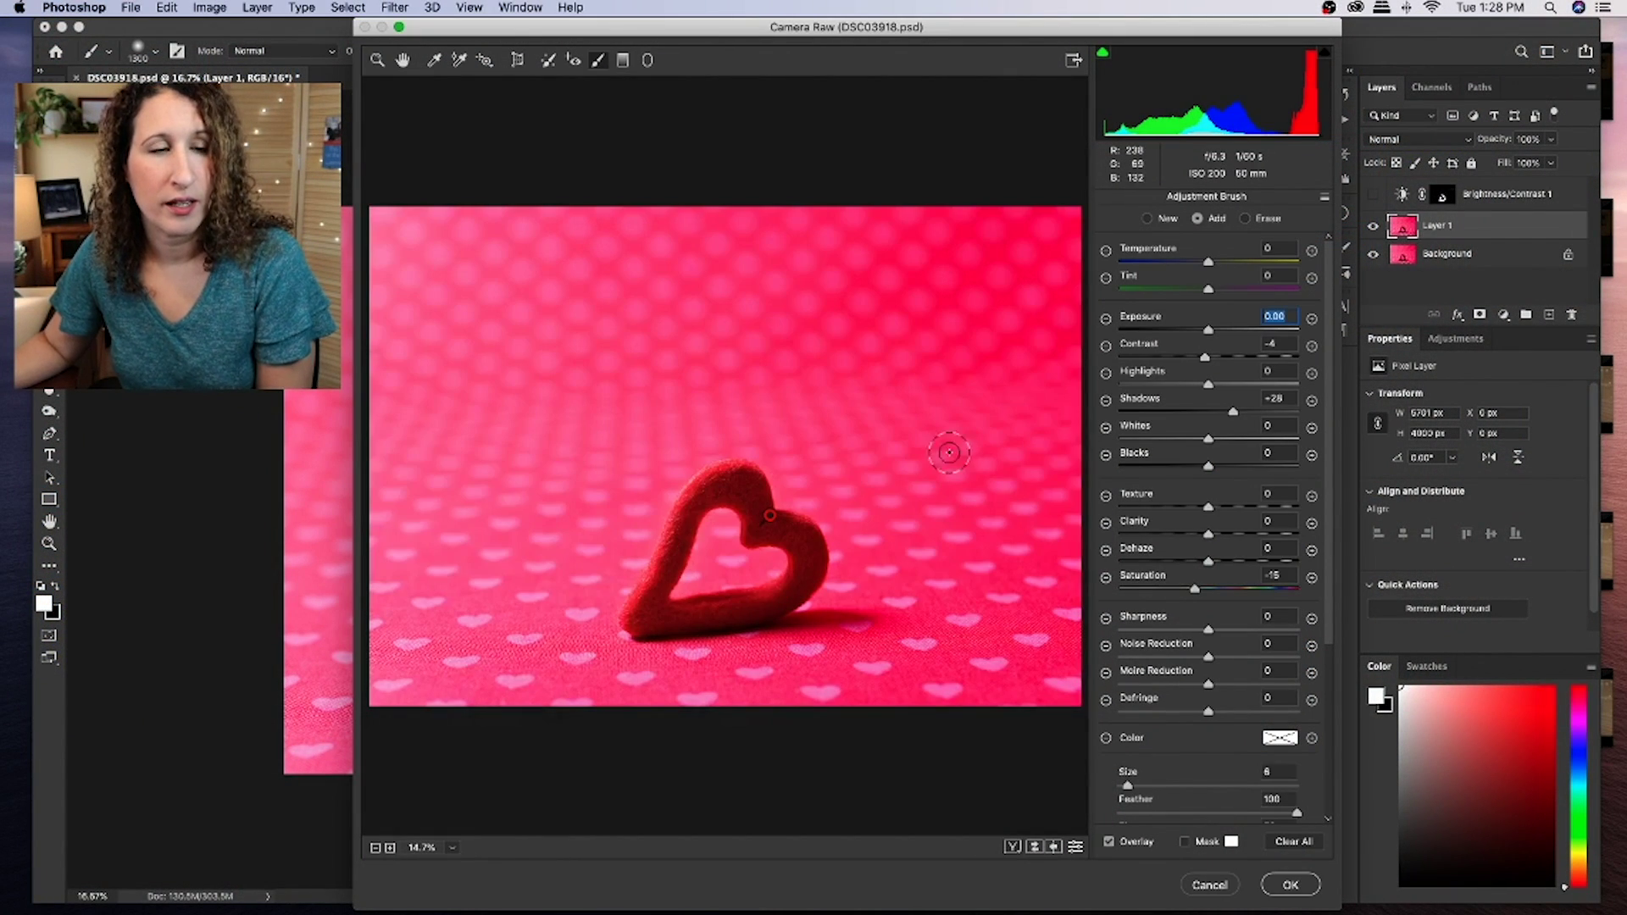
# - In the global Basic settings, set Exposure +0.80, Contrast -8 and Highlights +19
pyautogui.click(378, 60)
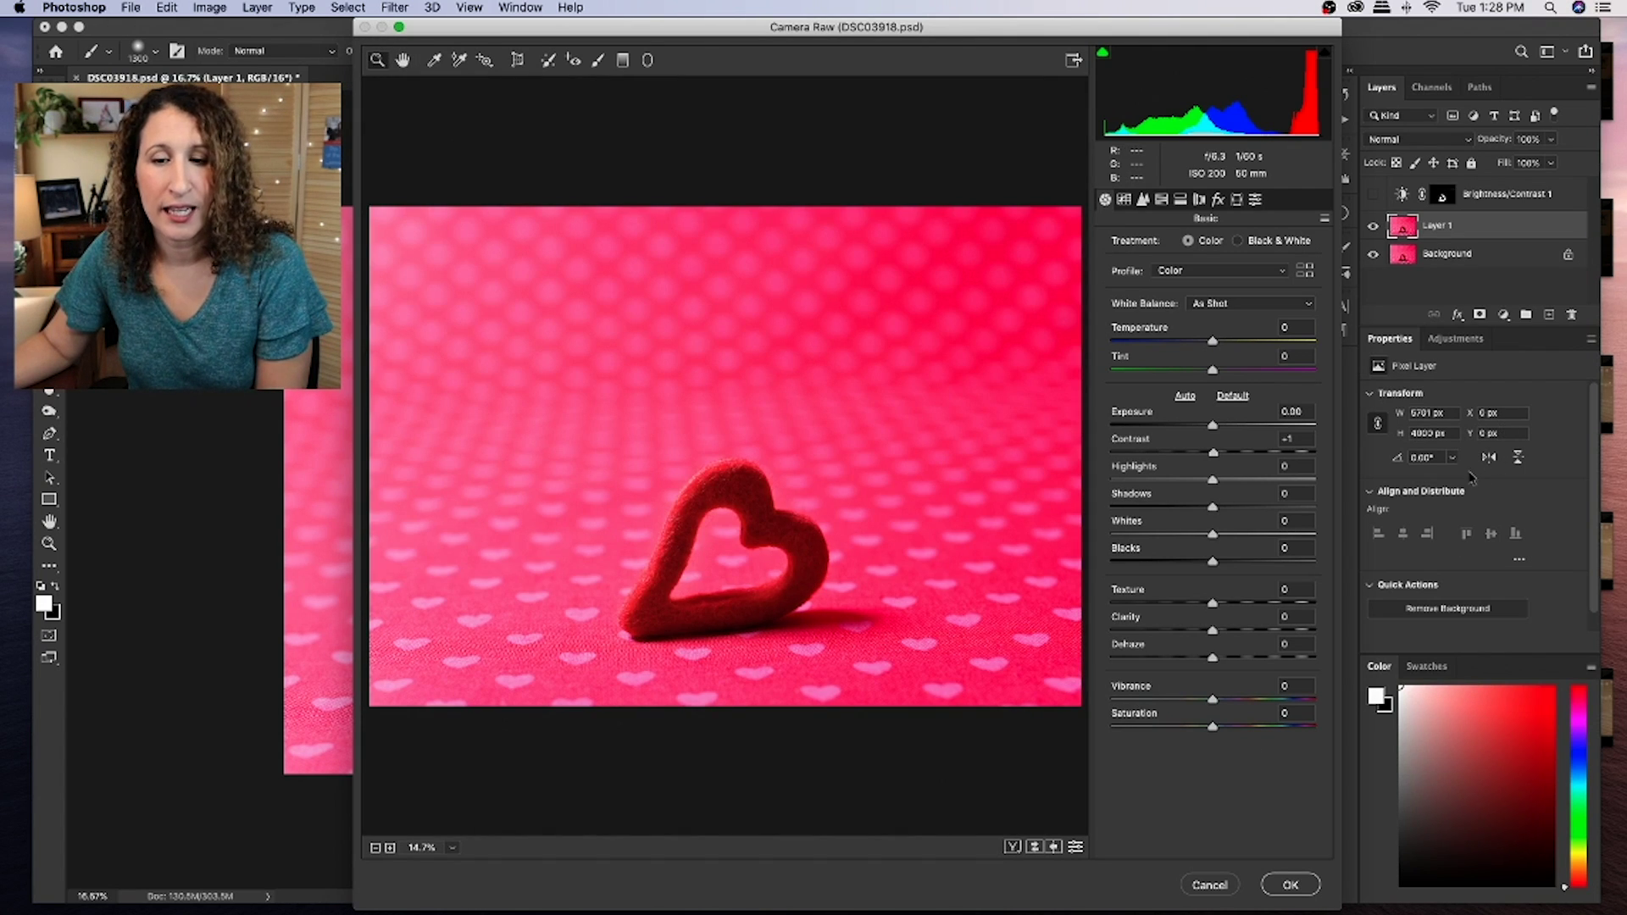
pyautogui.doubleClick(1214, 454)
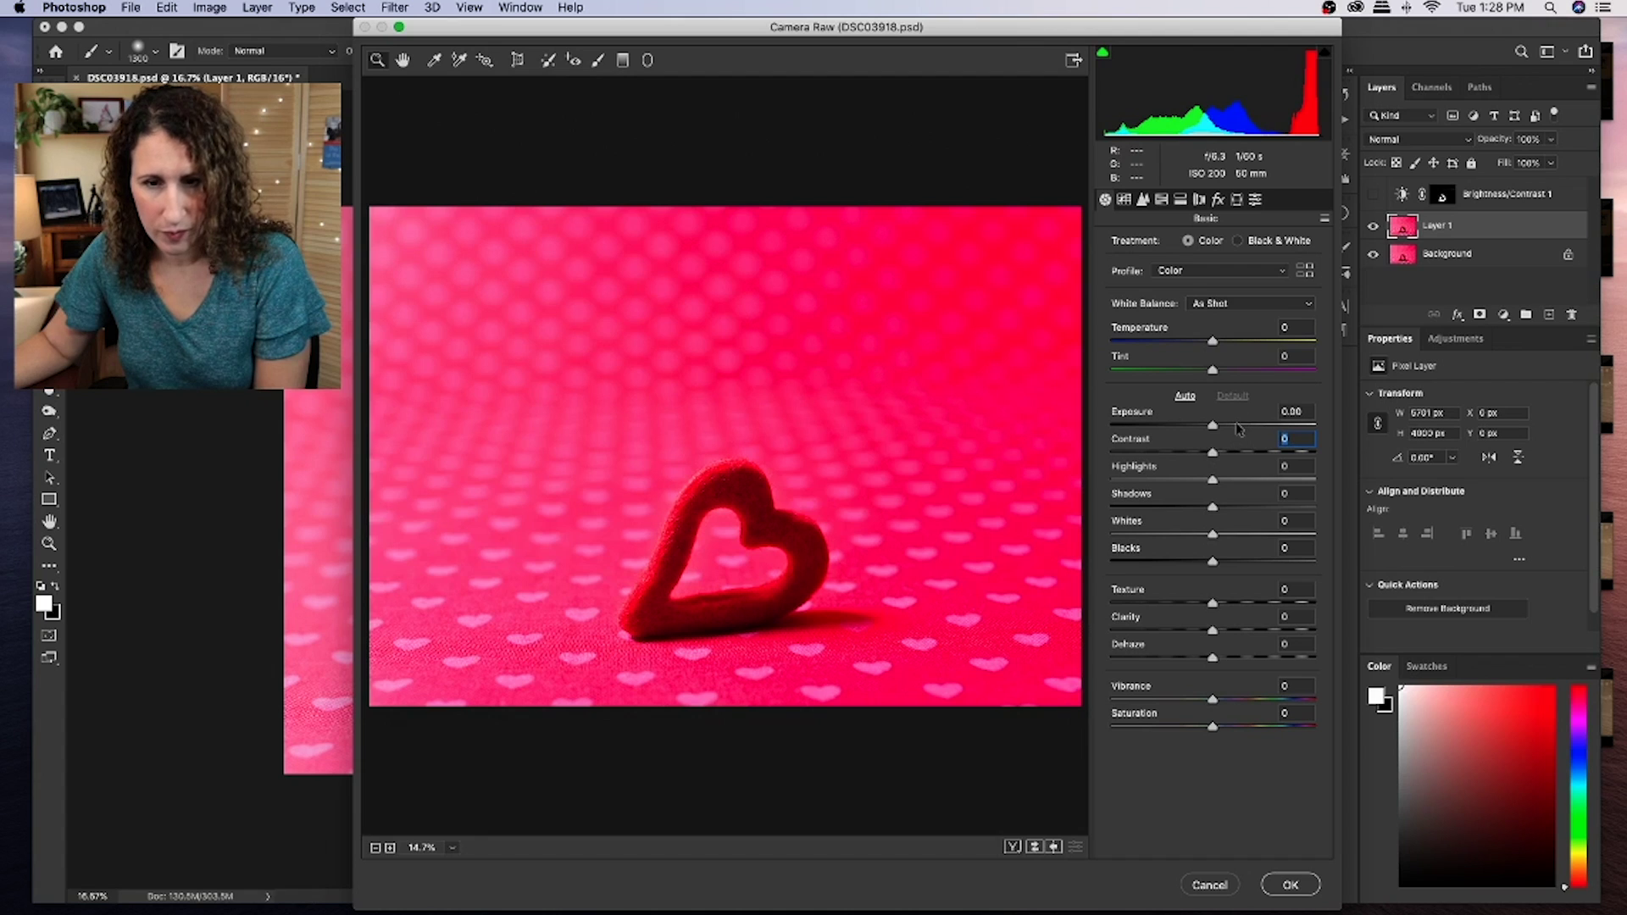
pyautogui.click(1238, 426)
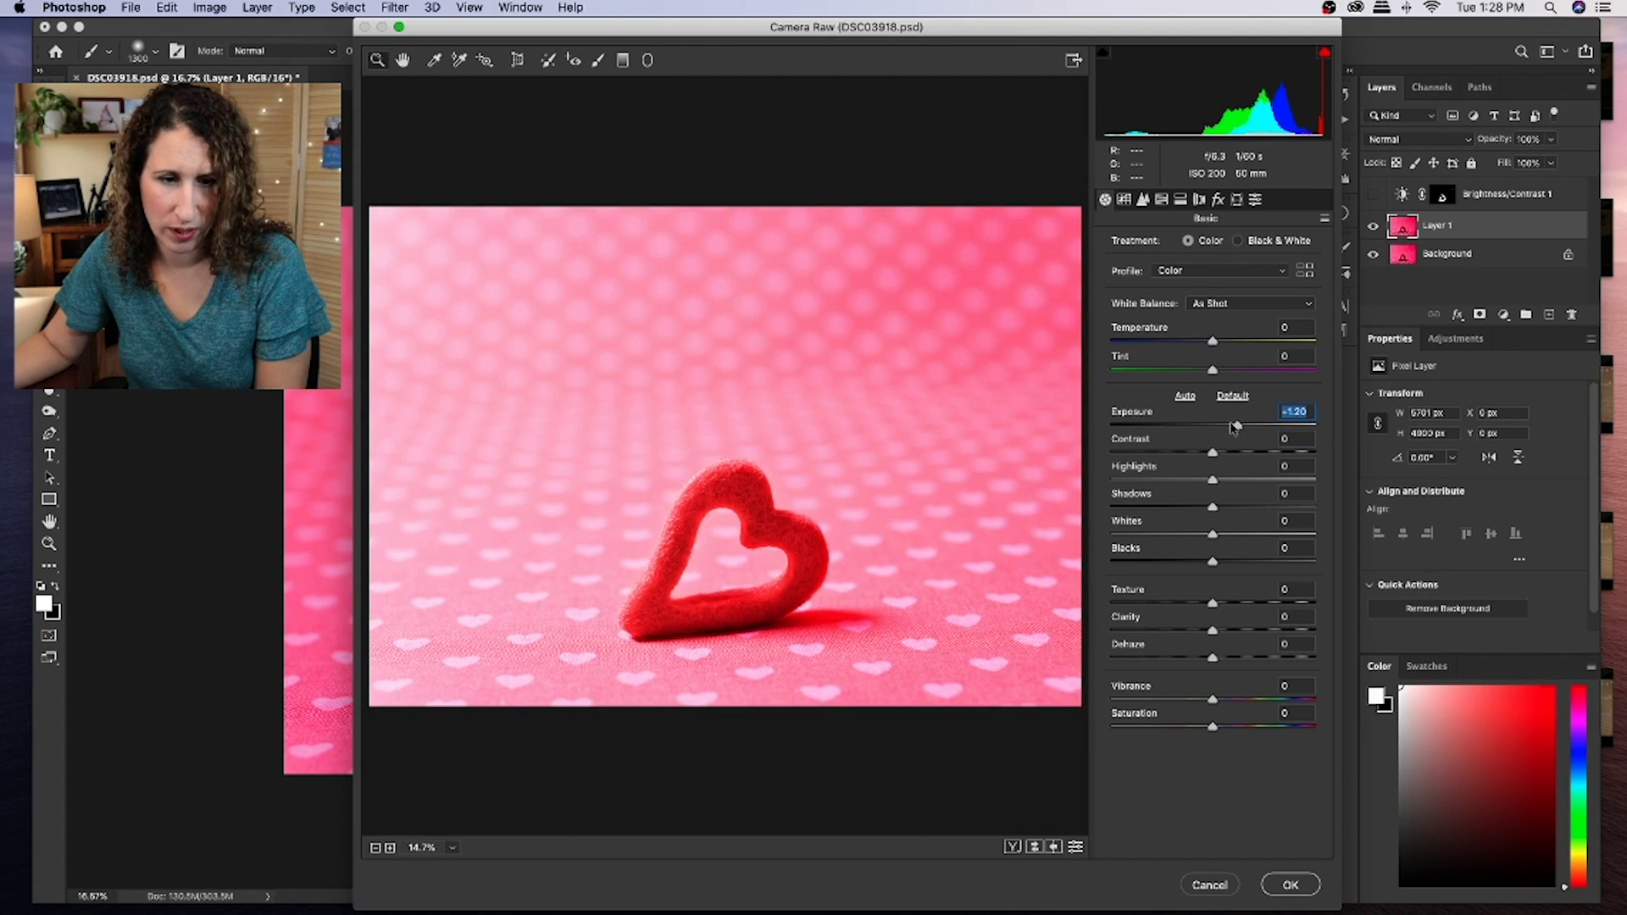
pyautogui.moveTo(1233, 428); pyautogui.dragTo(1230, 430)
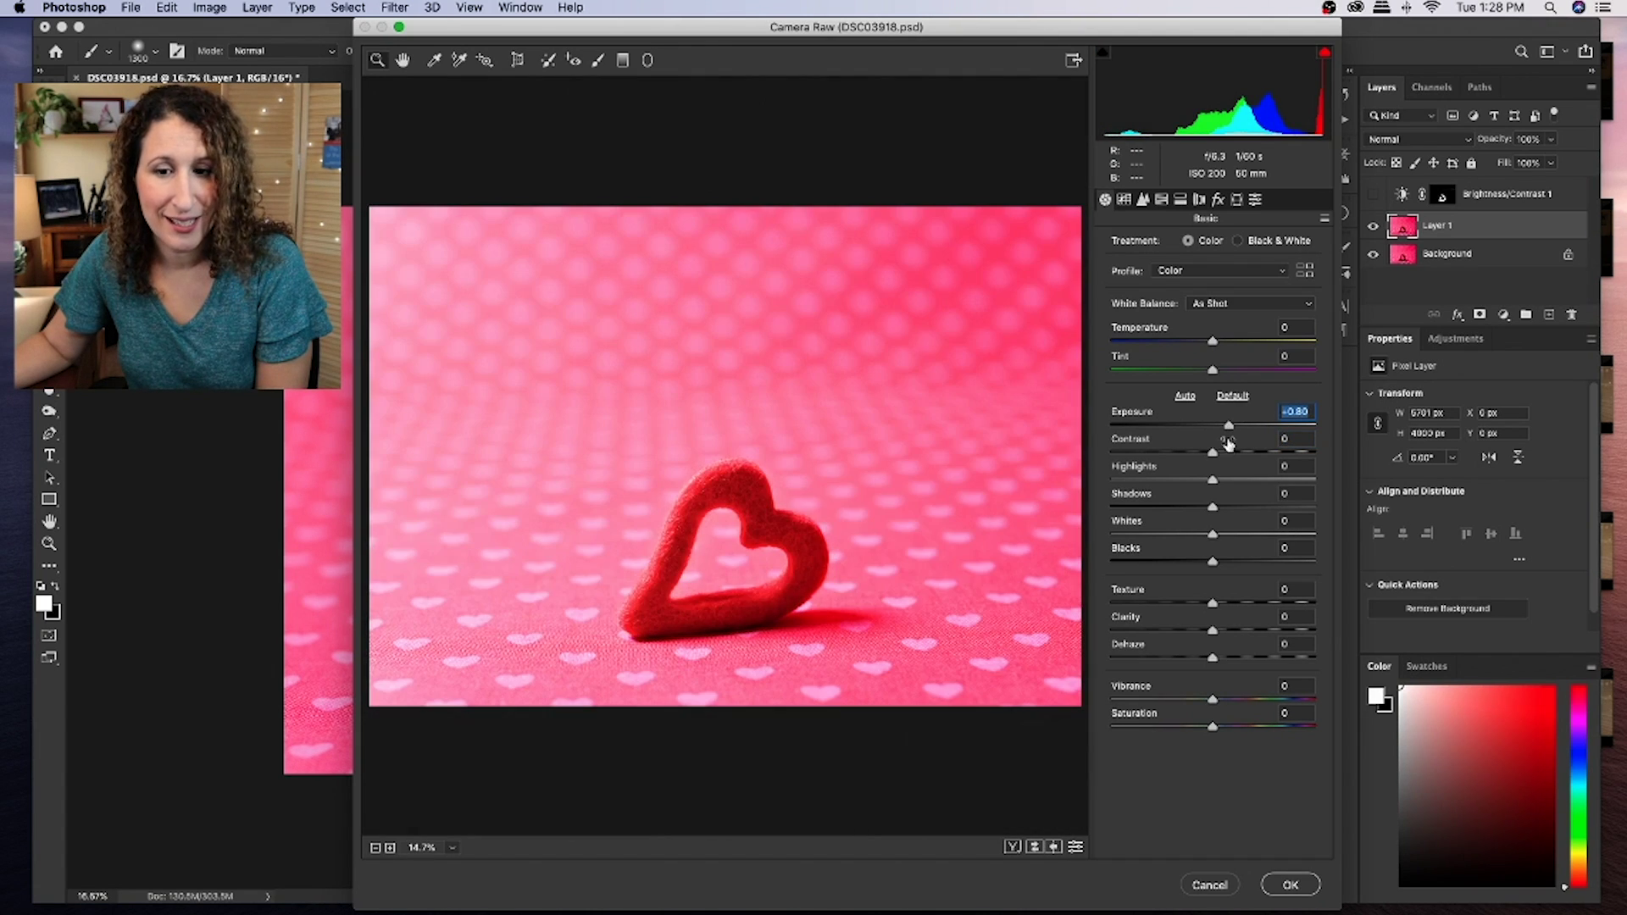
pyautogui.moveTo(1213, 454); pyautogui.dragTo(1233, 481)
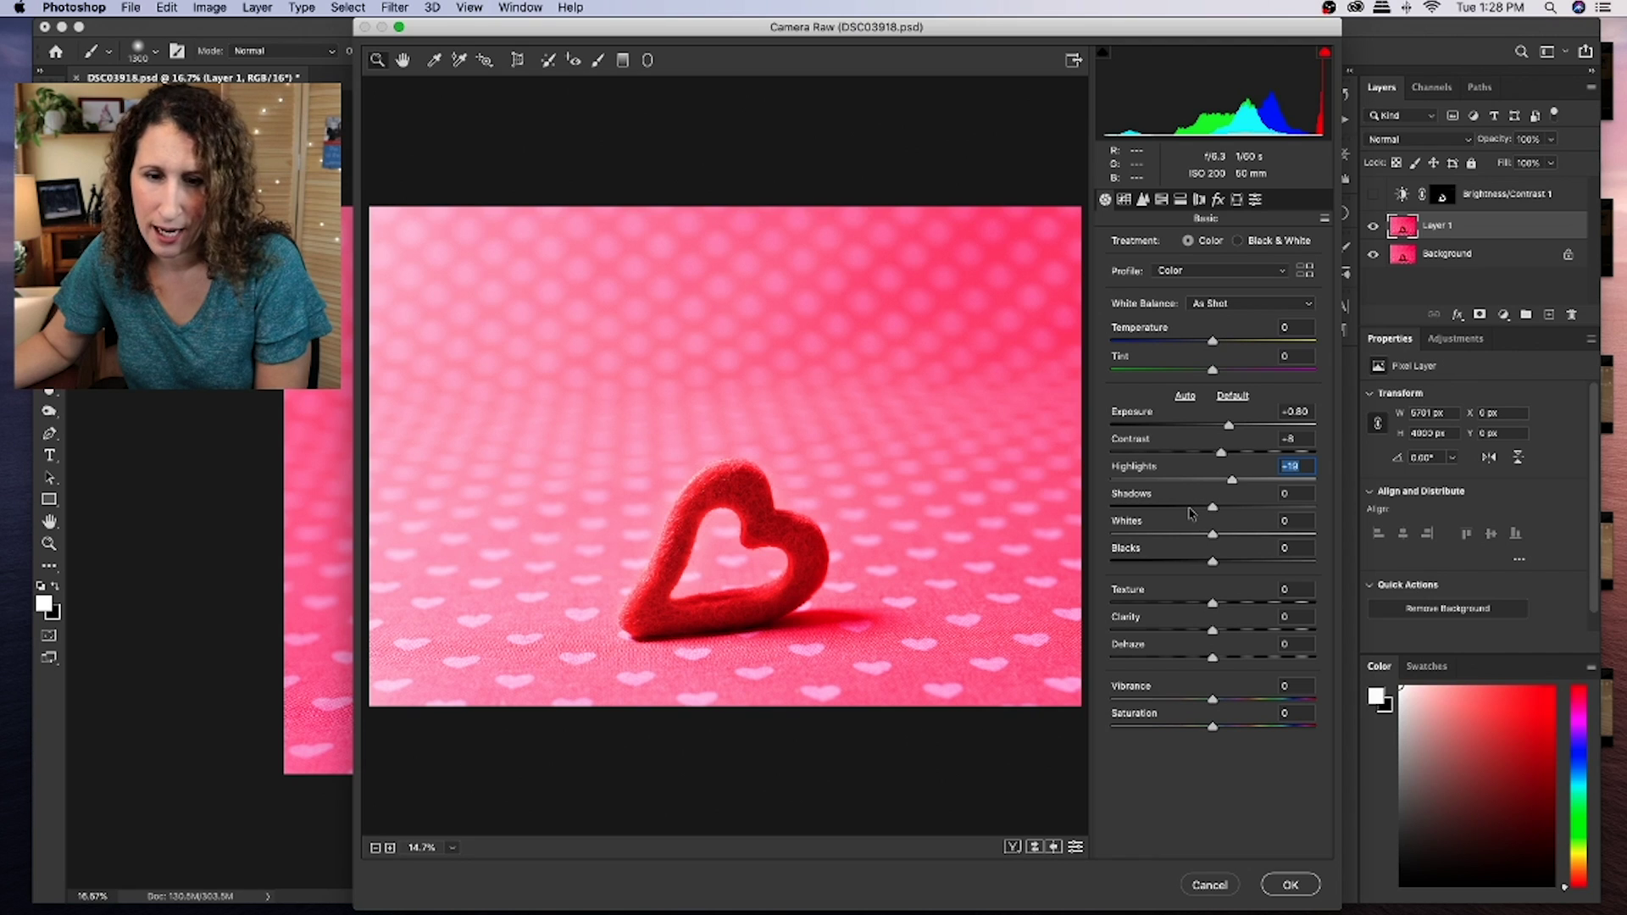
# - Set Shadows -14, Texture +15 and Saturation -3, then apply the Camera Raw filter
pyautogui.click(1191, 508)
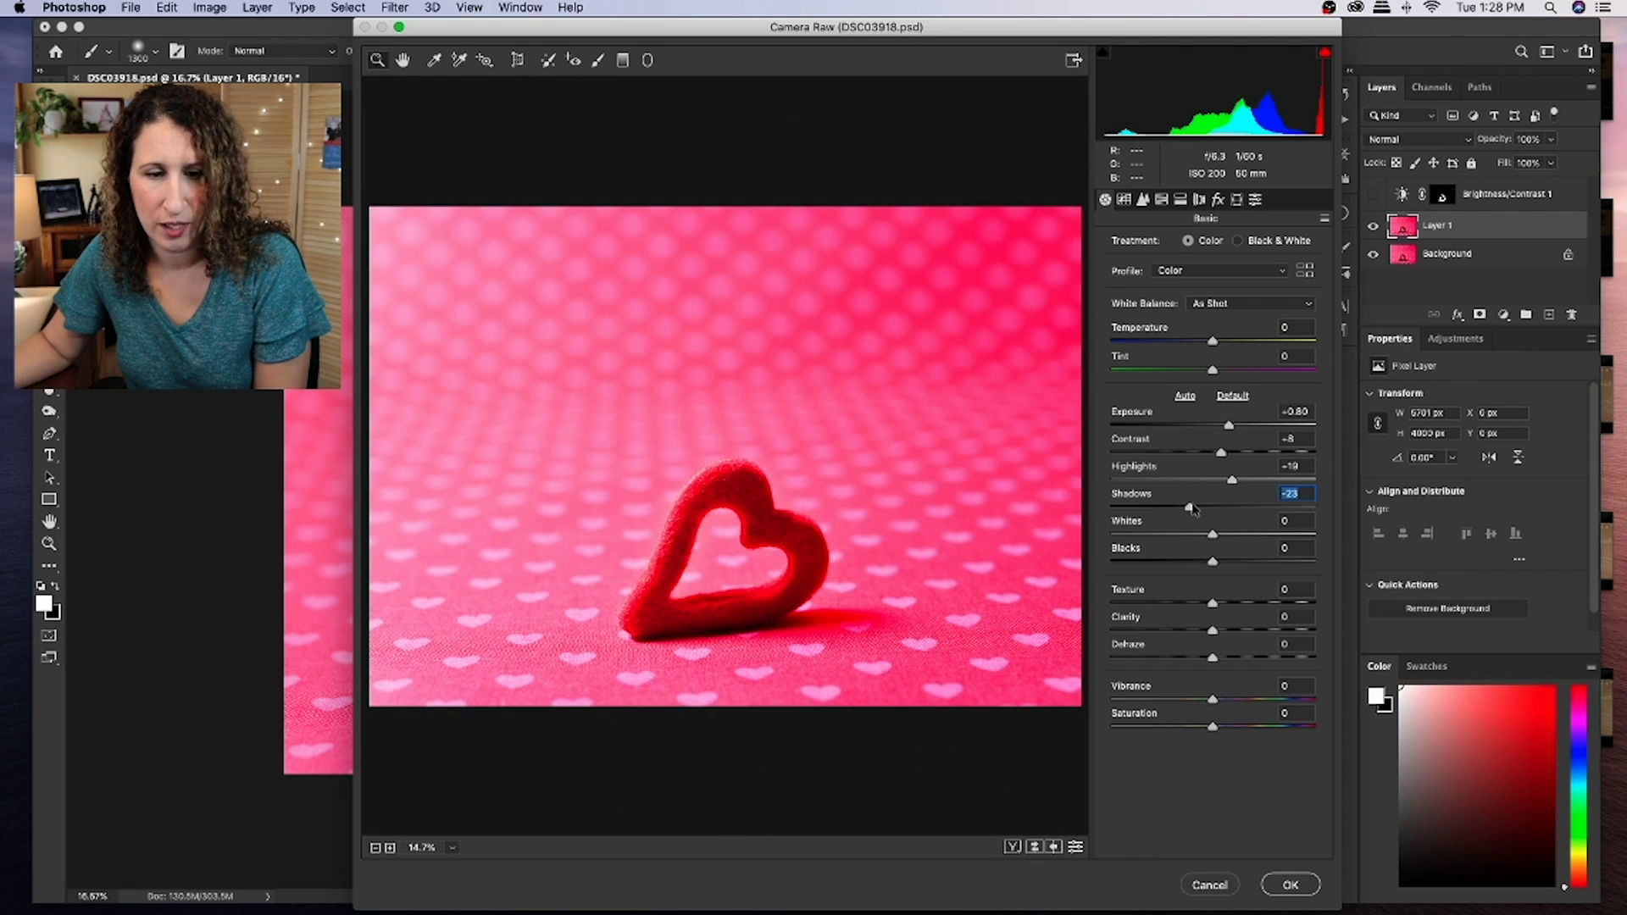
pyautogui.moveTo(1191, 507); pyautogui.dragTo(1199, 509)
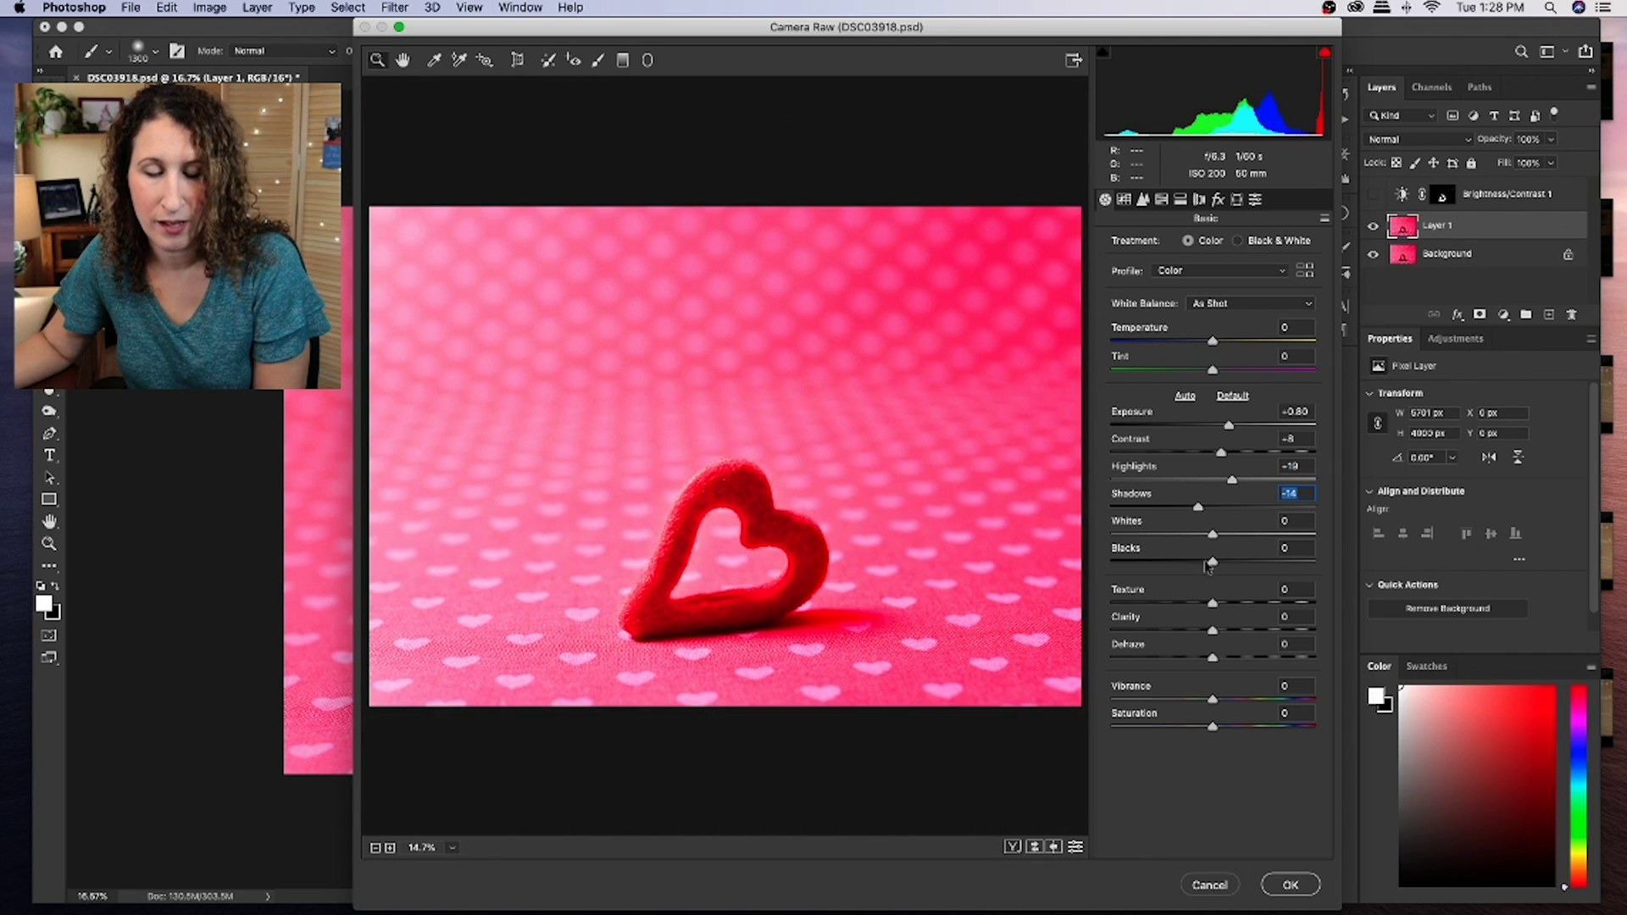
pyautogui.click(1223, 603)
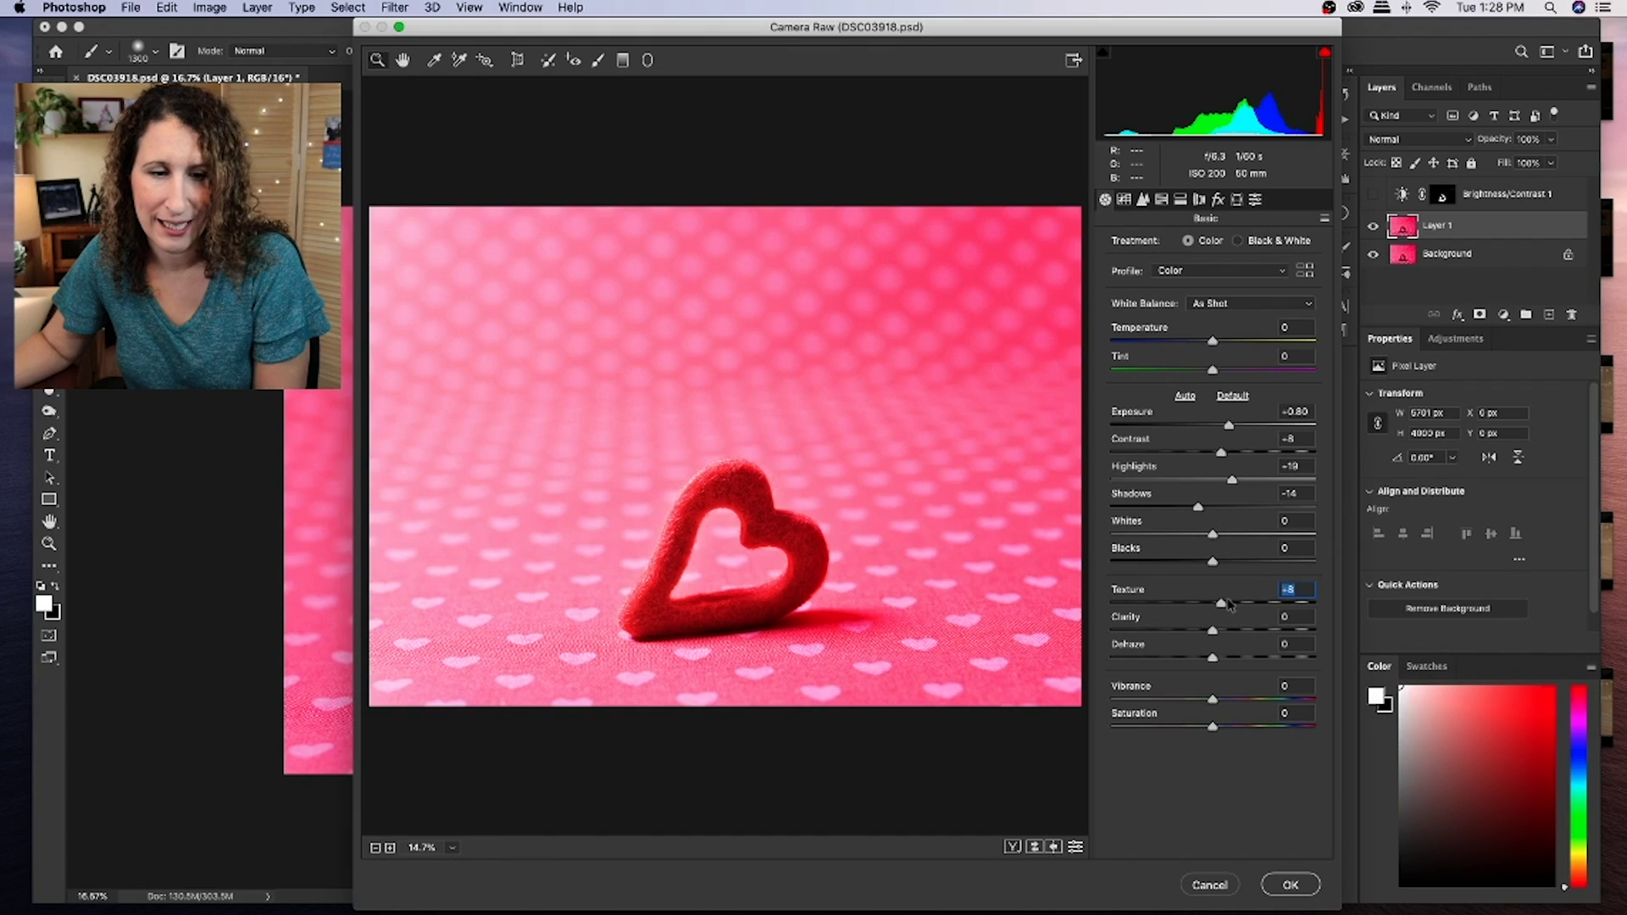
pyautogui.click(1230, 604)
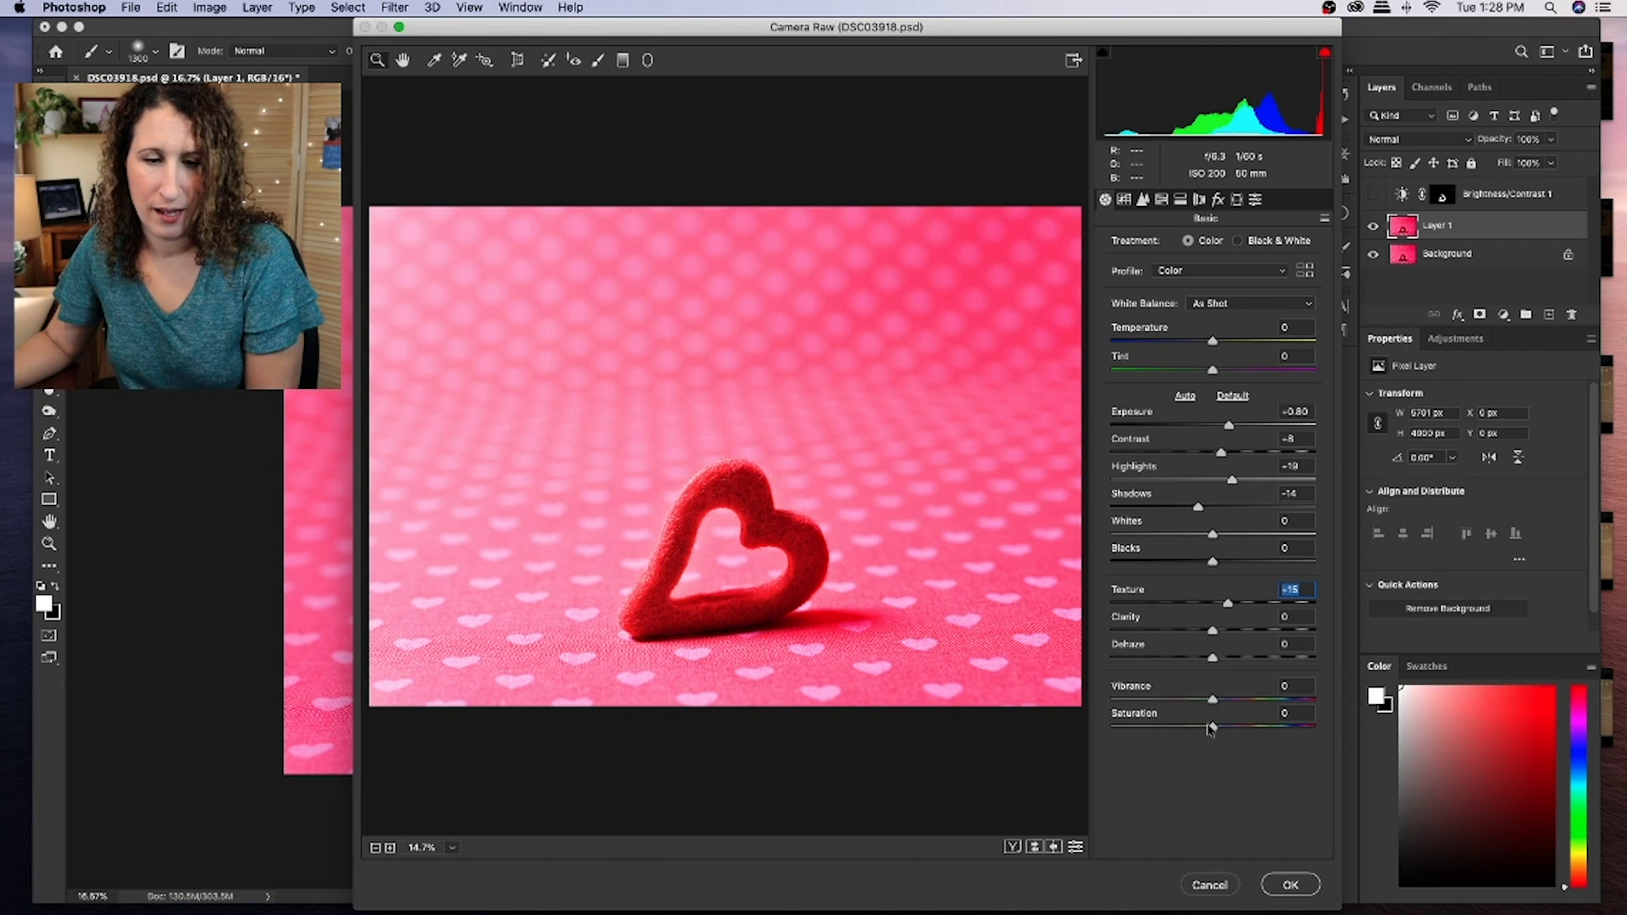
pyautogui.click(1213, 729)
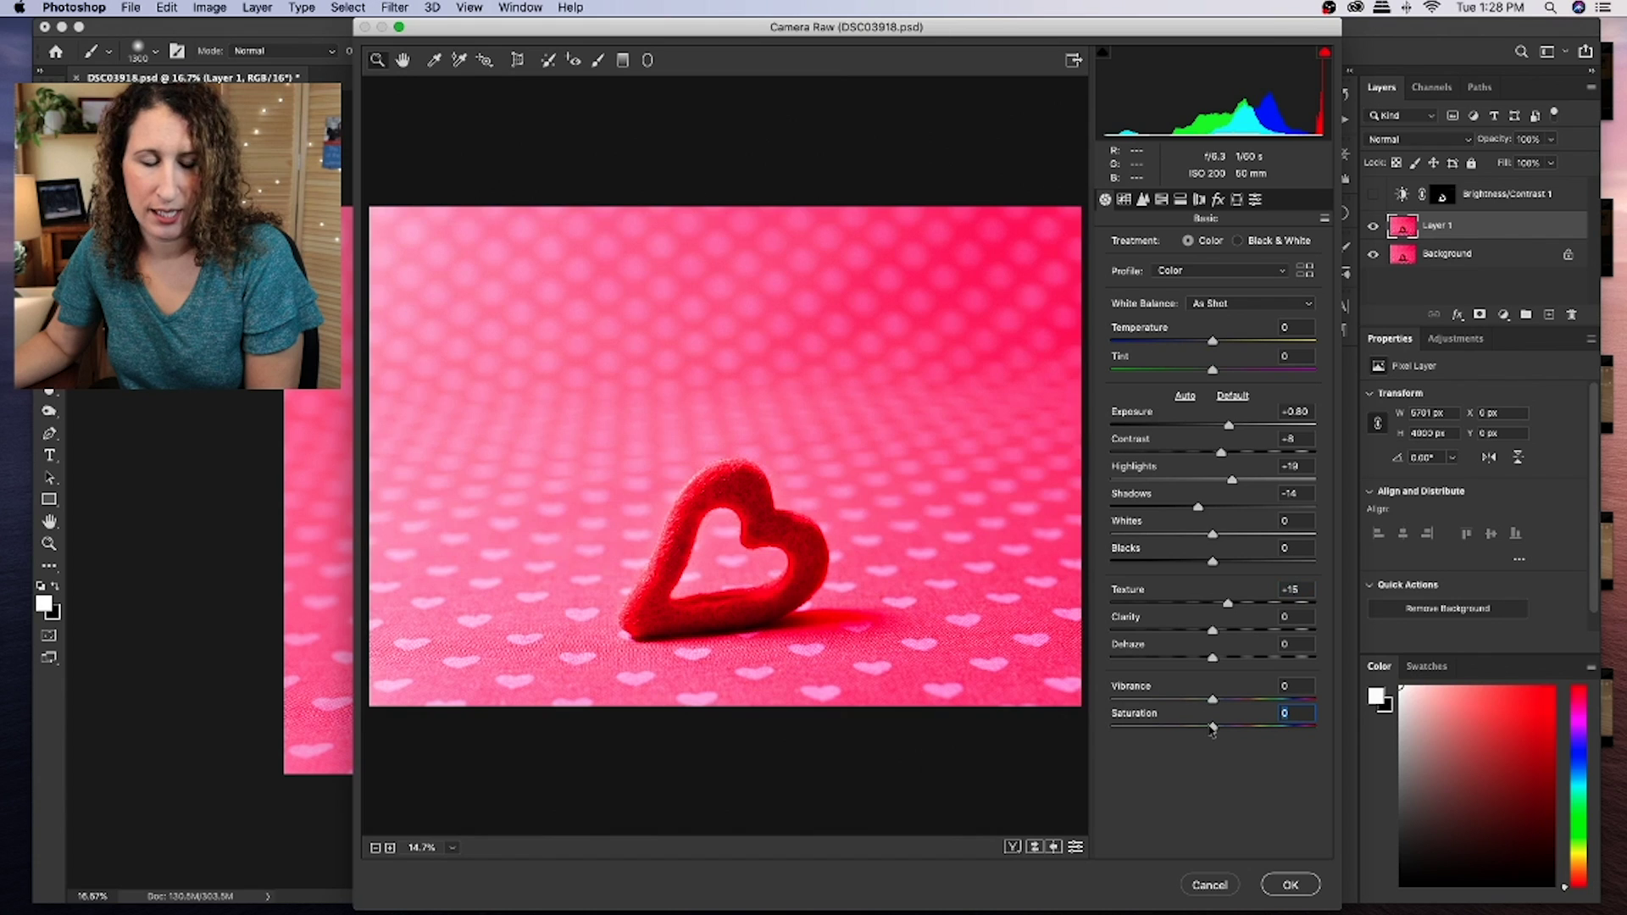
pyautogui.moveTo(1213, 729); pyautogui.dragTo(1210, 728)
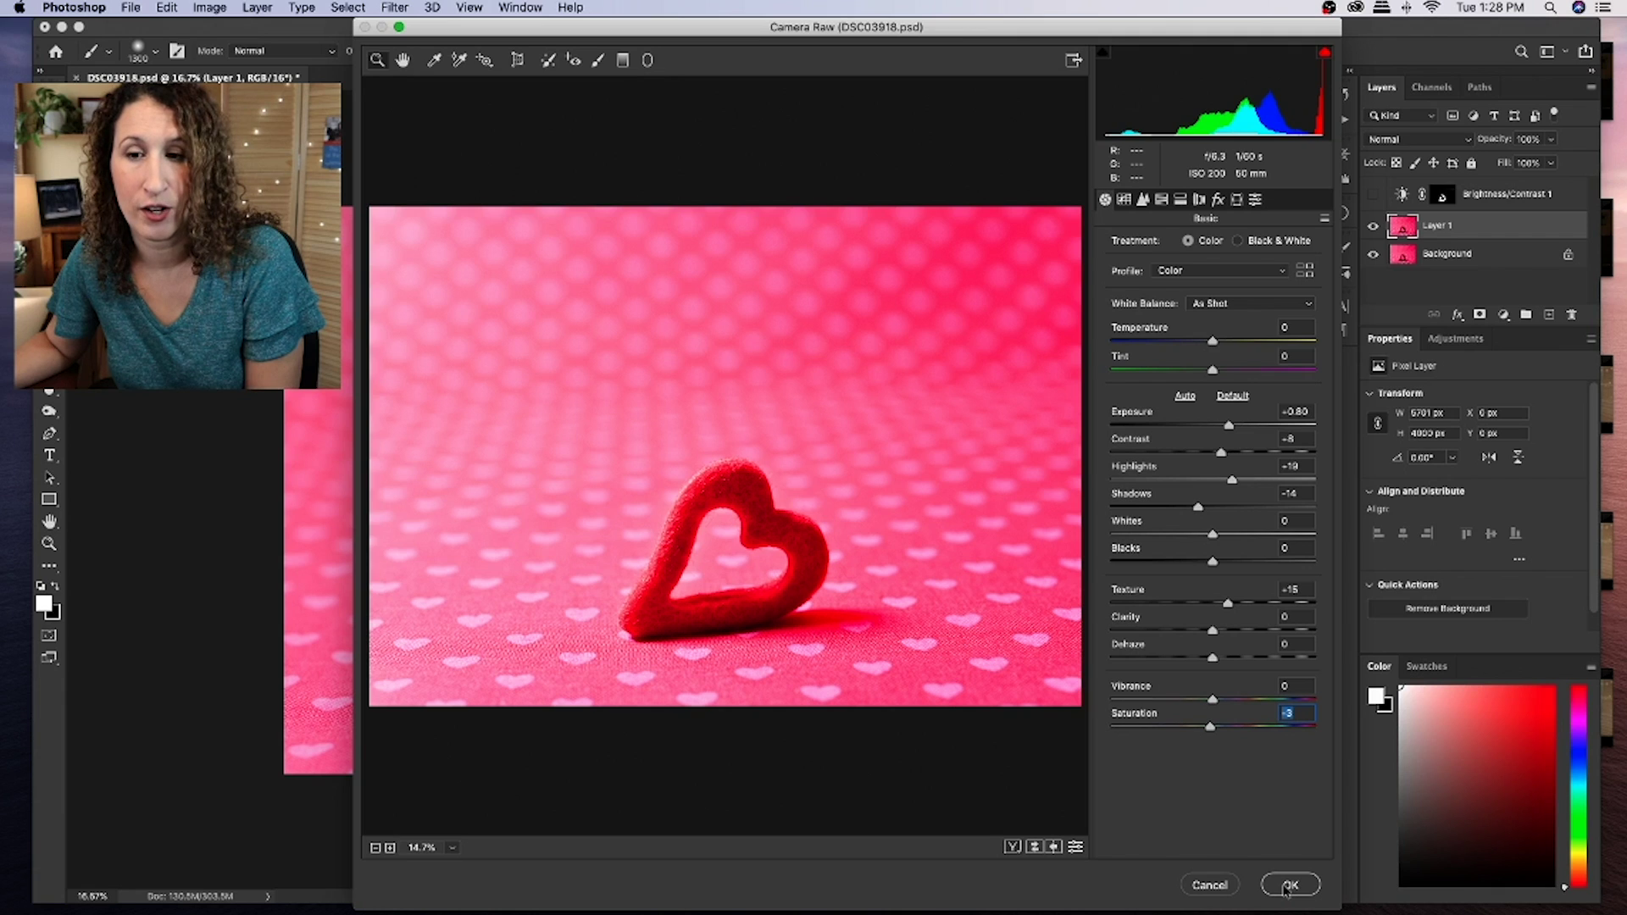
pyautogui.click(1288, 886)
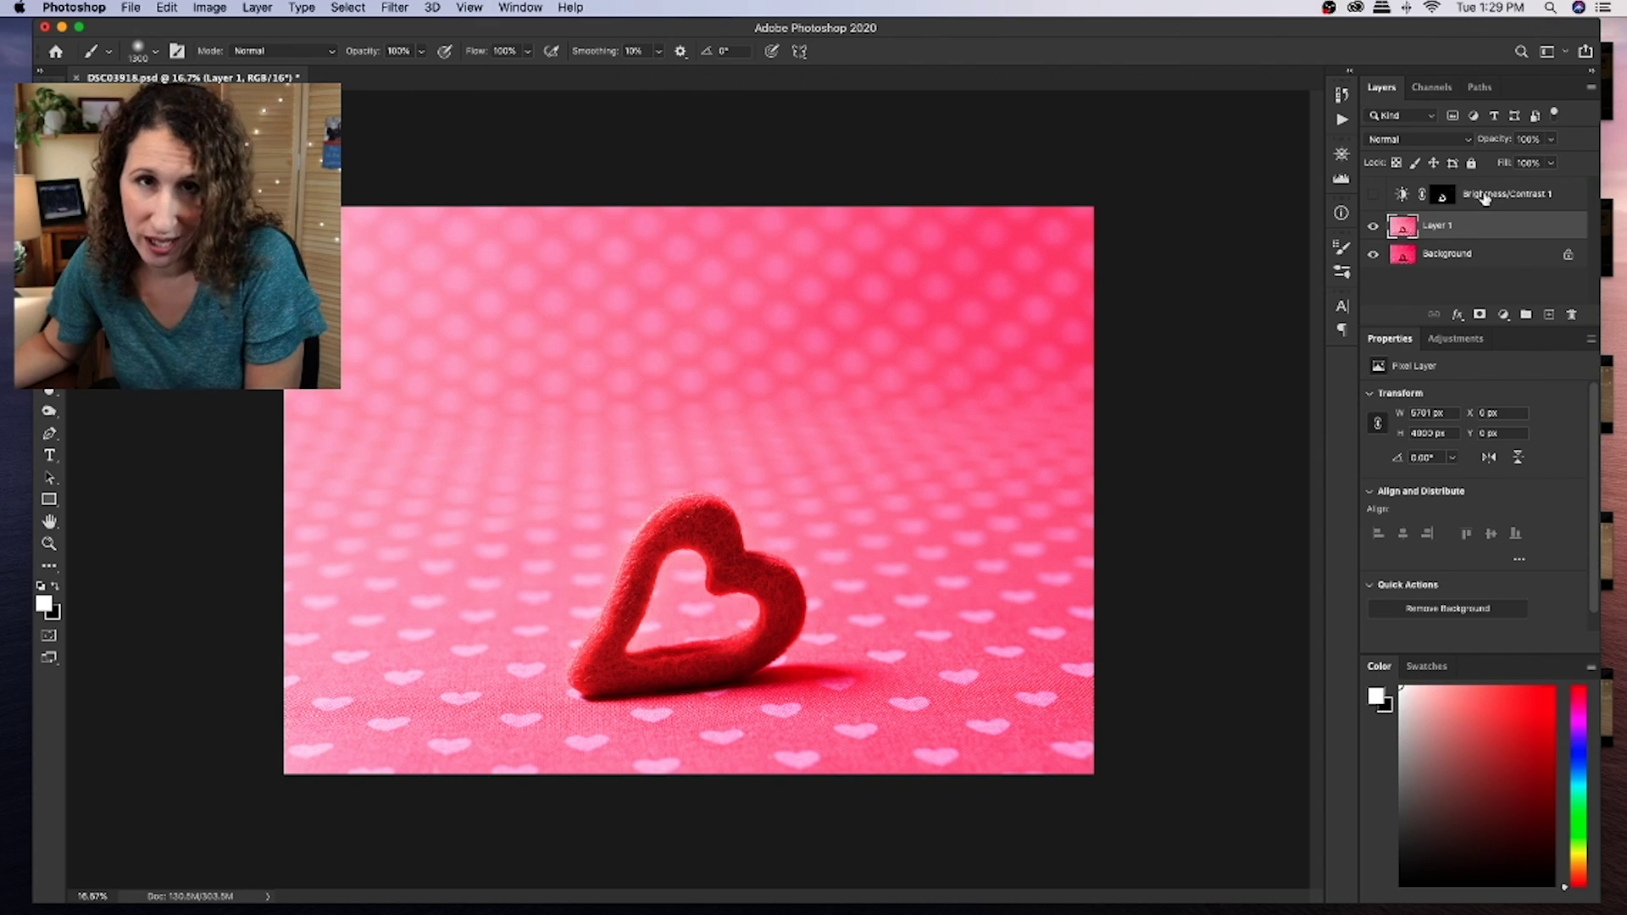
# - Rename Layer 1 to 'Camera Raw'
pyautogui.doubleClick(1478, 225)
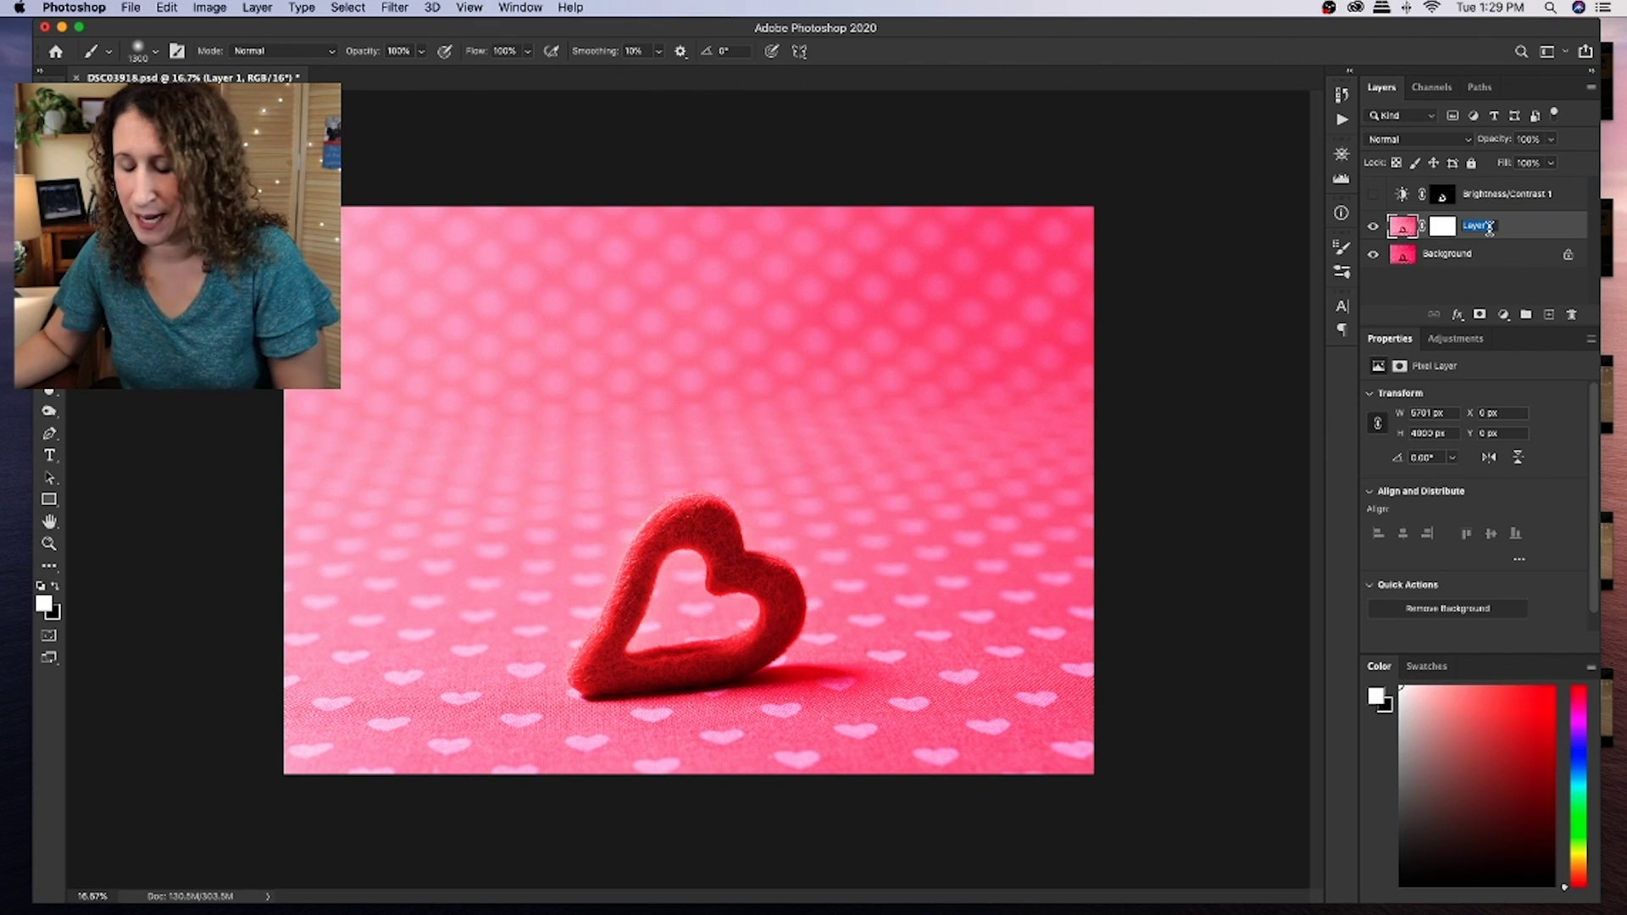
pyautogui.write('Camera')
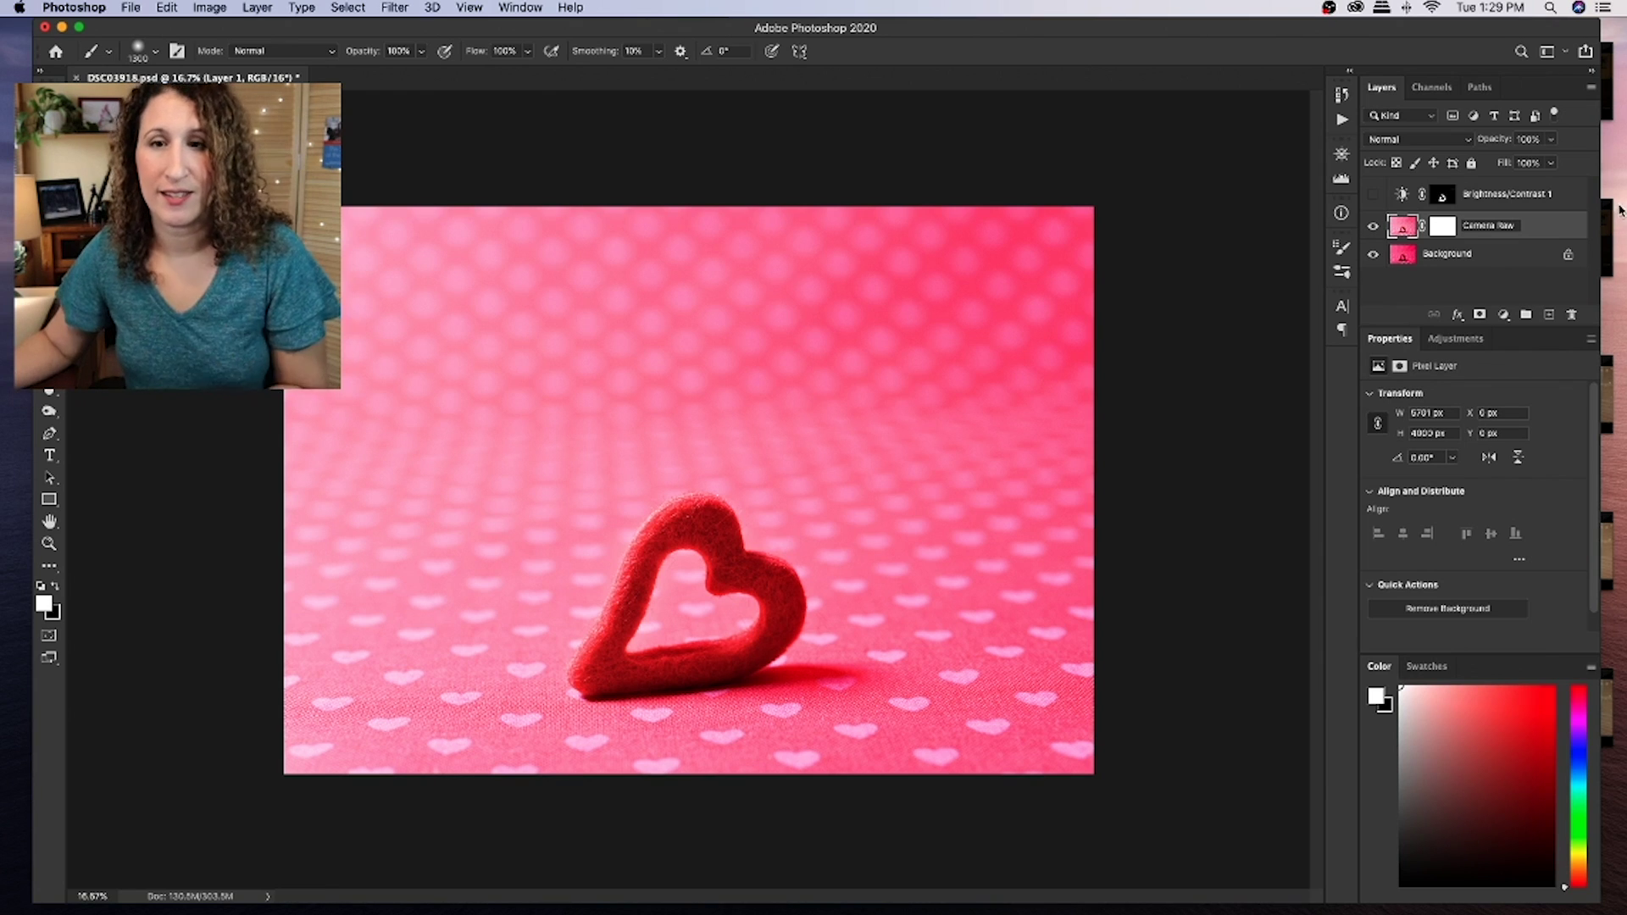
pyautogui.press('Return')
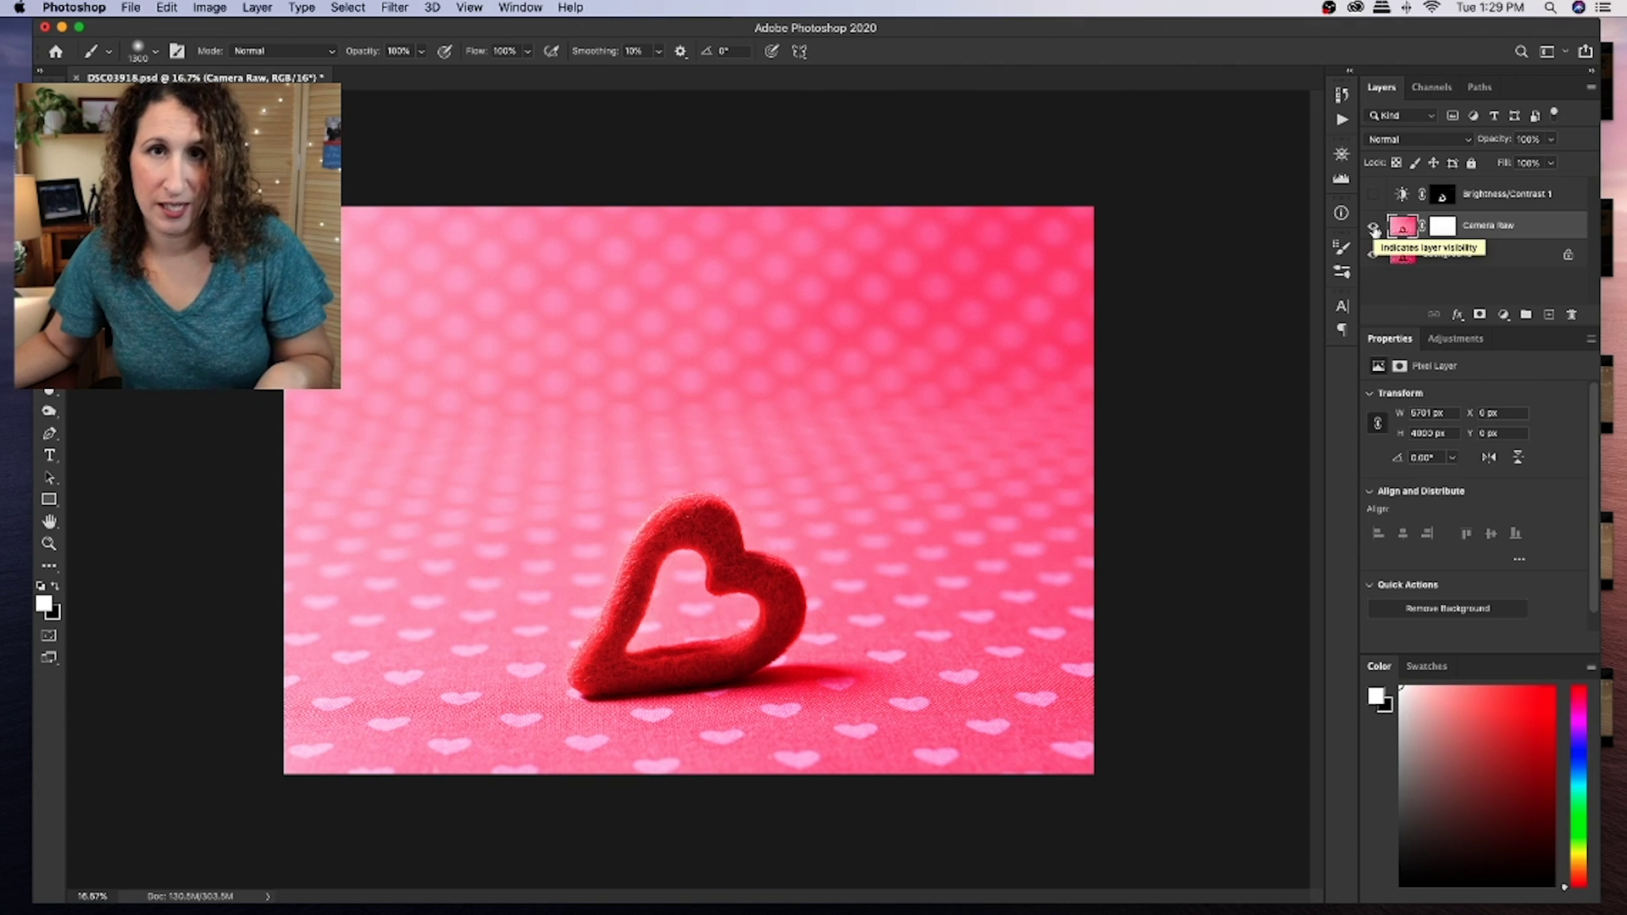
# - Toggle the Camera Raw layer's visibility to compare the photo before and after
pyautogui.click(1374, 229)
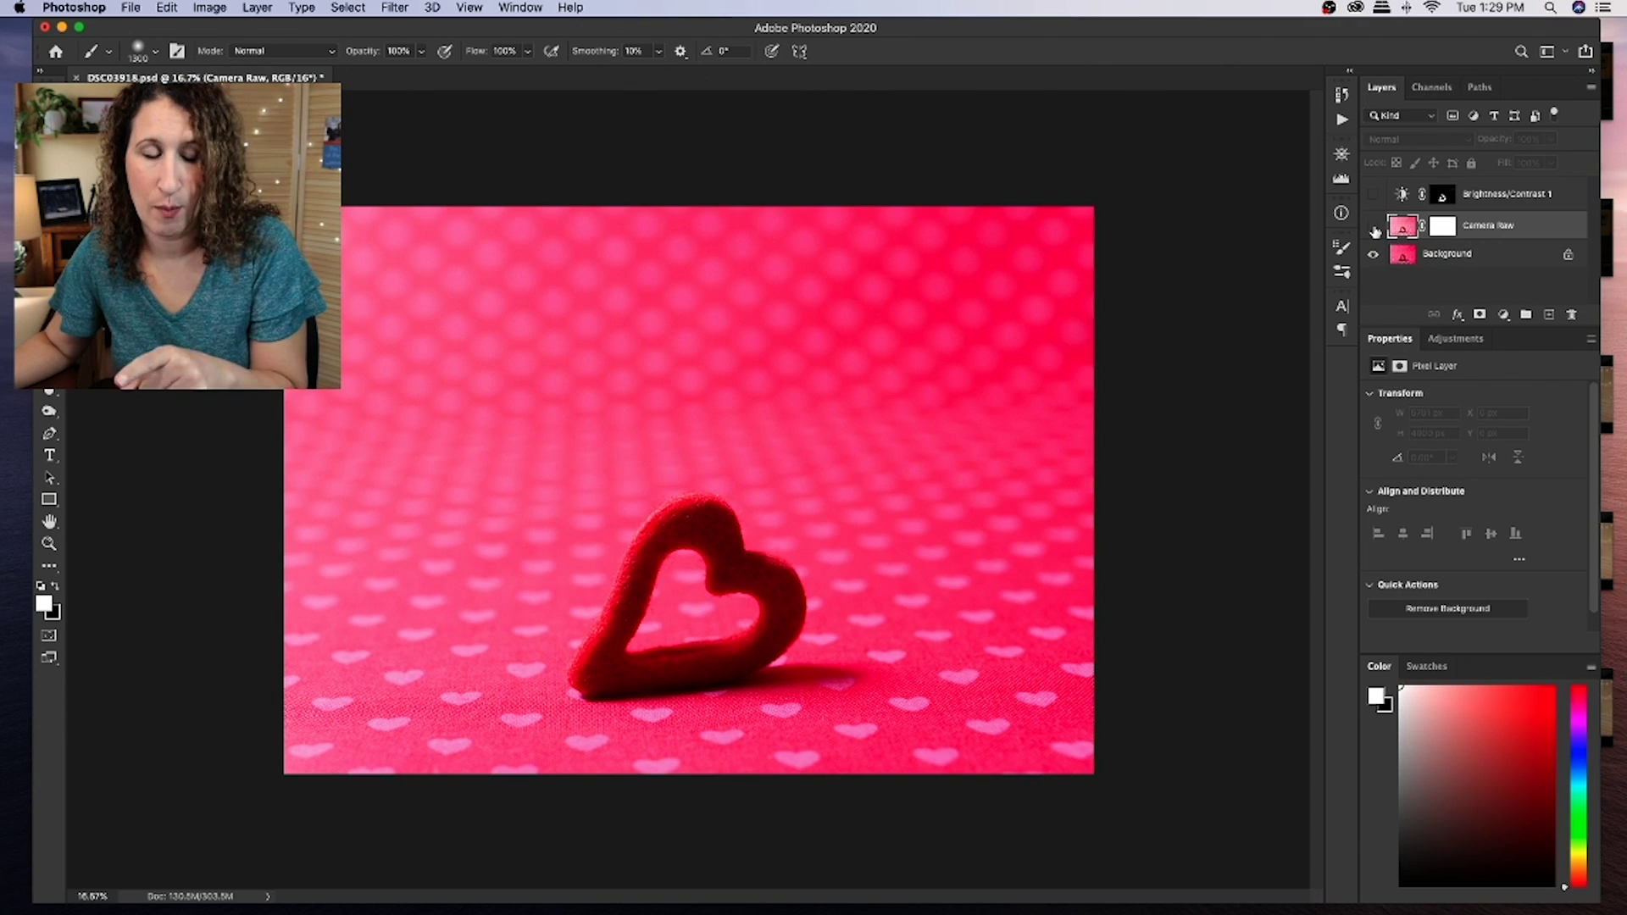
pyautogui.click(1375, 229)
pyautogui.click(1374, 229)
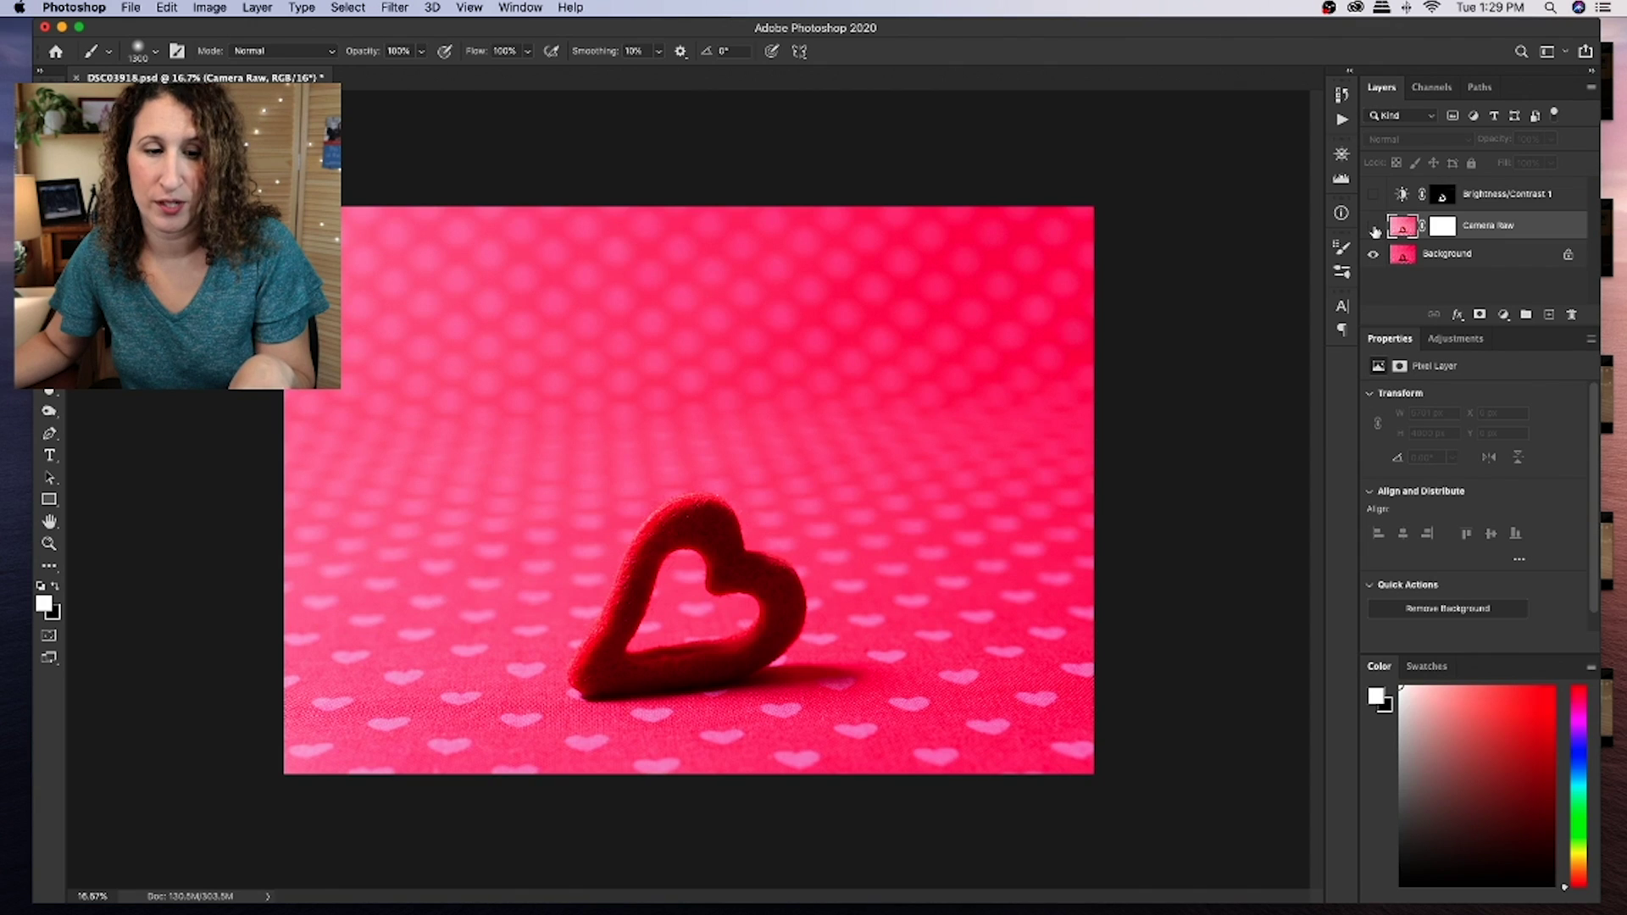
pyautogui.click(1375, 229)
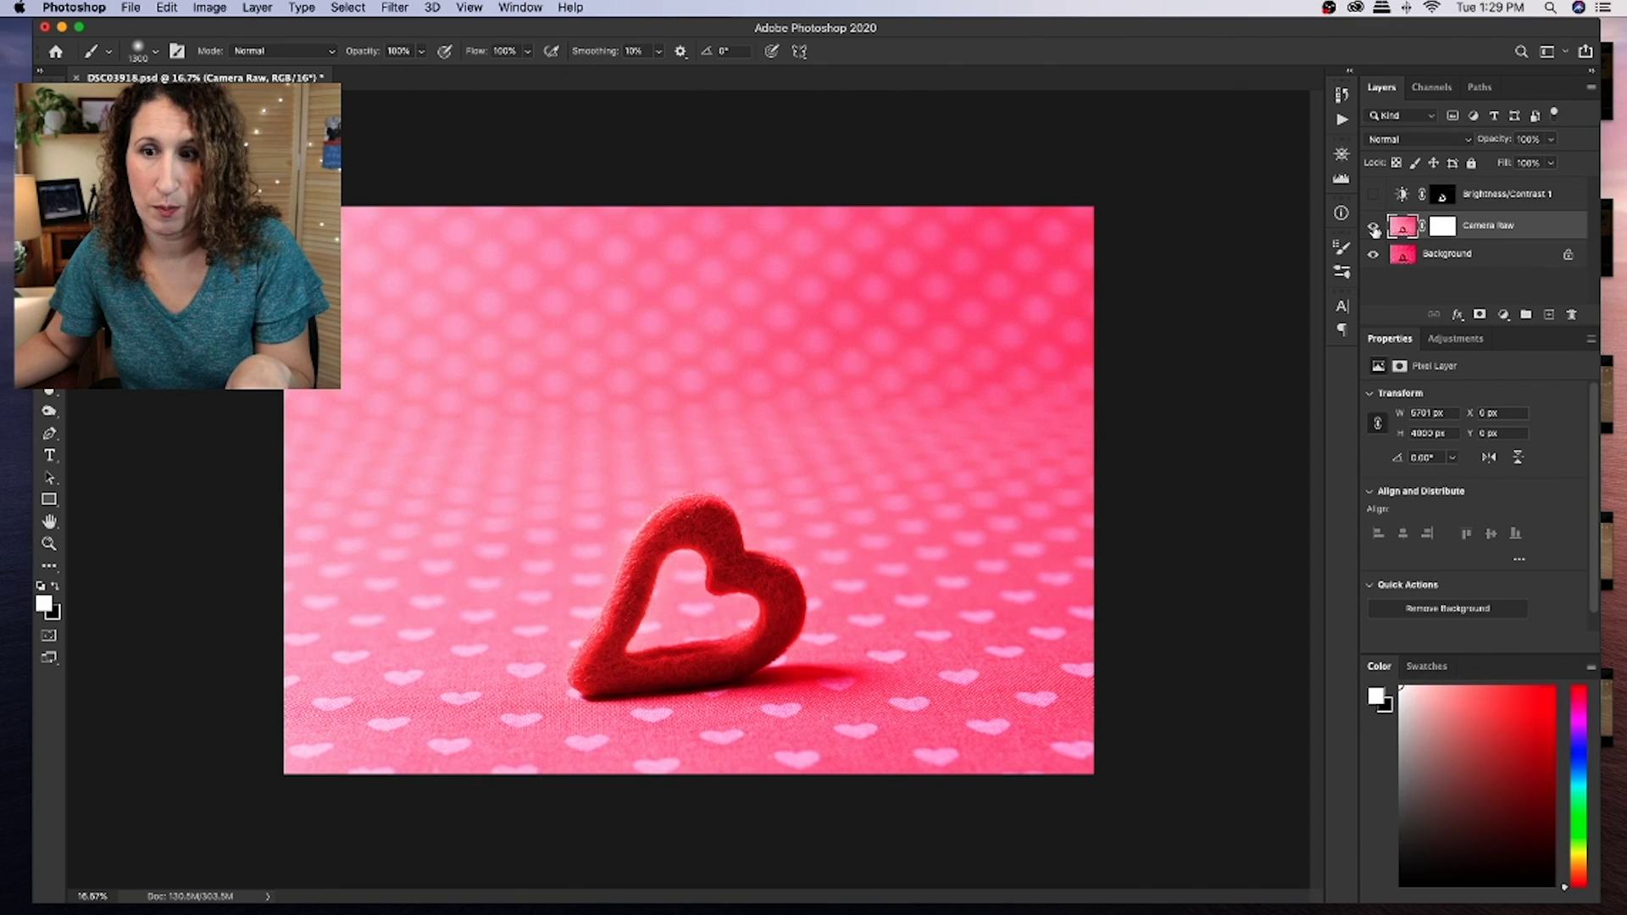
# - Delete Camera Raw's white mask and re-mask it from the Brightness/Contrast heart selection
pyautogui.rightClick(1446, 229)
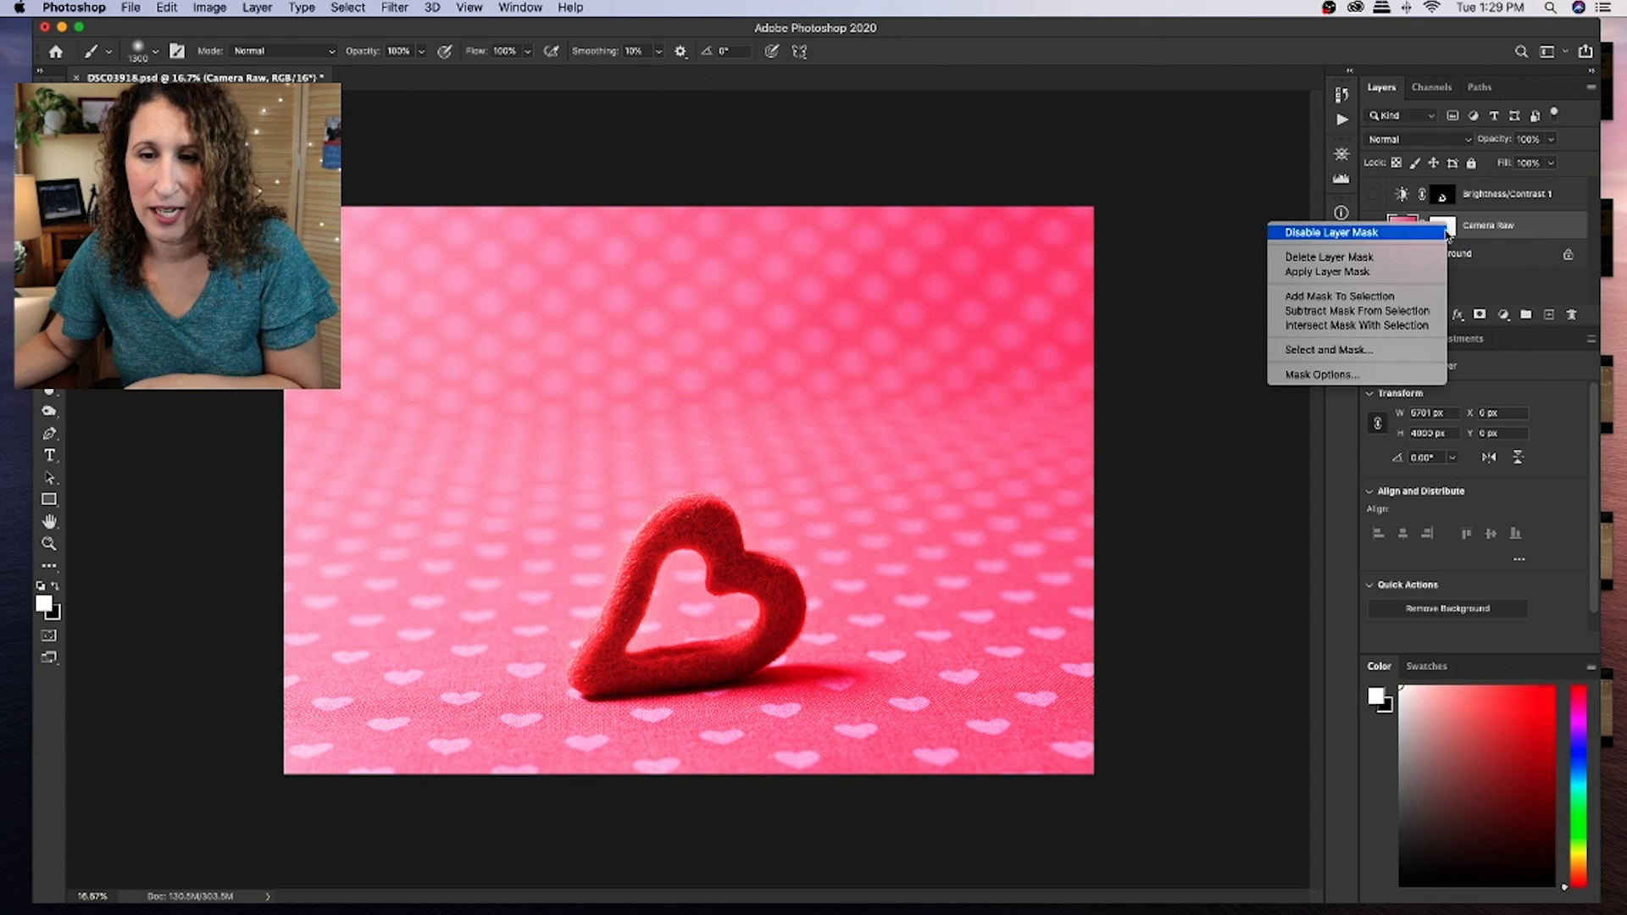
pyautogui.click(1412, 265)
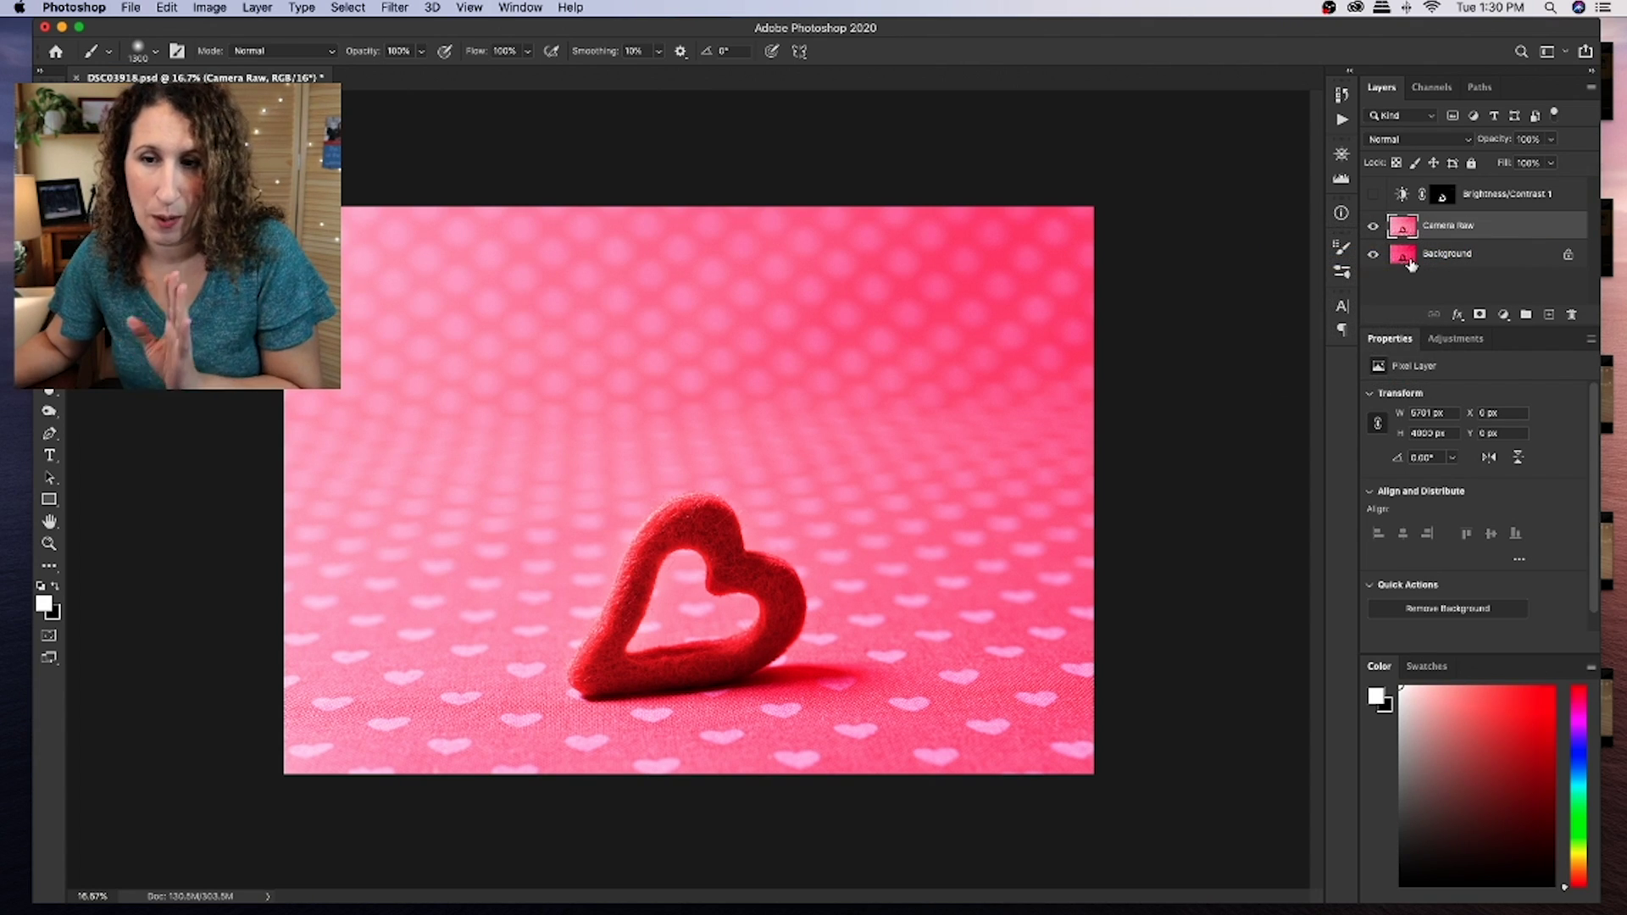
pyautogui.click(1441, 197)
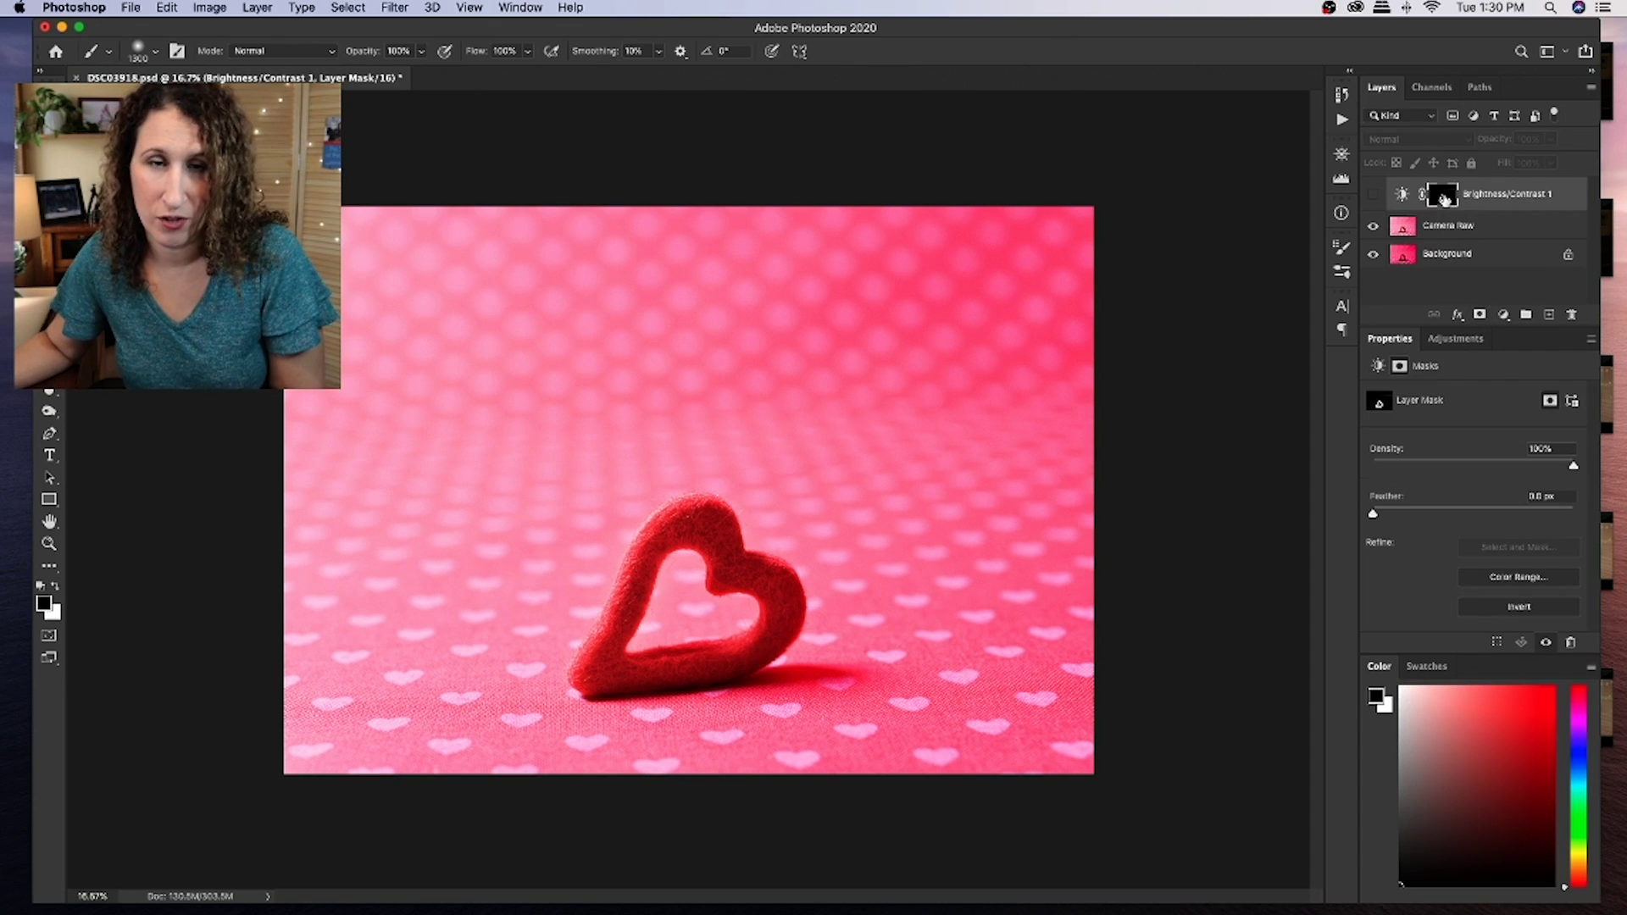
pyautogui.rightClick(1444, 198)
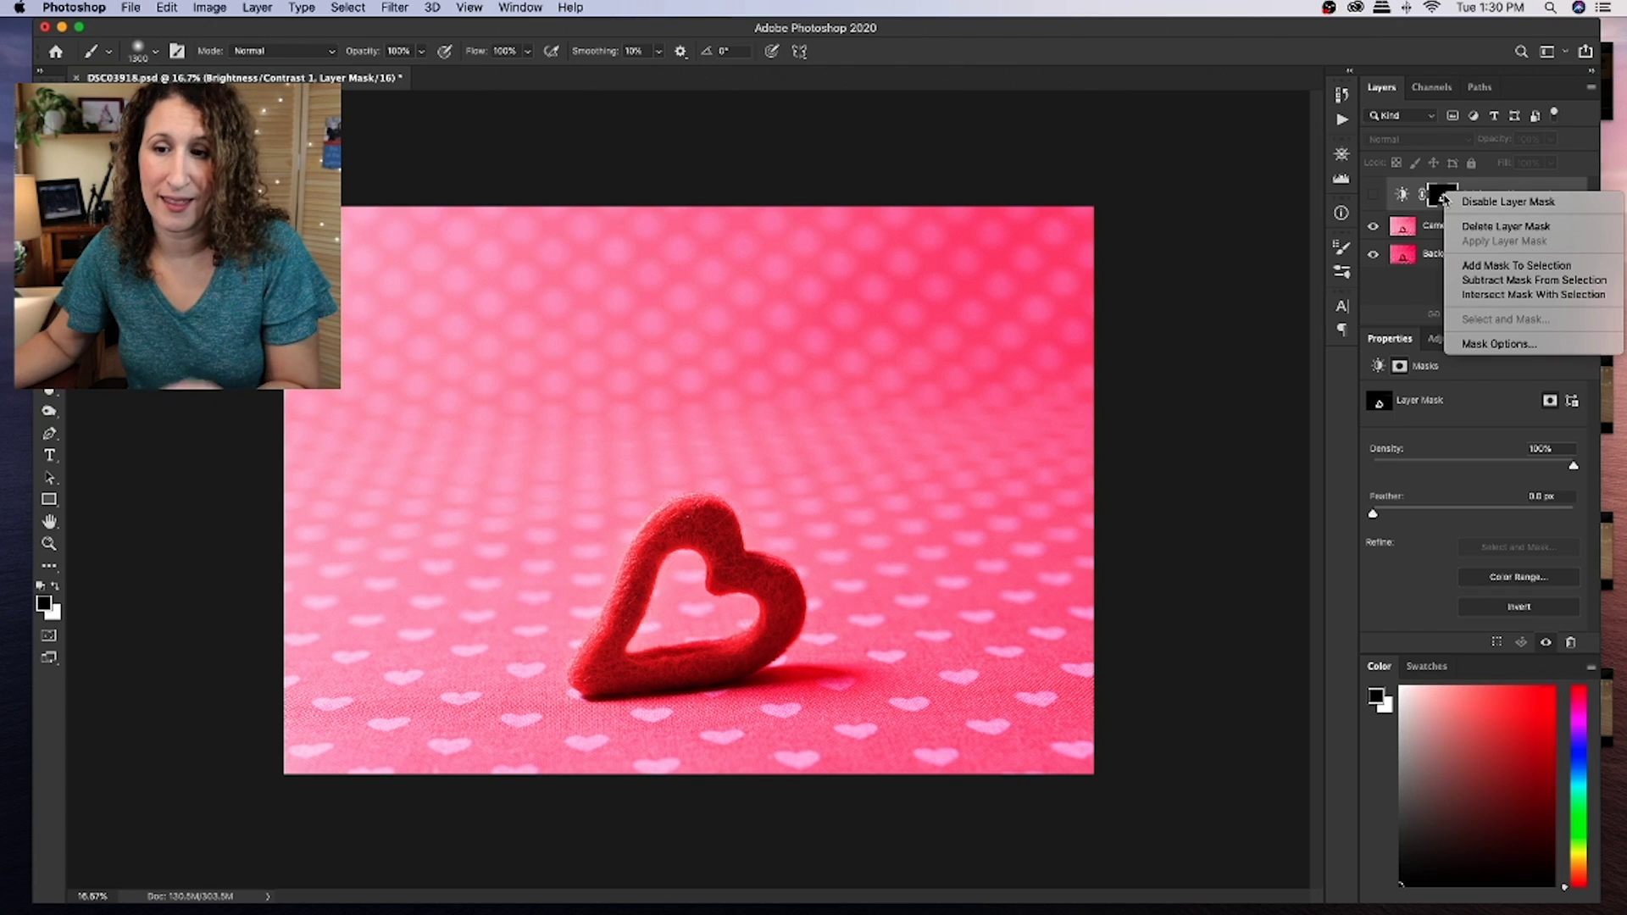
pyautogui.click(1475, 267)
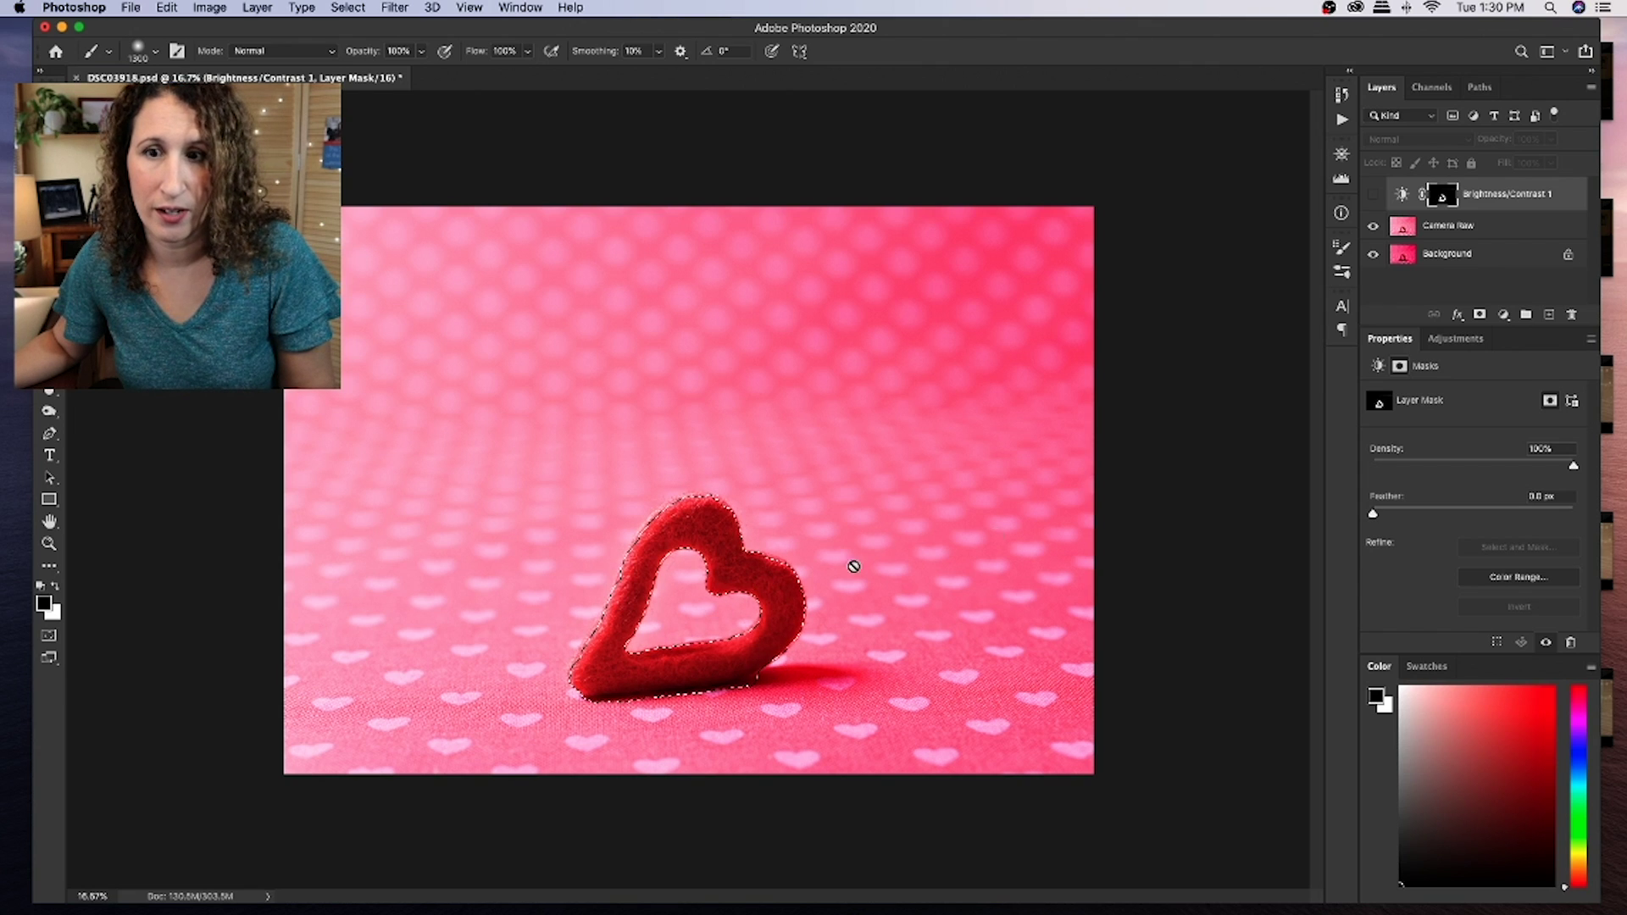
pyautogui.click(1402, 228)
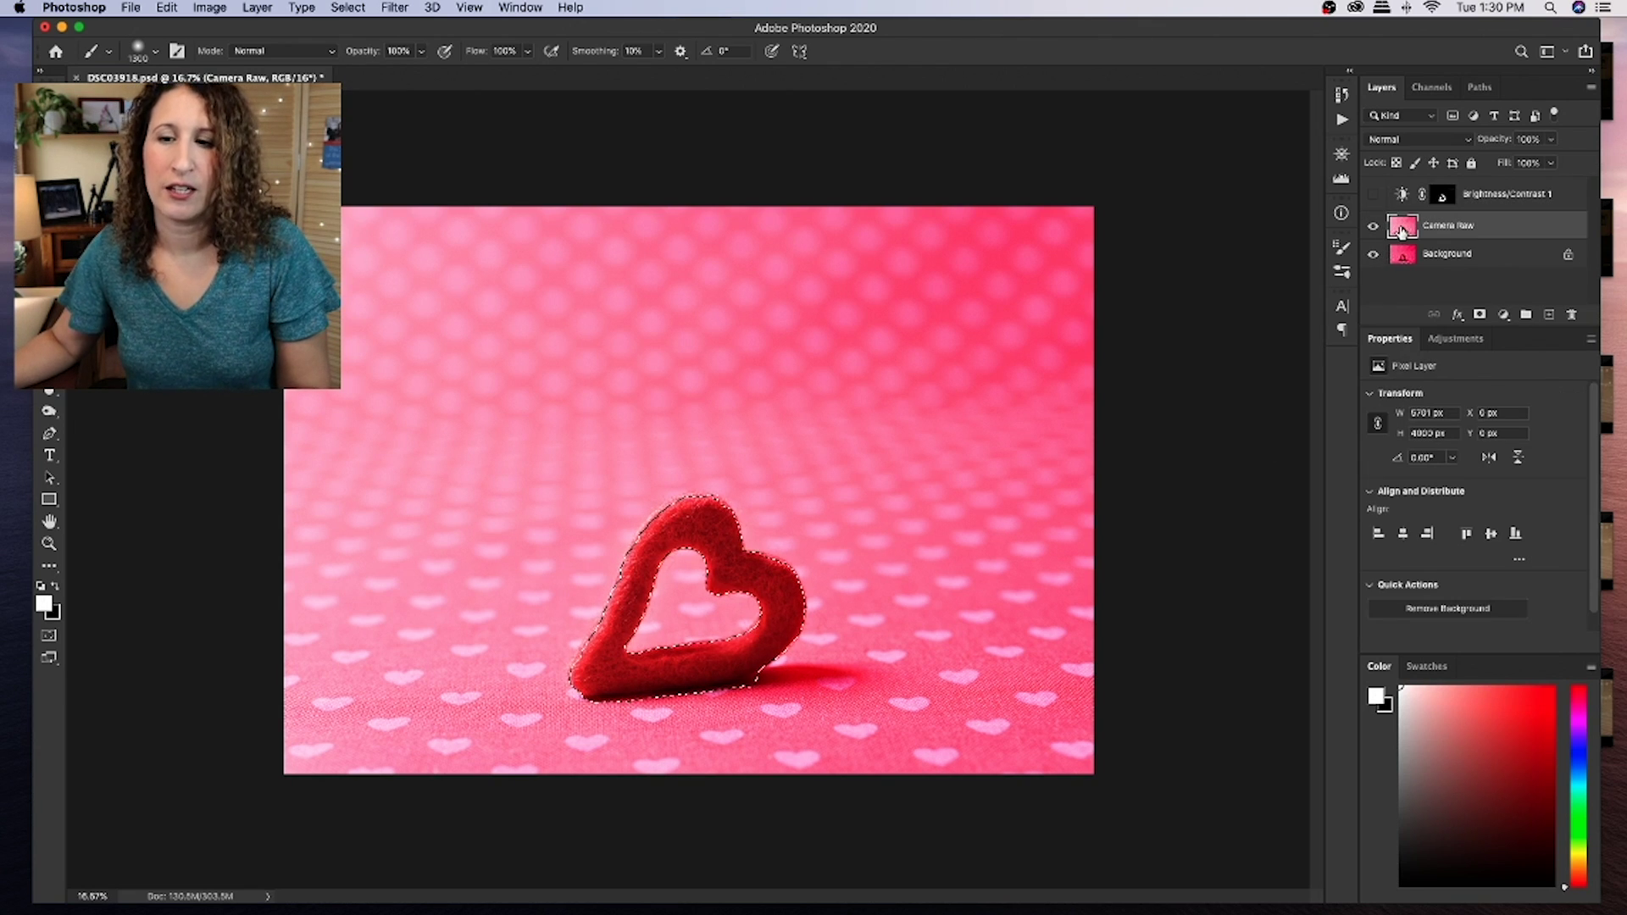
pyautogui.click(1480, 316)
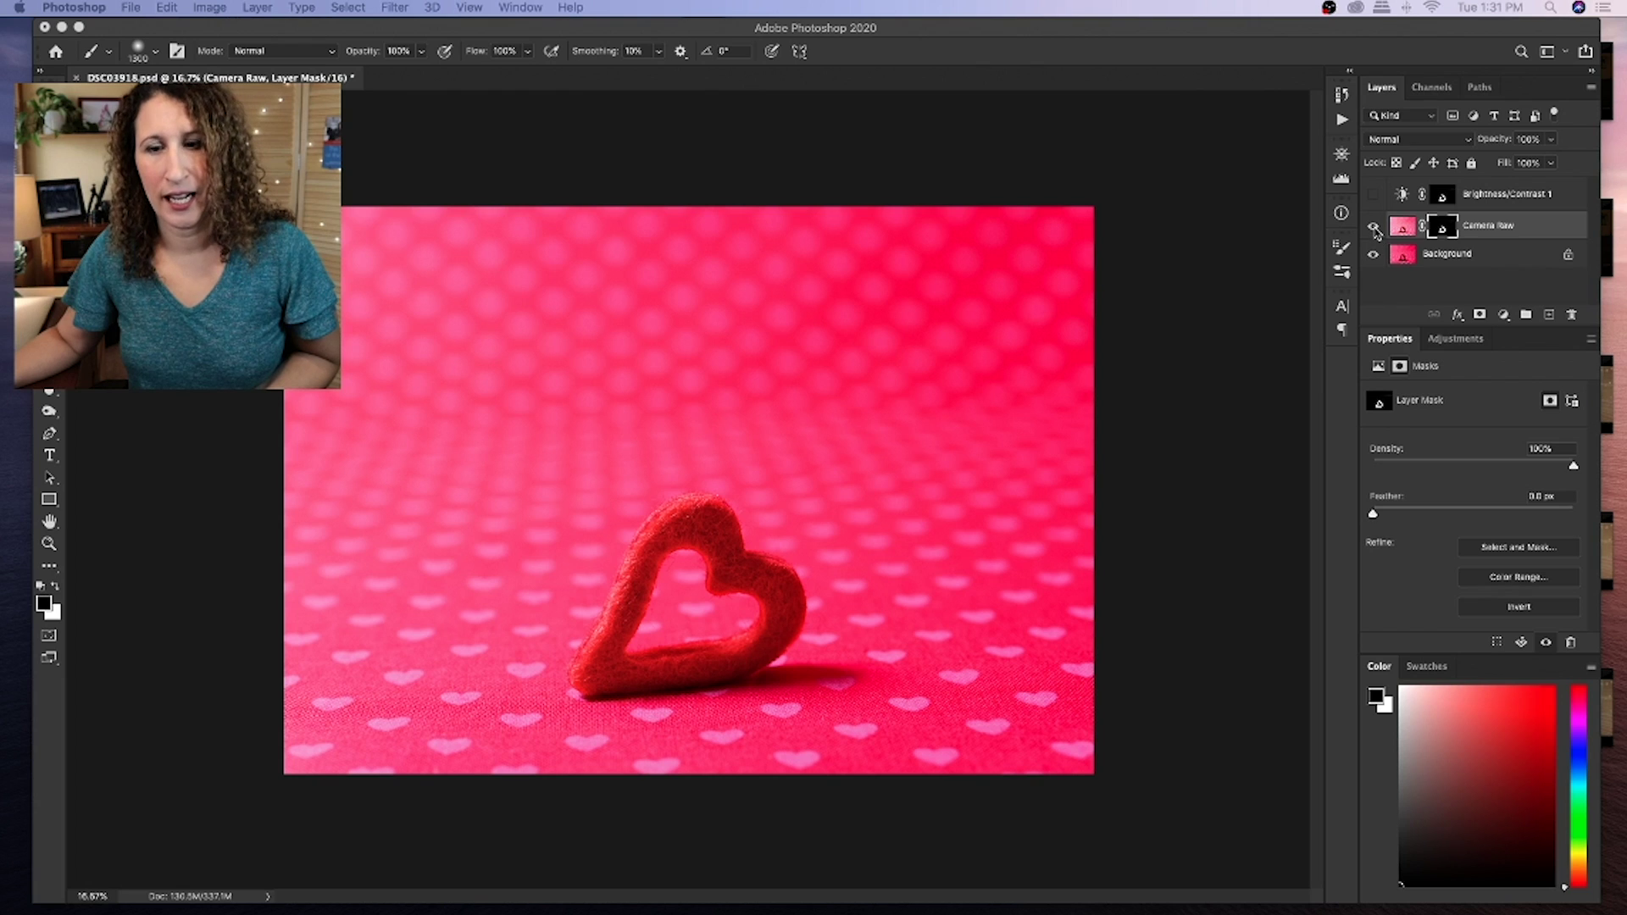
# - Toggle the Camera Raw layer to compare, leave it hidden, and show Brightness/Contrast 1
pyautogui.click(1374, 228)
pyautogui.click(1374, 228)
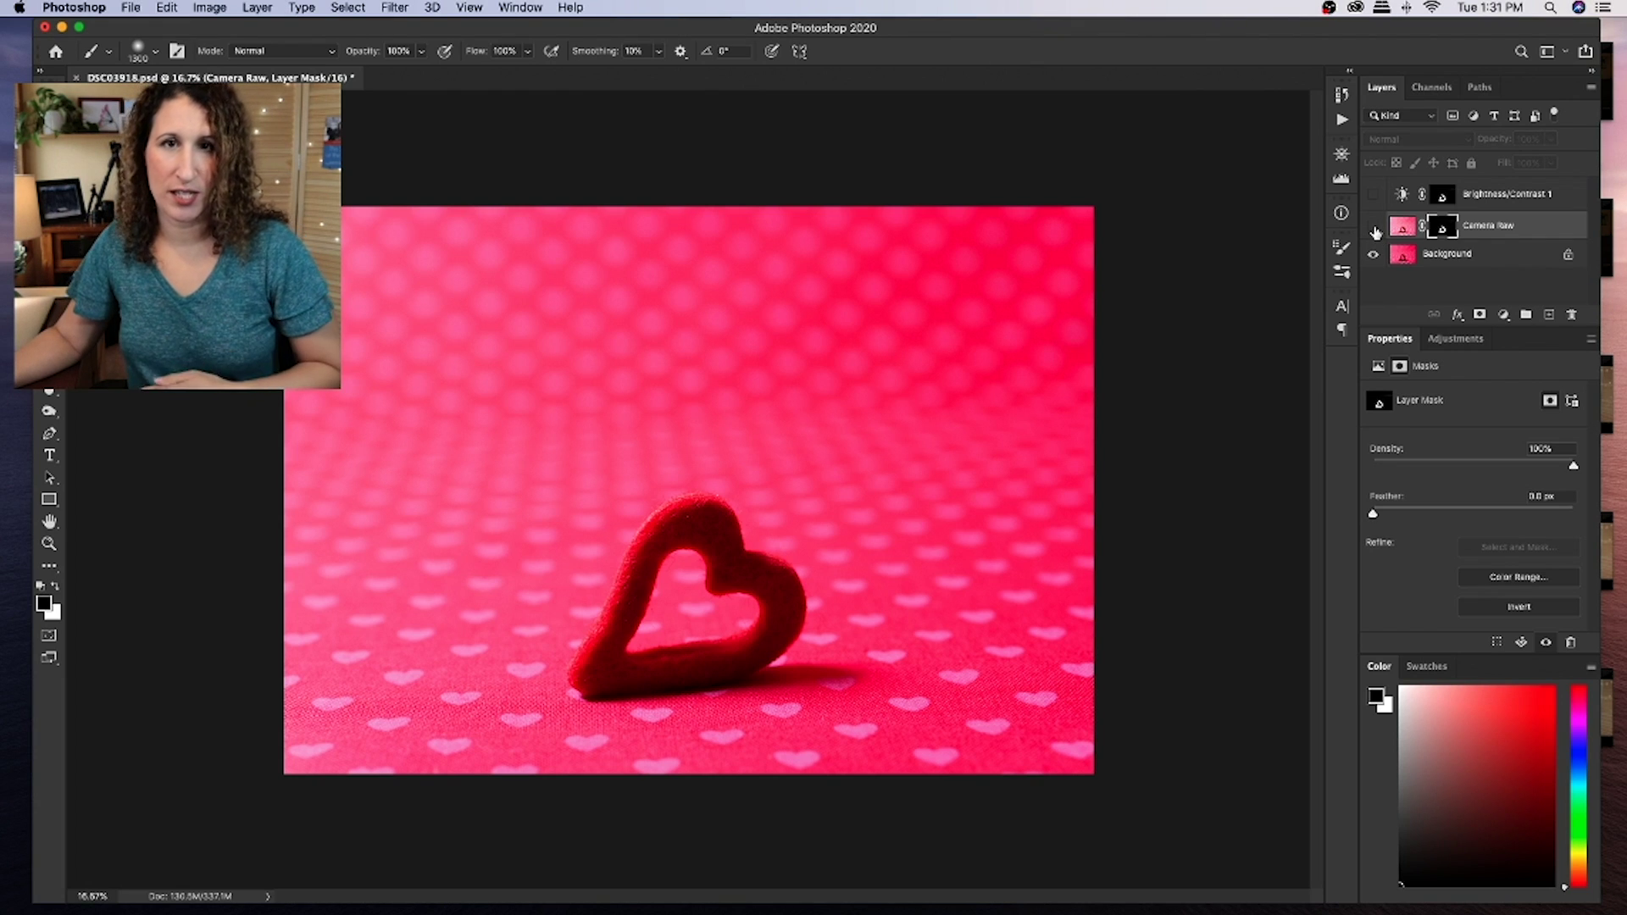
pyautogui.click(1374, 228)
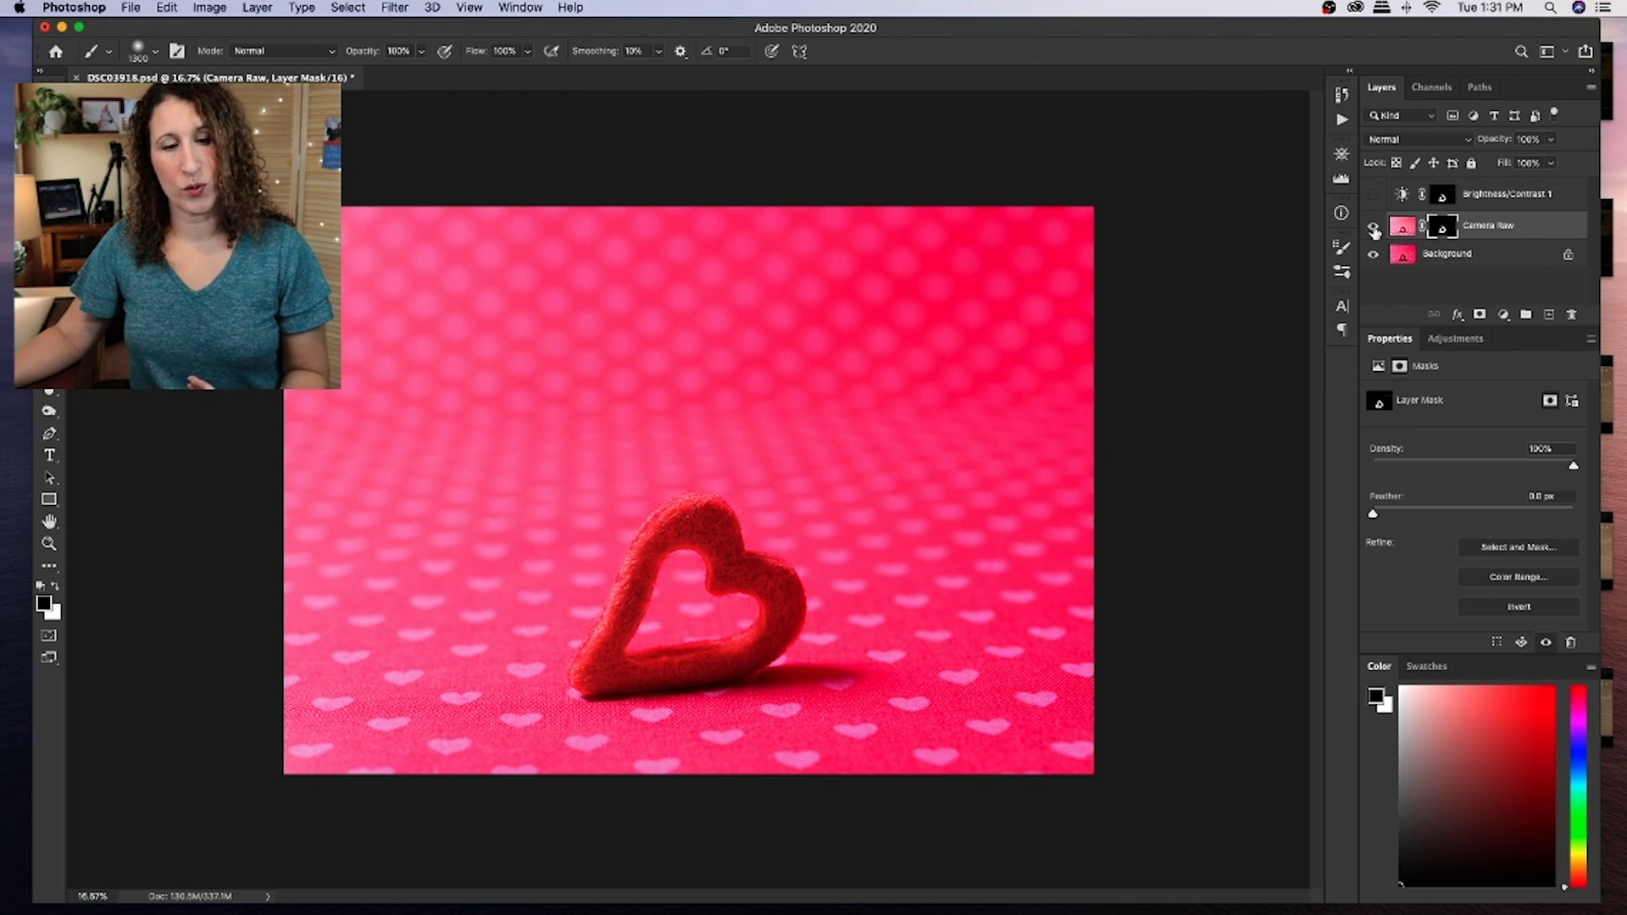
pyautogui.click(1374, 228)
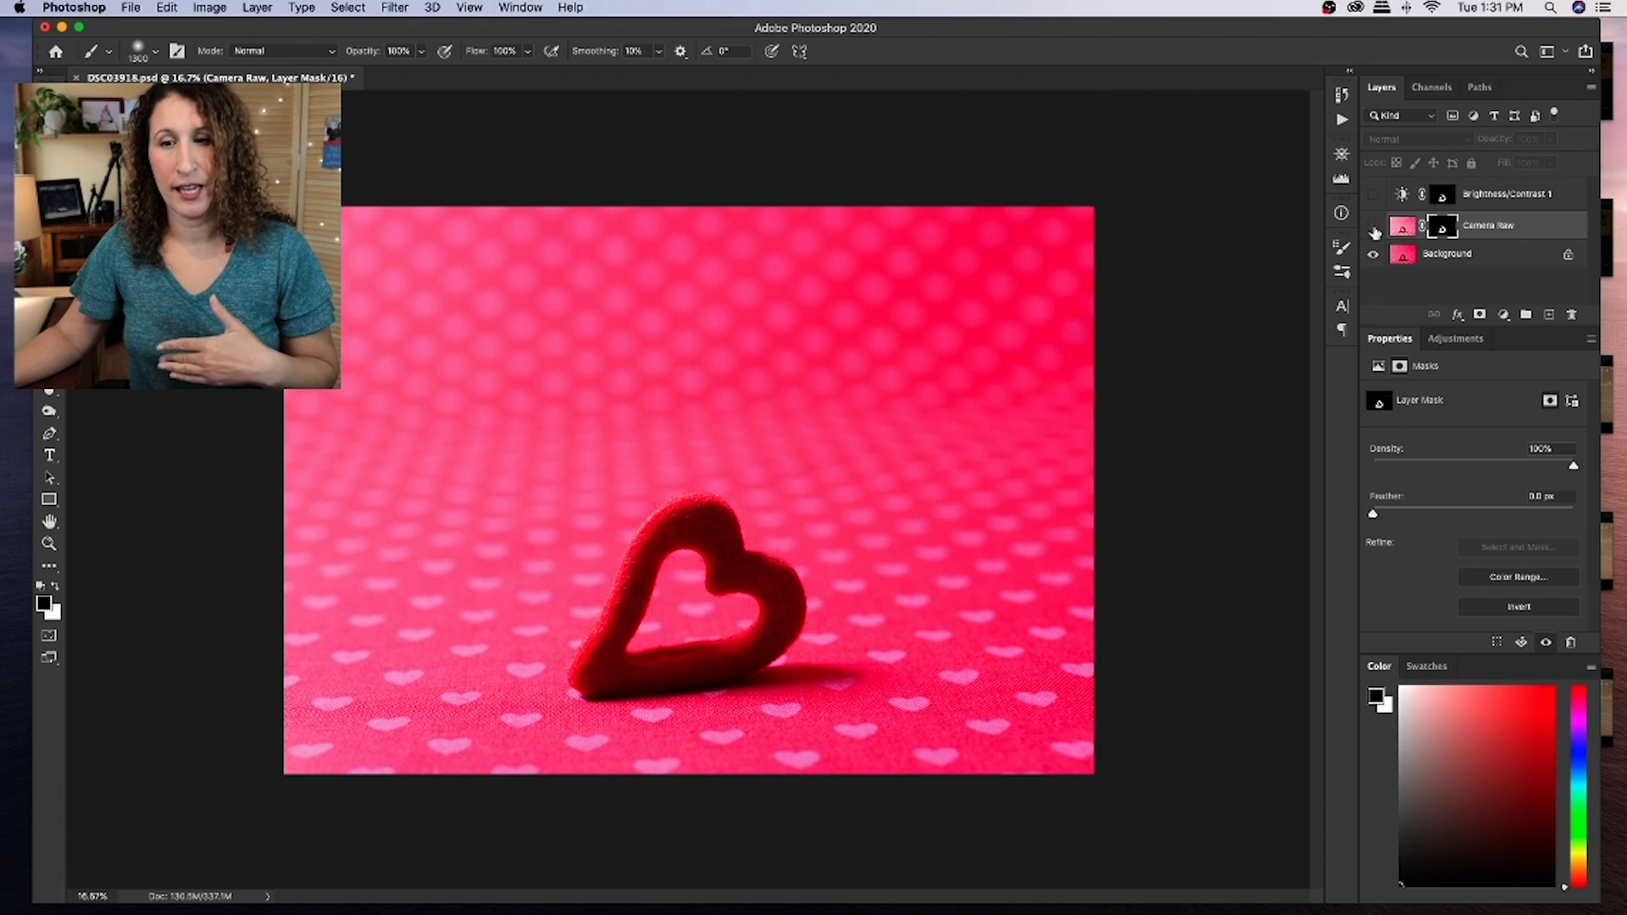
pyautogui.click(1374, 197)
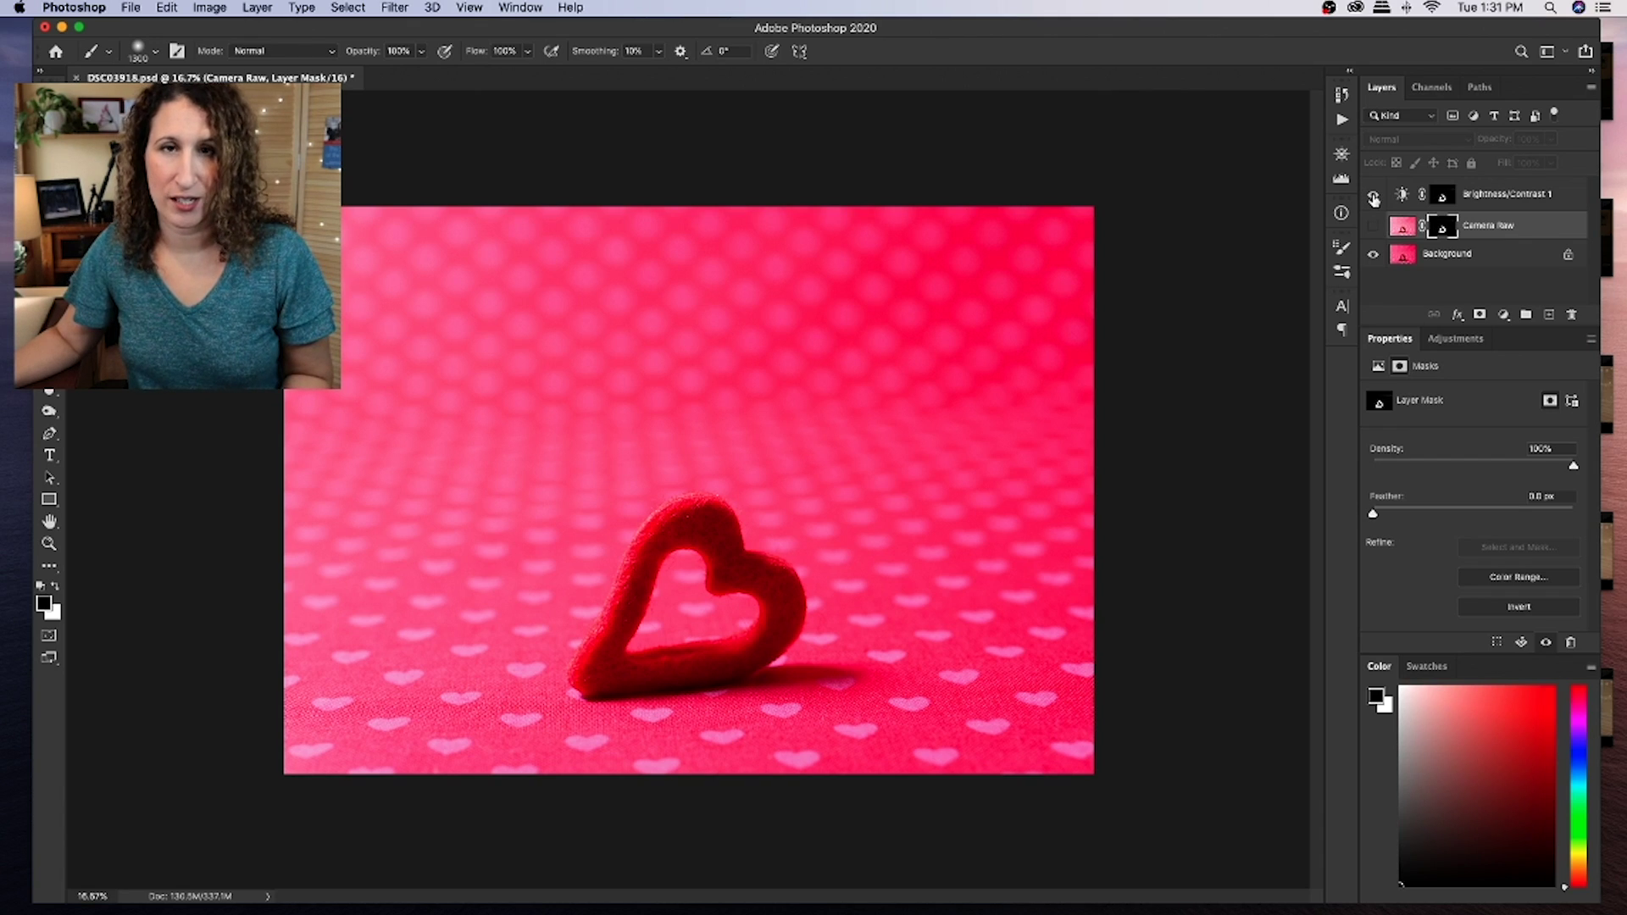